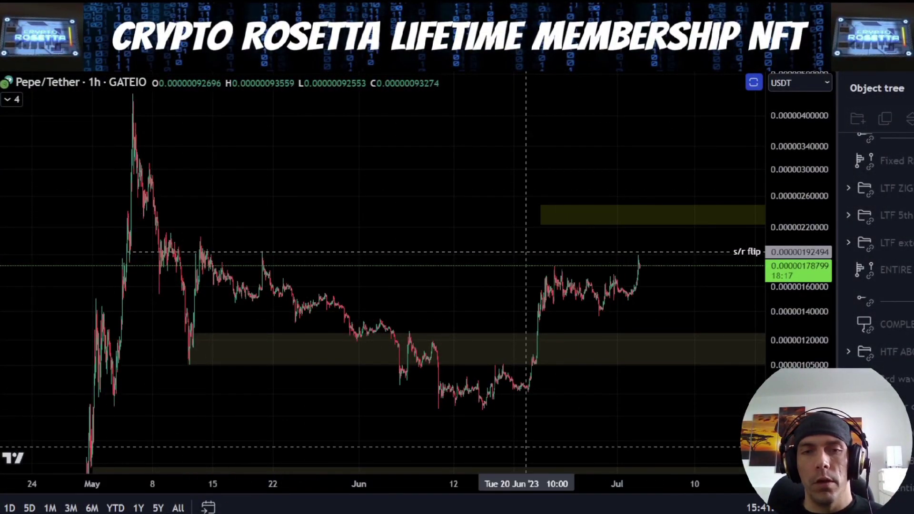
# Show the HTF ABC wave count drawings on the Pepe/Tether chart.
pyautogui.moveTo(736, 335); pyautogui.dragTo(713, 307)
pyautogui.moveTo(822, 288); pyautogui.dragTo(822, 347)
pyautogui.click(912, 351)
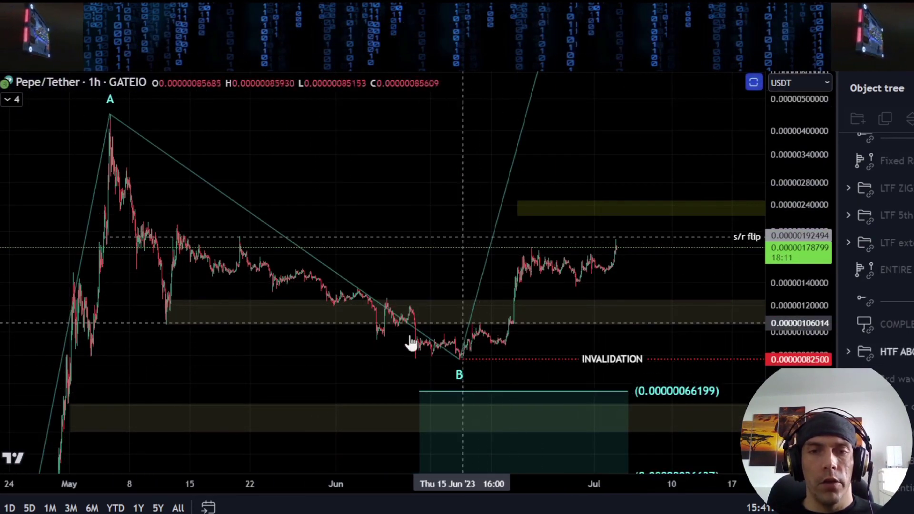
# Examine the HTF ABC count around wave B, its invalidation line, the support zones below and the 0.618 and 1 extension targets for wave C.
pyautogui.moveTo(654, 341); pyautogui.dragTo(588, 327)
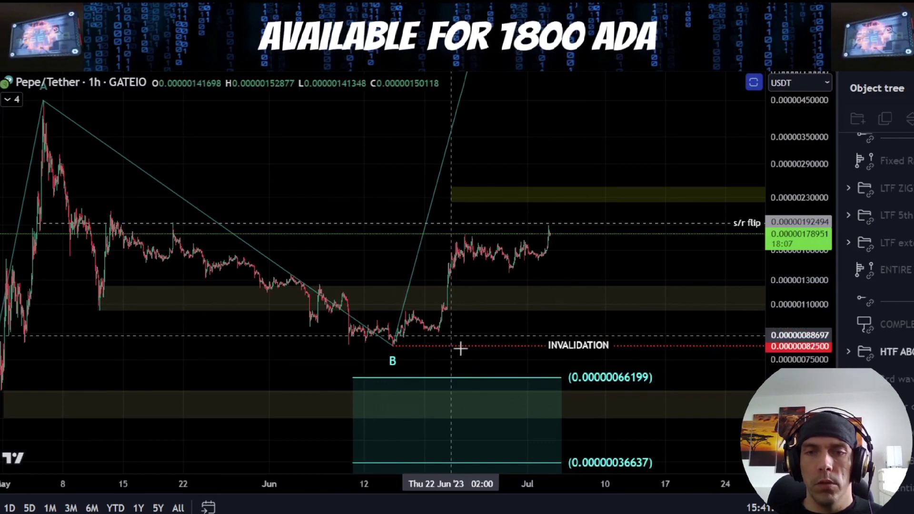
pyautogui.moveTo(700, 378); pyautogui.dragTo(707, 277)
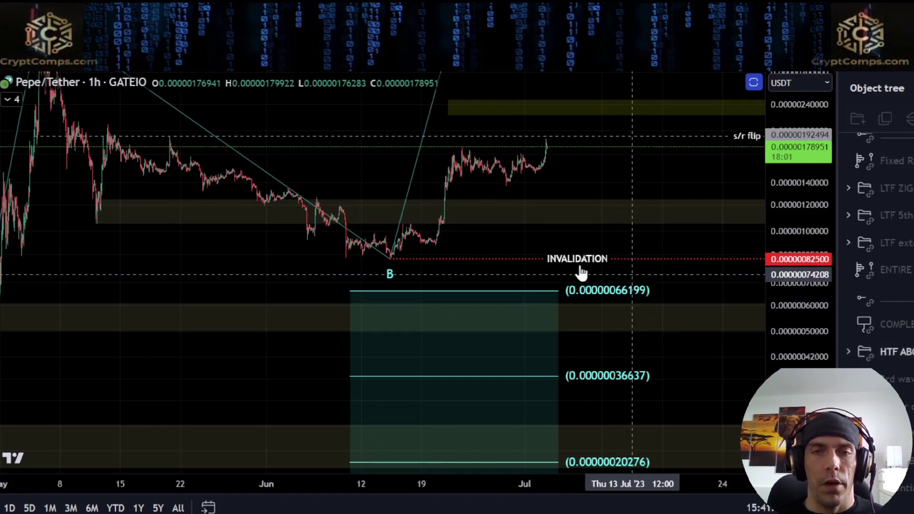
pyautogui.moveTo(547, 244); pyautogui.dragTo(568, 318)
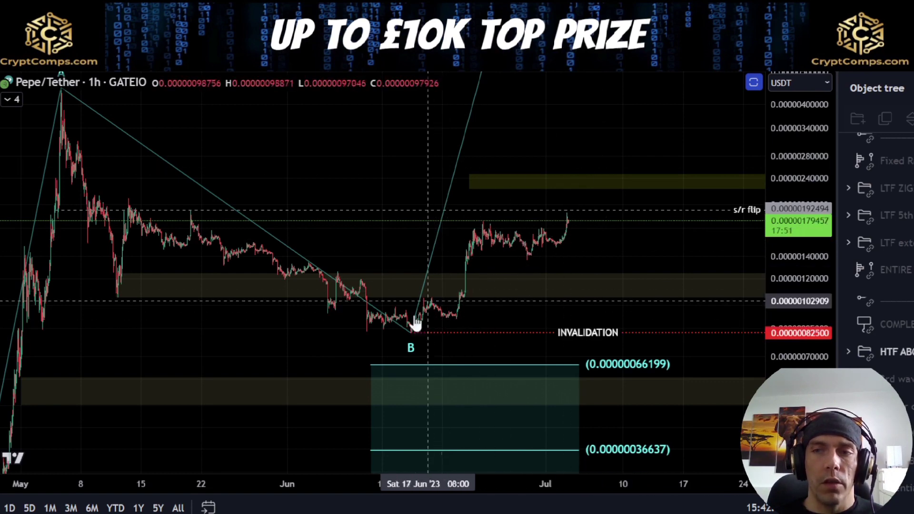
pyautogui.moveTo(640, 237); pyautogui.dragTo(637, 330)
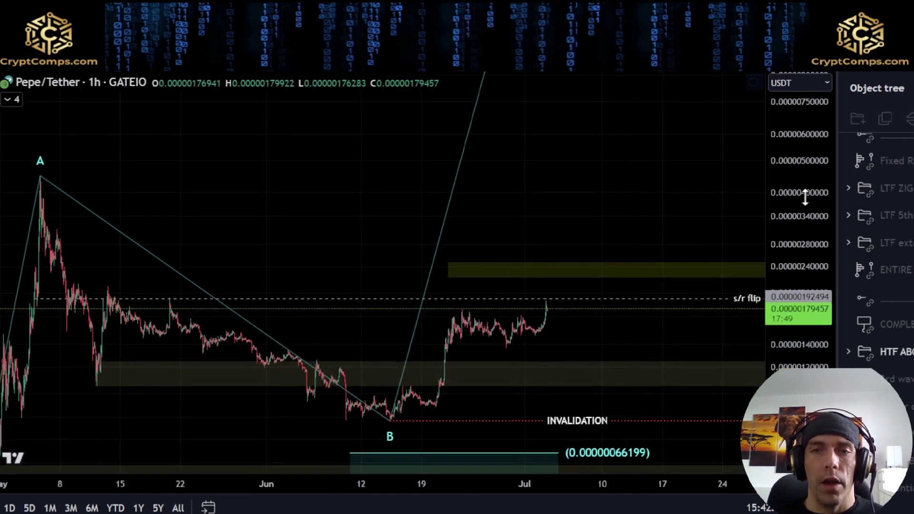
pyautogui.moveTo(805, 196); pyautogui.dragTo(805, 229)
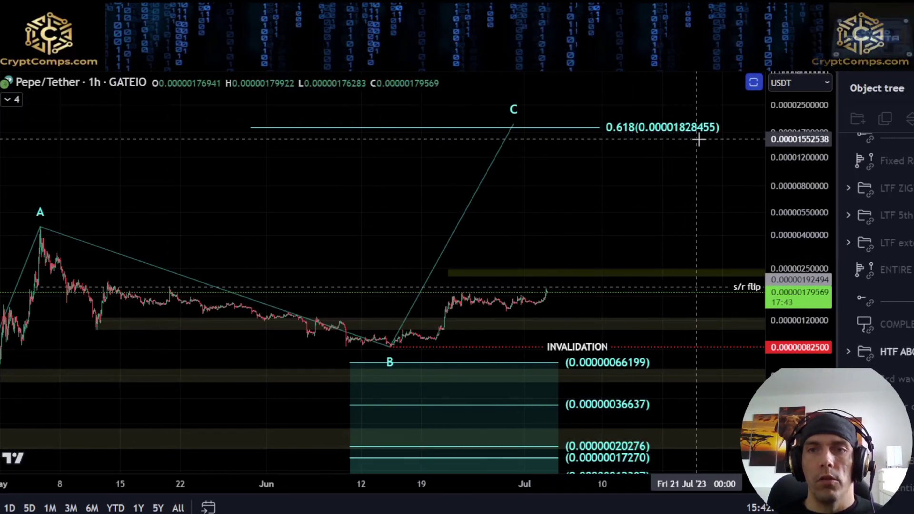
pyautogui.moveTo(685, 184); pyautogui.dragTo(620, 356)
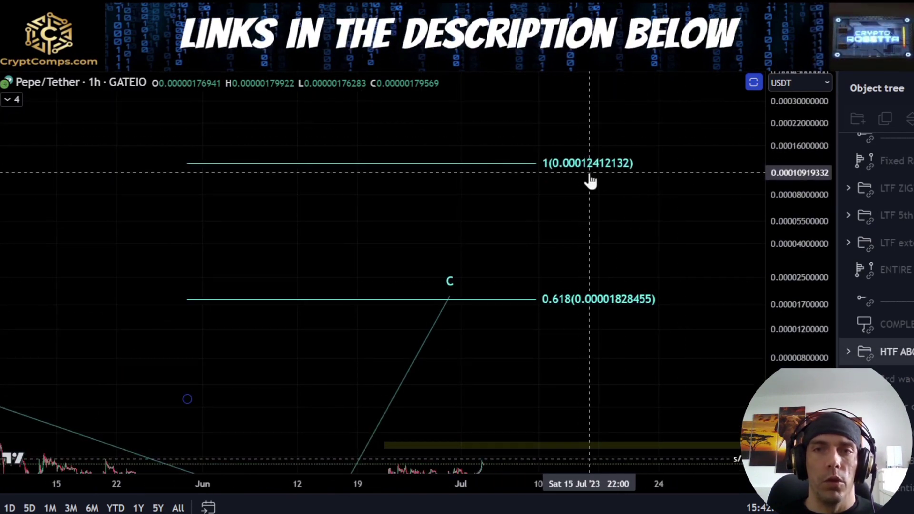
pyautogui.moveTo(692, 234); pyautogui.dragTo(727, 75)
pyautogui.moveTo(627, 219); pyautogui.dragTo(645, 141)
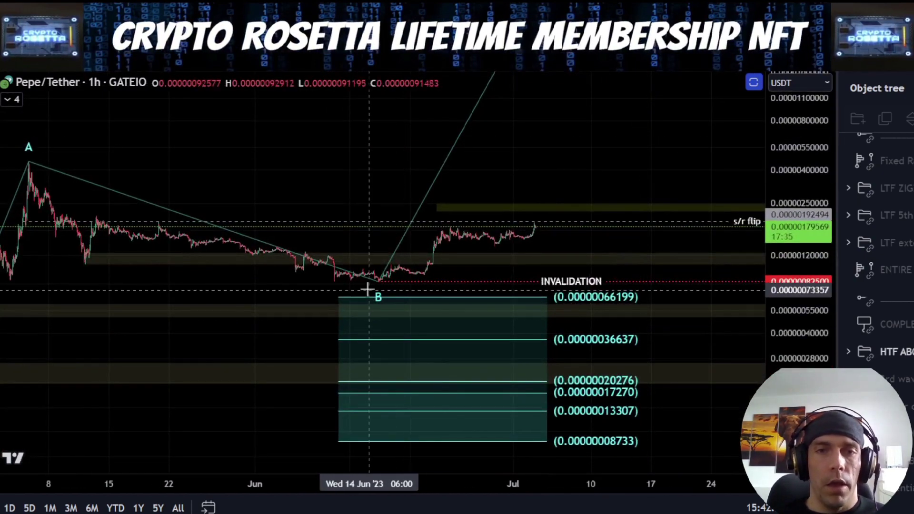
pyautogui.moveTo(822, 398); pyautogui.dragTo(831, 183)
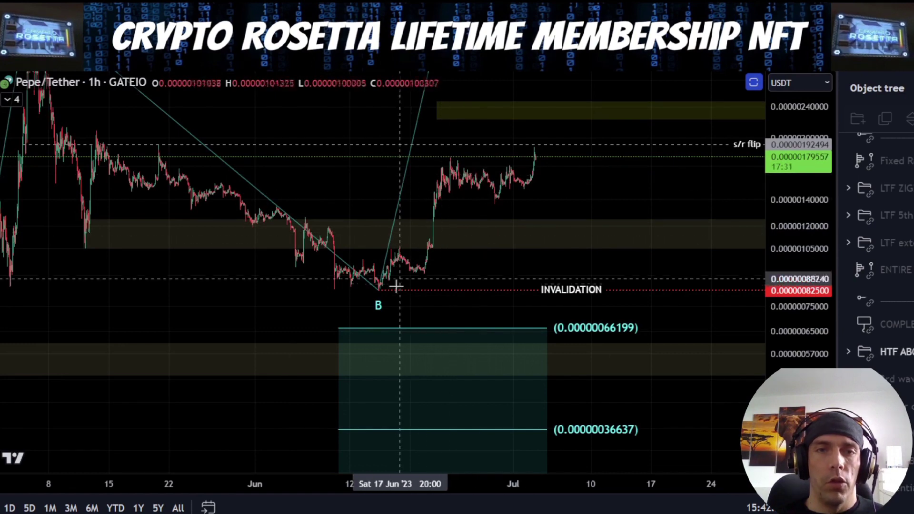
pyautogui.moveTo(456, 249); pyautogui.dragTo(446, 325)
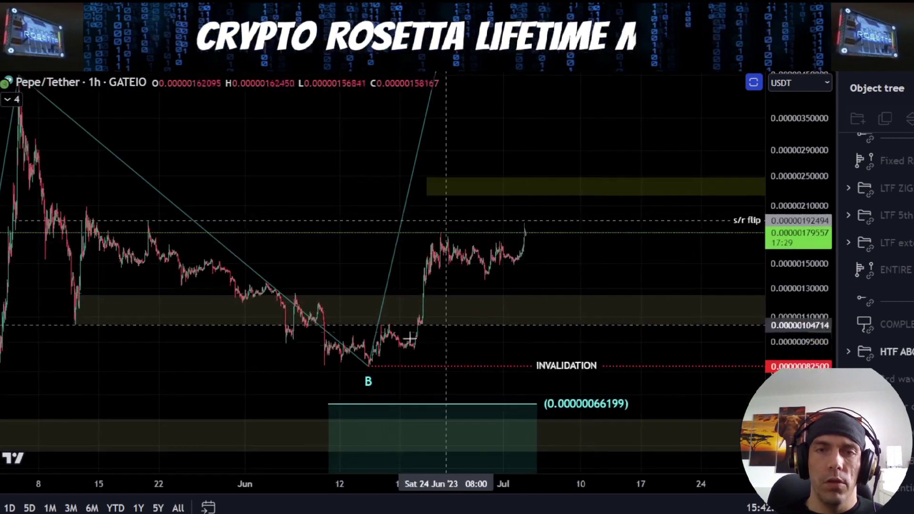
pyautogui.moveTo(575, 268); pyautogui.dragTo(599, 333)
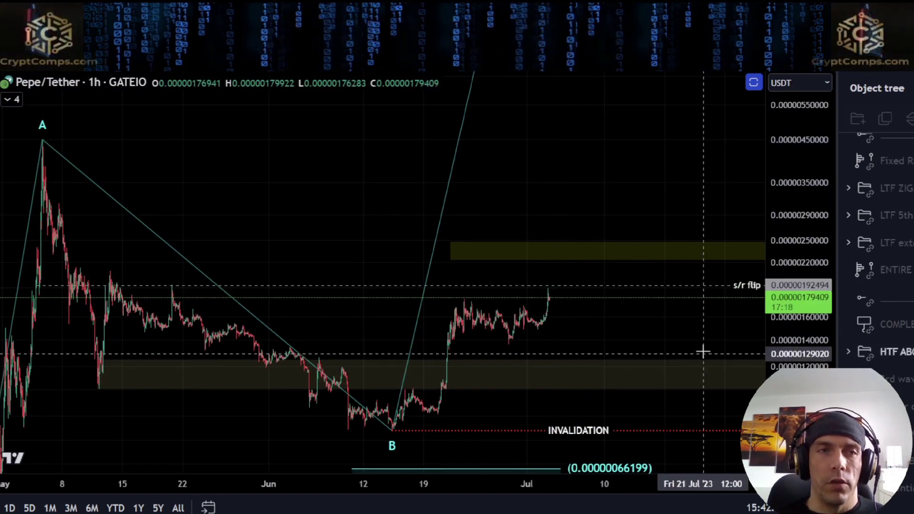
pyautogui.moveTo(482, 341); pyautogui.dragTo(453, 249)
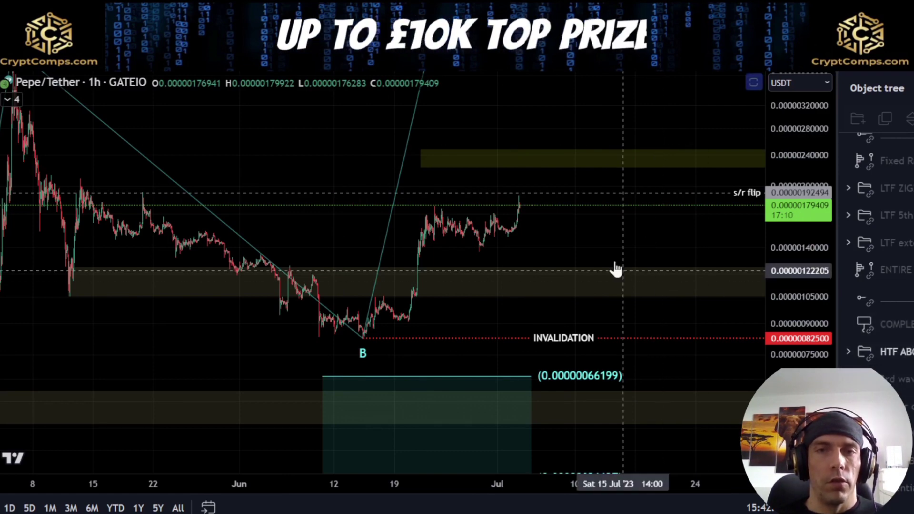
pyautogui.moveTo(613, 267); pyautogui.dragTo(612, 302)
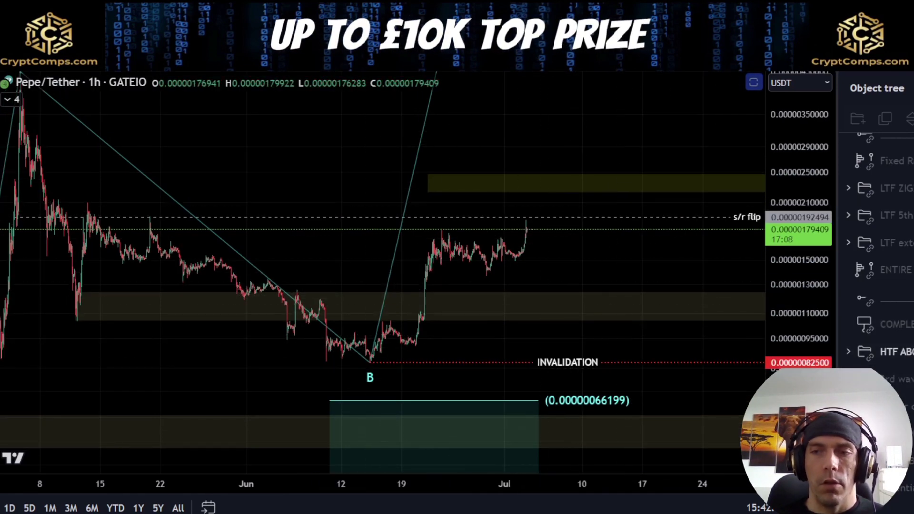
# Hide the HTF ABC drawings and show the WXY wave count with its orange retracement zone and wave y extension targets.
pyautogui.click(911, 352)
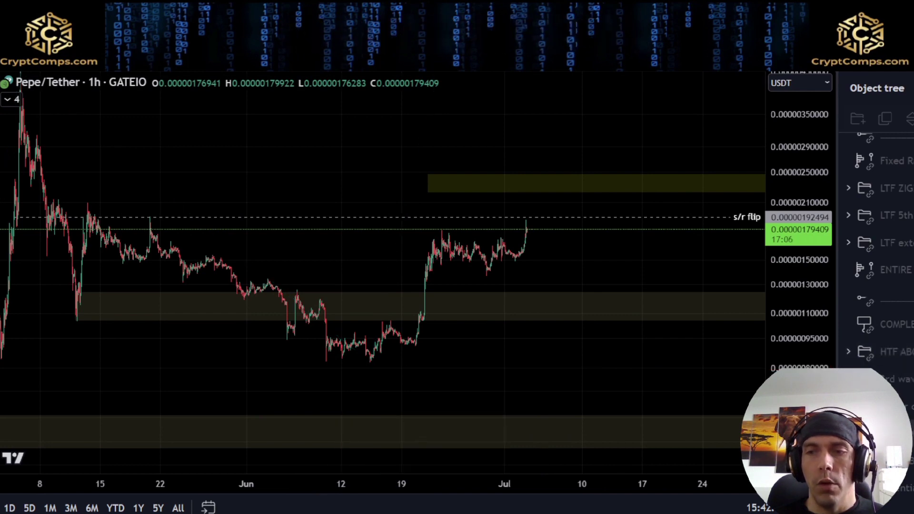
pyautogui.click(910, 433)
pyautogui.moveTo(768, 280); pyautogui.dragTo(817, 353)
pyautogui.scroll(2, 458, 312)
pyautogui.scroll(-2, 459, 312)
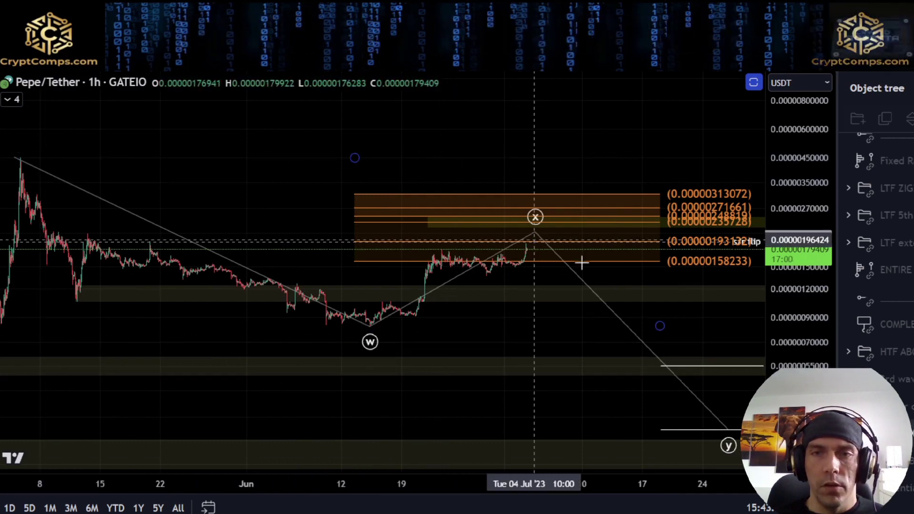
pyautogui.moveTo(720, 326); pyautogui.dragTo(511, 285)
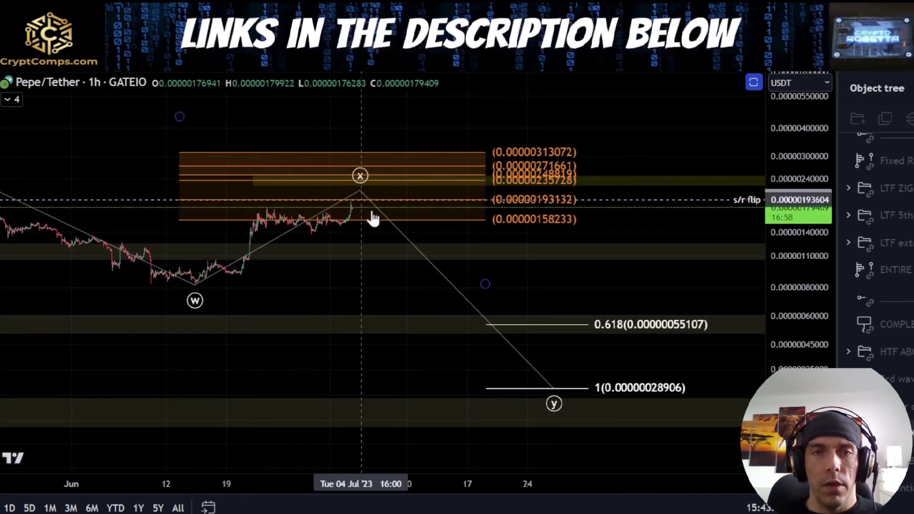
pyautogui.moveTo(800, 353); pyautogui.dragTo(800, 243)
pyautogui.moveTo(680, 302); pyautogui.dragTo(674, 264)
pyautogui.moveTo(587, 298); pyautogui.dragTo(592, 305)
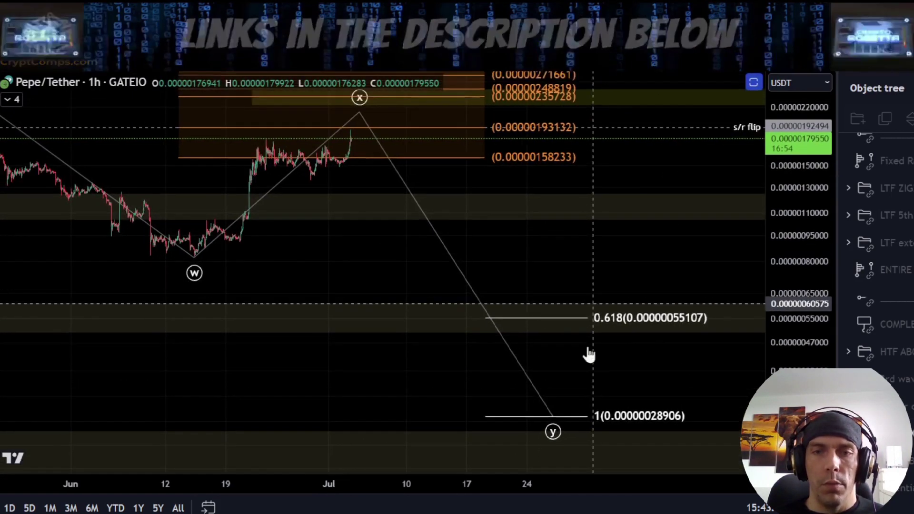
# Adjust the WXY Fibonacci extension so its 1 level sits at 0.00000034939, and move the wave y endpoint onto that level.
pyautogui.moveTo(618, 277); pyautogui.dragTo(614, 357)
pyautogui.click(621, 395)
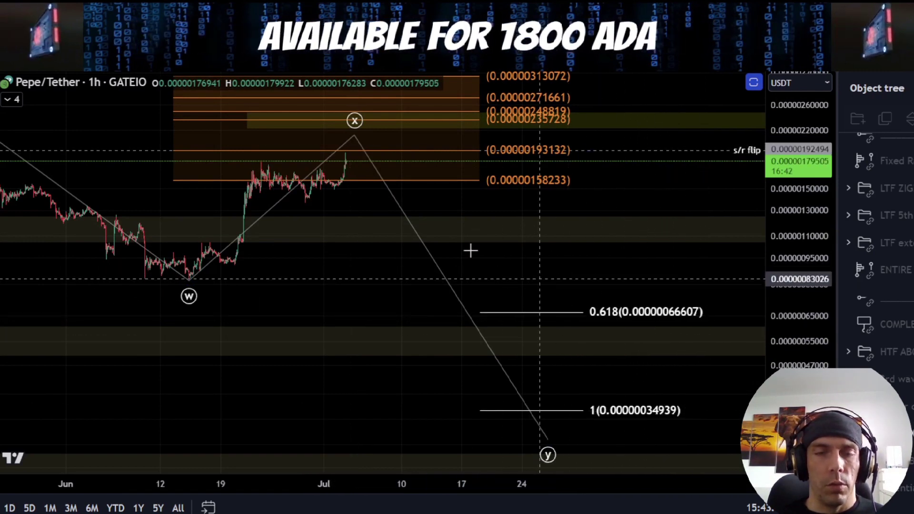
pyautogui.moveTo(548, 438); pyautogui.dragTo(558, 408)
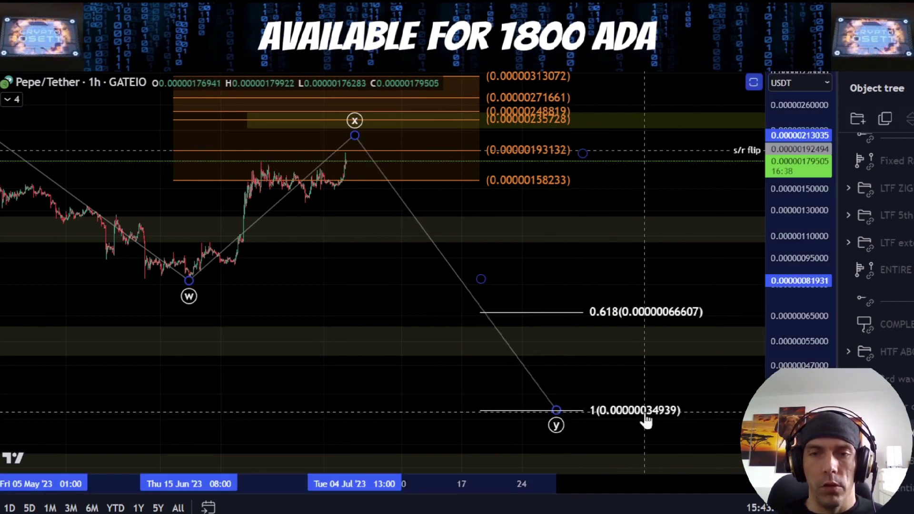
# Hide the WXY wave count and show the LTF zigzag drawings over the June to July price action.
pyautogui.moveTo(385, 290); pyautogui.dragTo(472, 386)
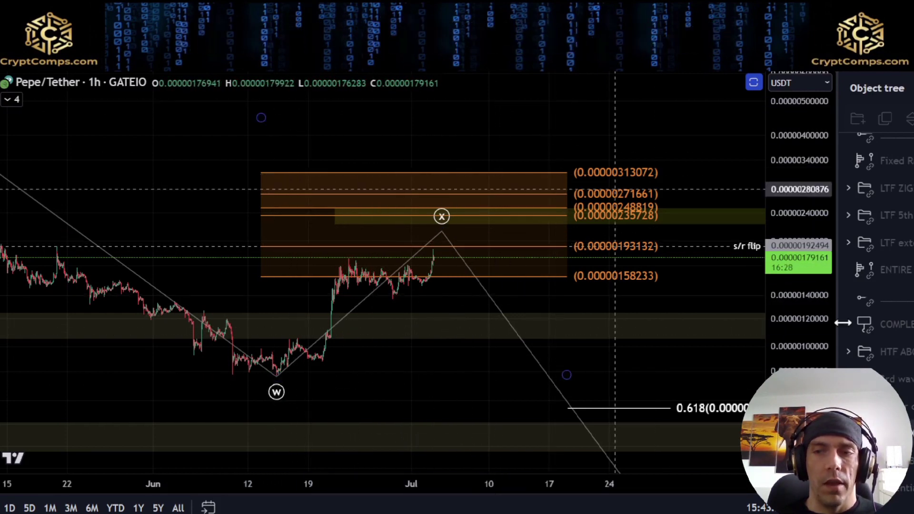
pyautogui.click(913, 434)
pyautogui.scroll(2, 876, 314)
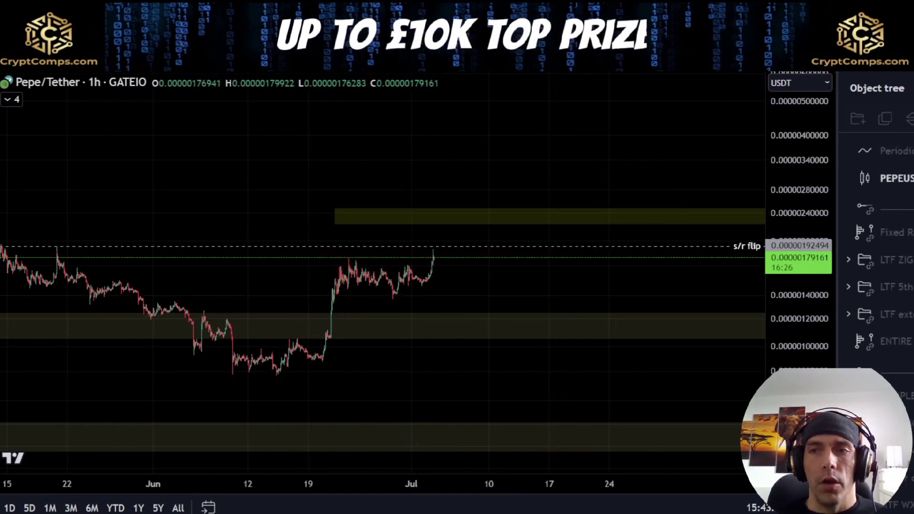
pyautogui.moveTo(474, 379); pyautogui.dragTo(514, 381)
pyautogui.scroll(5, 441, 398)
pyautogui.moveTo(786, 362); pyautogui.dragTo(781, 129)
pyautogui.moveTo(642, 283); pyautogui.dragTo(585, 194)
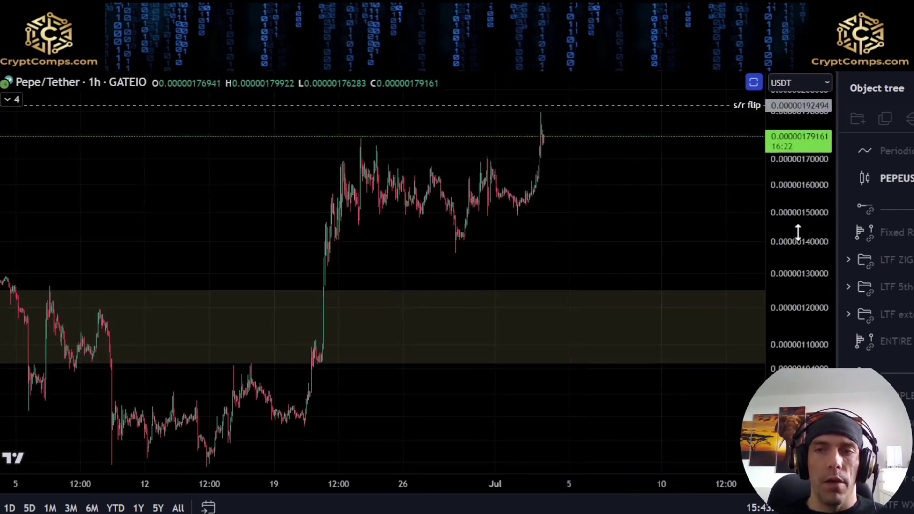
pyautogui.moveTo(812, 257); pyautogui.dragTo(754, 320)
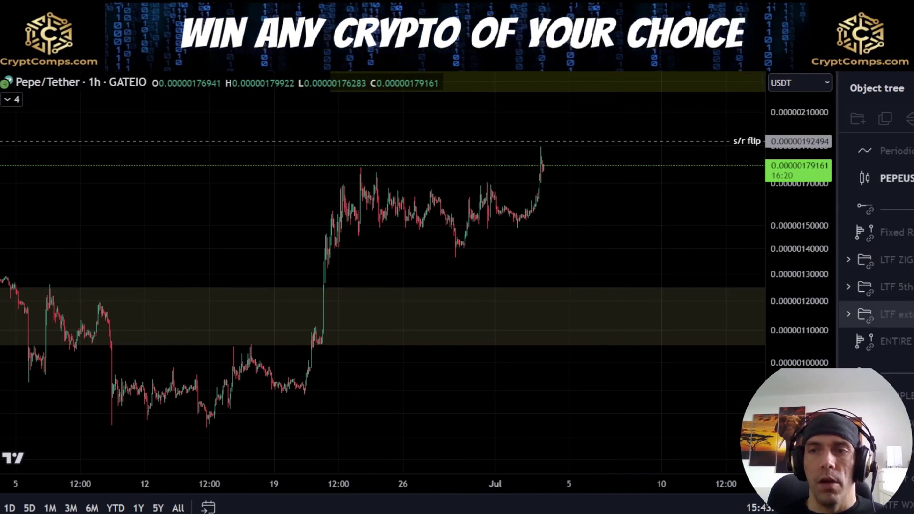
pyautogui.click(912, 260)
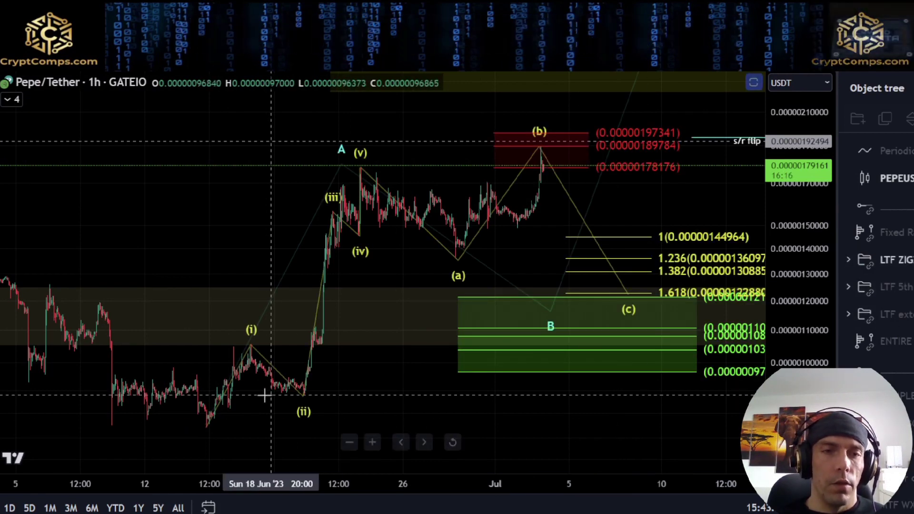
# Trace the price path from wave (v) through (a) to (b) with the Brush, and undo the strokes.
pyautogui.moveTo(198, 421)
pyautogui.mouseDown()
pyautogui.moveTo(284, 376)
pyautogui.moveTo(318, 205)
pyautogui.moveTo(357, 236)
pyautogui.moveTo(364, 162)
pyautogui.moveTo(459, 259)
pyautogui.moveTo(535, 196)
pyautogui.moveTo(538, 134)
pyautogui.mouseUp()
pyautogui.hotkey('ctrl', 'z')
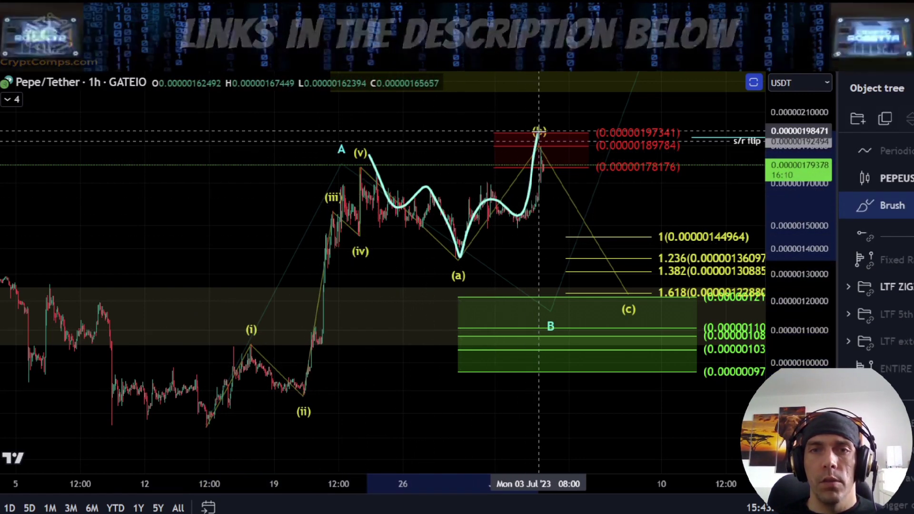
pyautogui.hotkey('ctrl', 'z')
# Examine the (a)-(b)-(c) zigzag, the red zone around wave (b) and the extension targets for wave (c).
pyautogui.moveTo(620, 207); pyautogui.dragTo(532, 220)
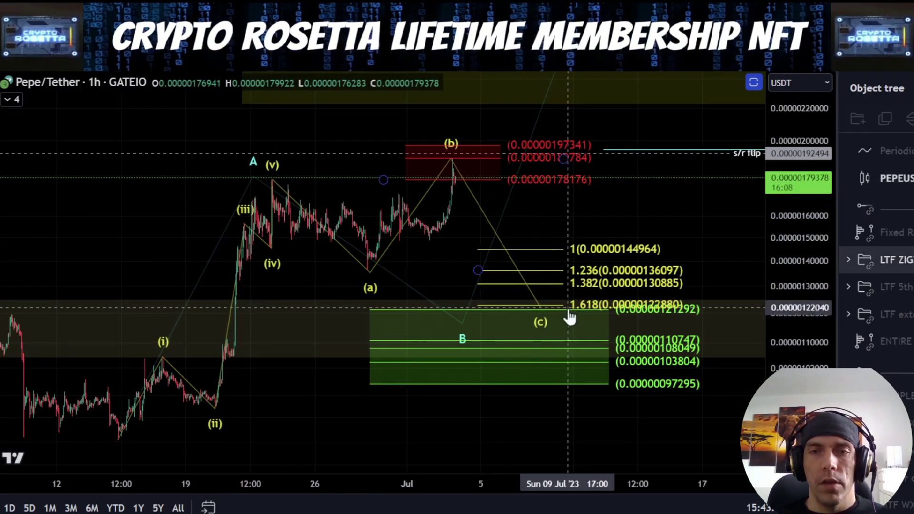
pyautogui.scroll(5, 573, 366)
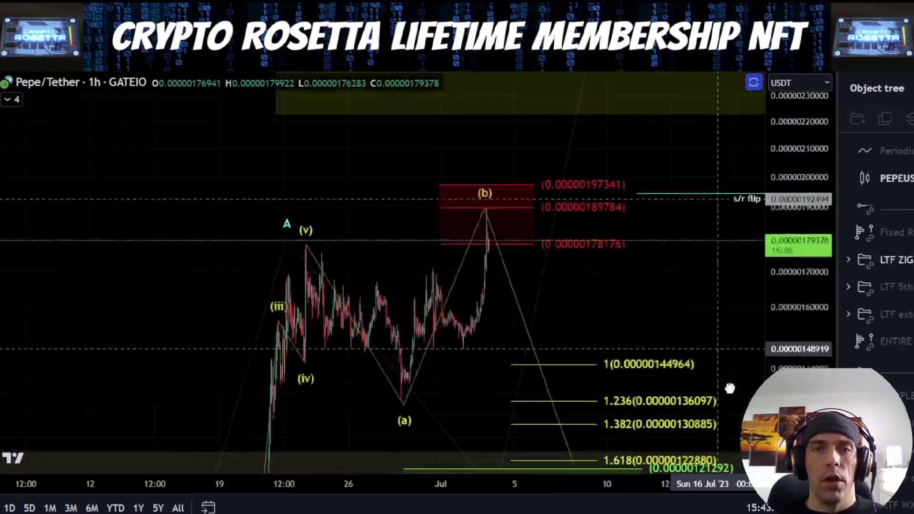
pyautogui.scroll(2, 572, 365)
pyautogui.moveTo(573, 366); pyautogui.dragTo(622, 299)
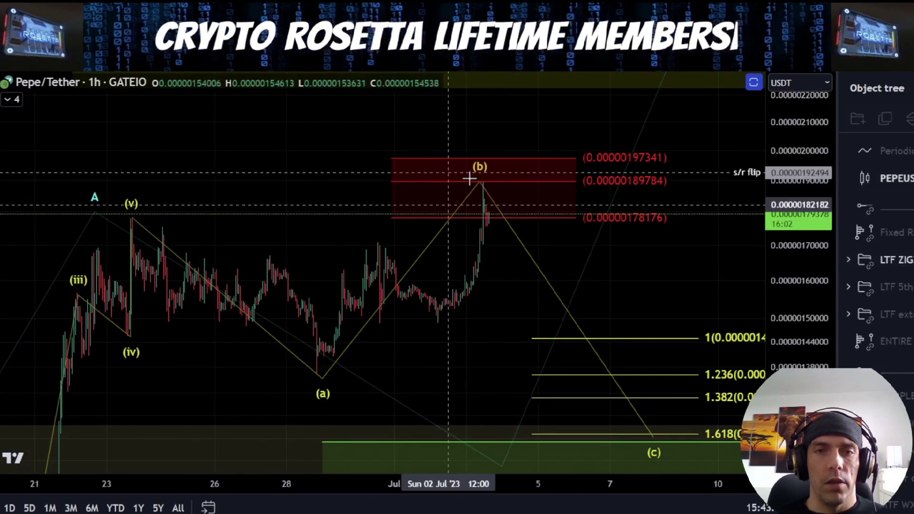
pyautogui.moveTo(692, 300); pyautogui.dragTo(611, 250)
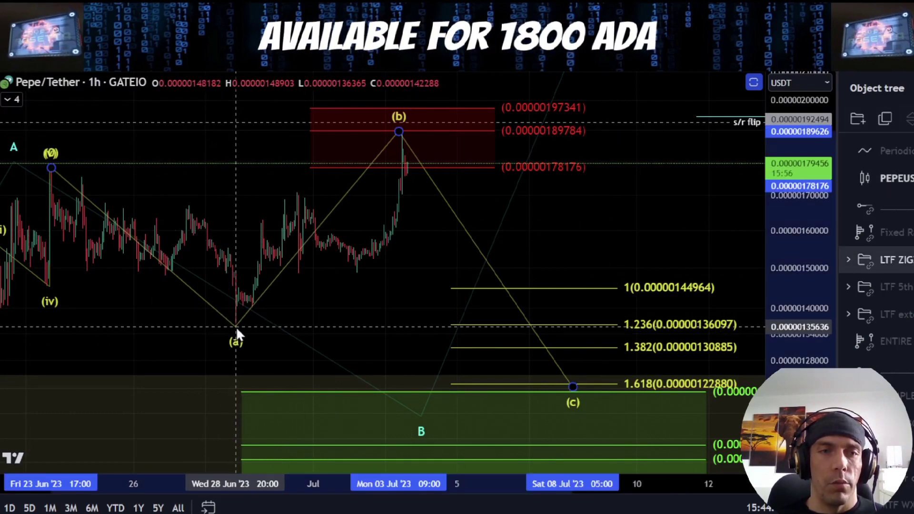
pyautogui.moveTo(627, 239); pyautogui.dragTo(601, 301)
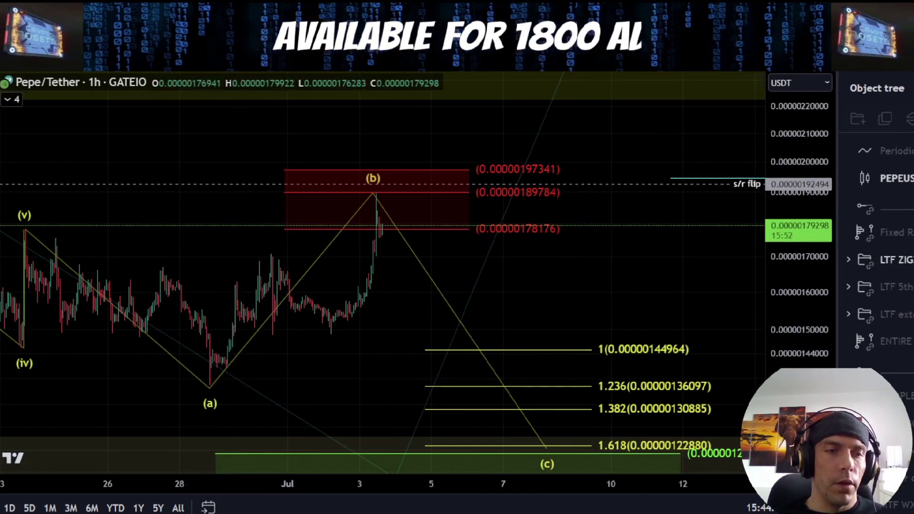
# Draw a trend-based Fibonacci extension from the wave (a) low through the 0.00000168717 high to the 0.00000148775 low, and shift it clear of the candles.
pyautogui.click(210, 385)
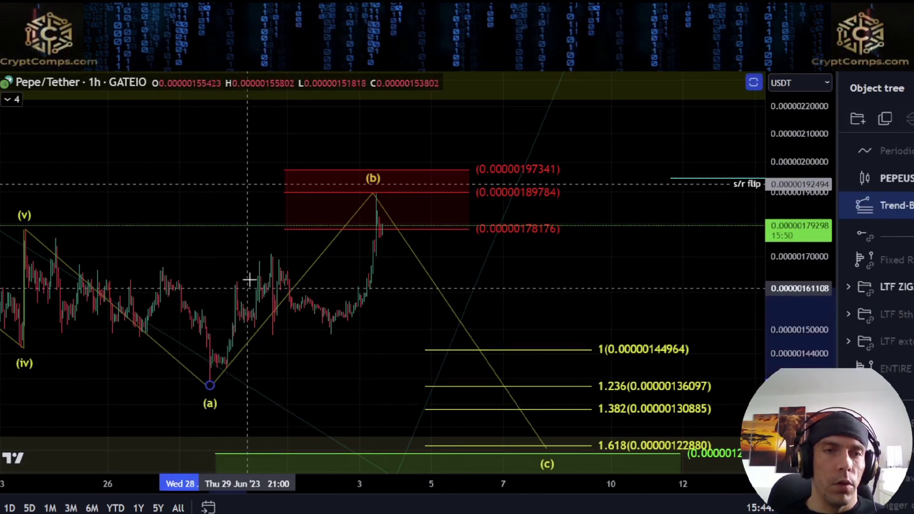
pyautogui.click(258, 262)
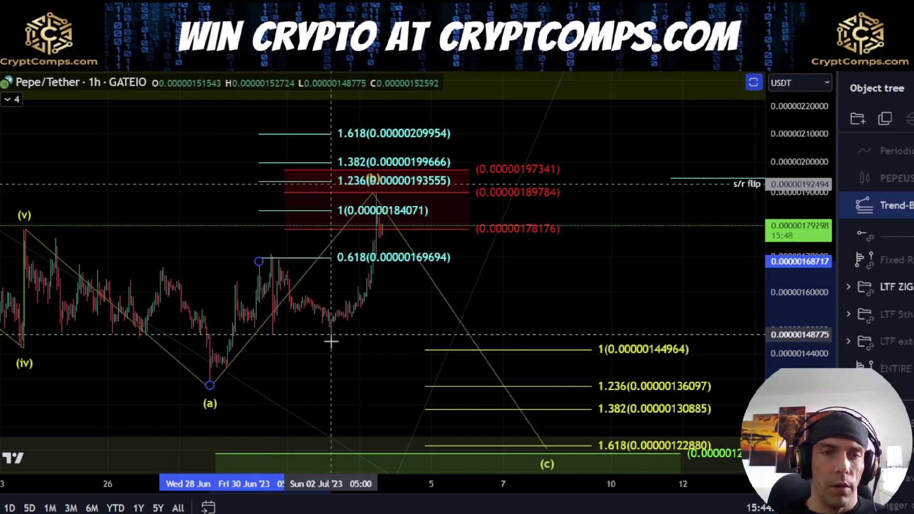
pyautogui.moveTo(408, 211); pyautogui.dragTo(527, 212)
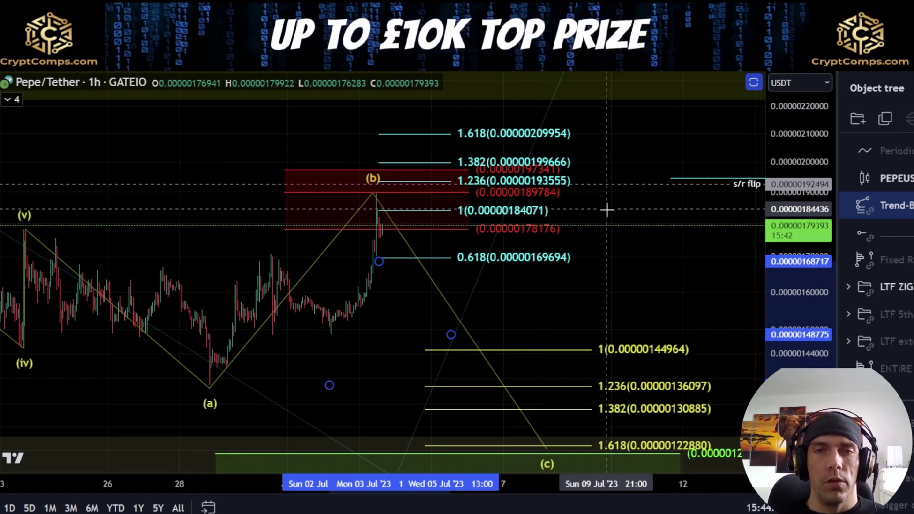
pyautogui.moveTo(606, 208); pyautogui.dragTo(611, 225)
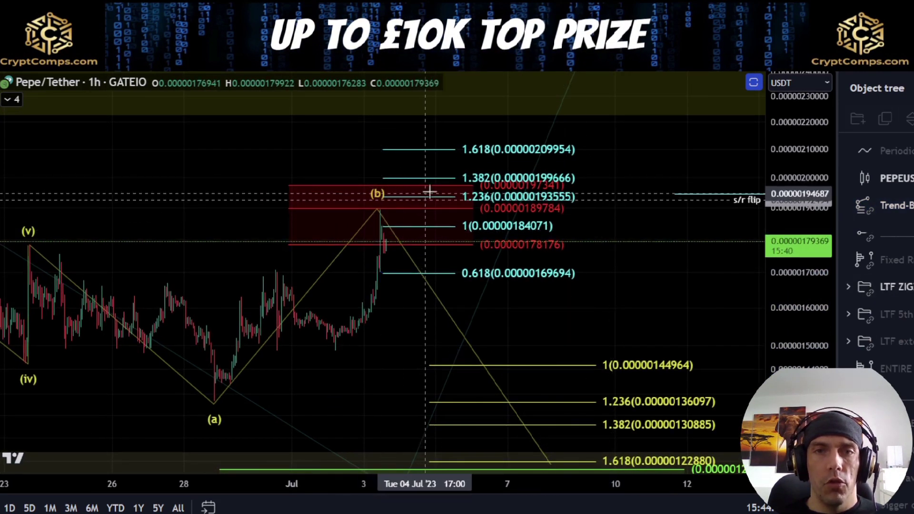
pyautogui.moveTo(552, 201); pyautogui.dragTo(644, 208)
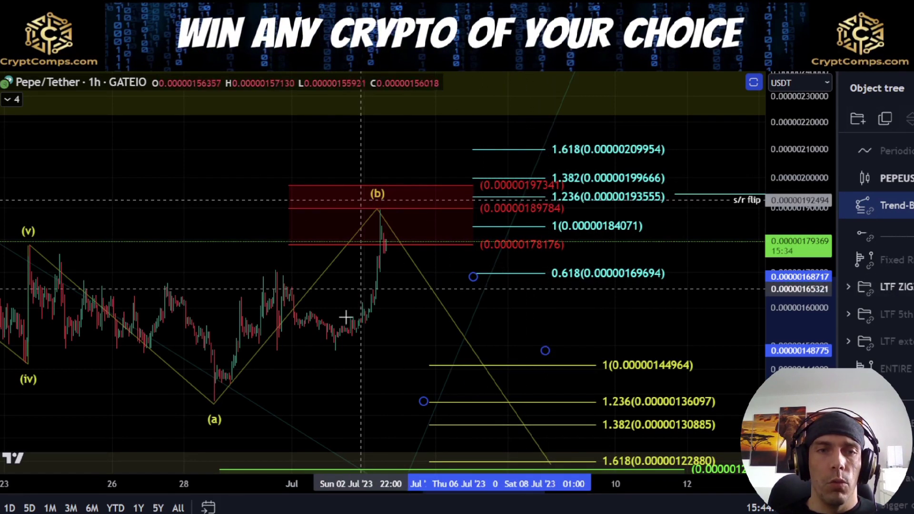
# Examine the red wave (b) zone and s/r flip level against the May highs, together with the wave (c) targets.
pyautogui.scroll(-2, 252, 331)
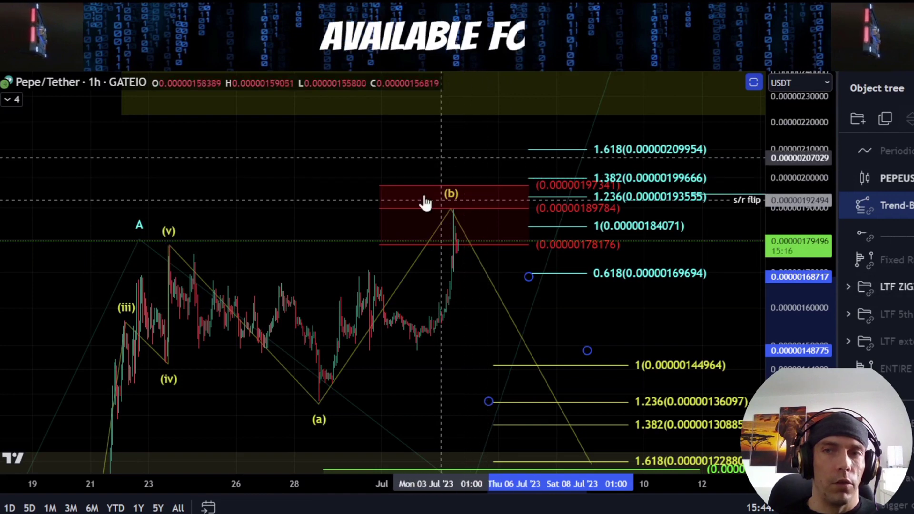
pyautogui.scroll(-5, 469, 250)
pyautogui.scroll(-3, 470, 254)
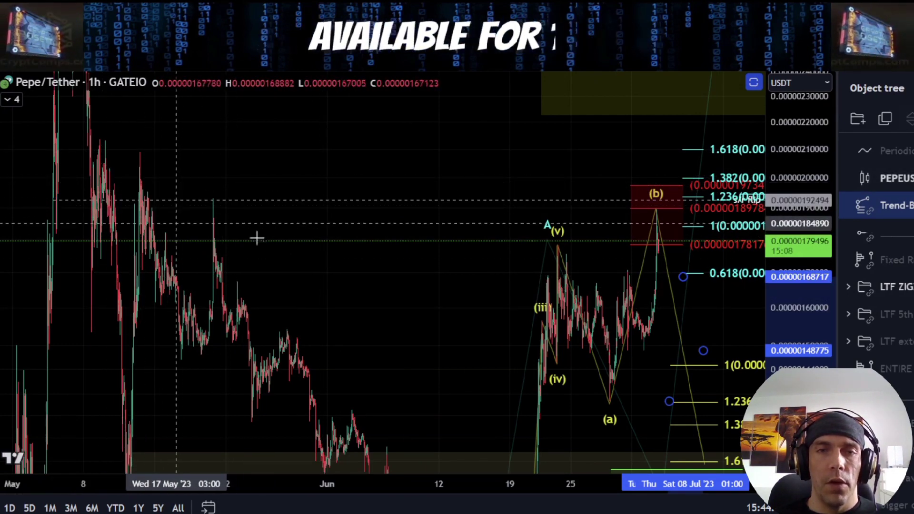
pyautogui.scroll(3, 456, 296)
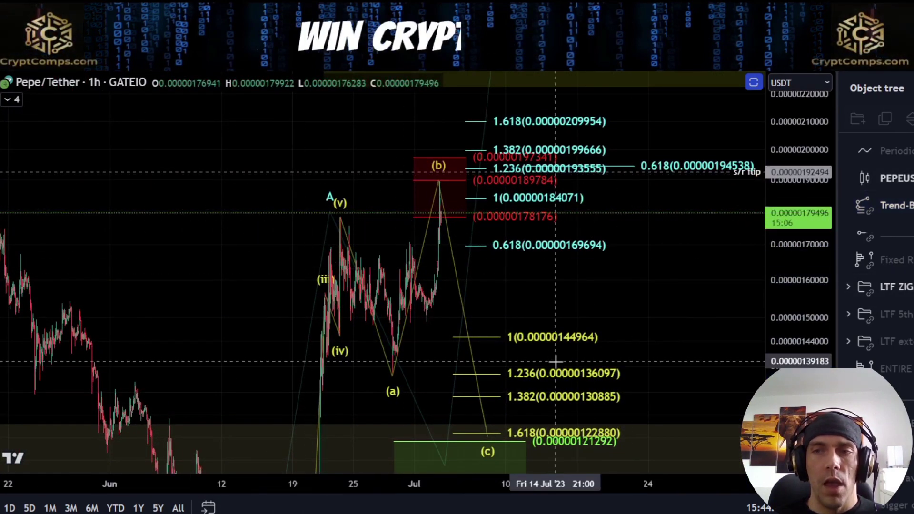
pyautogui.scroll(2, 563, 387)
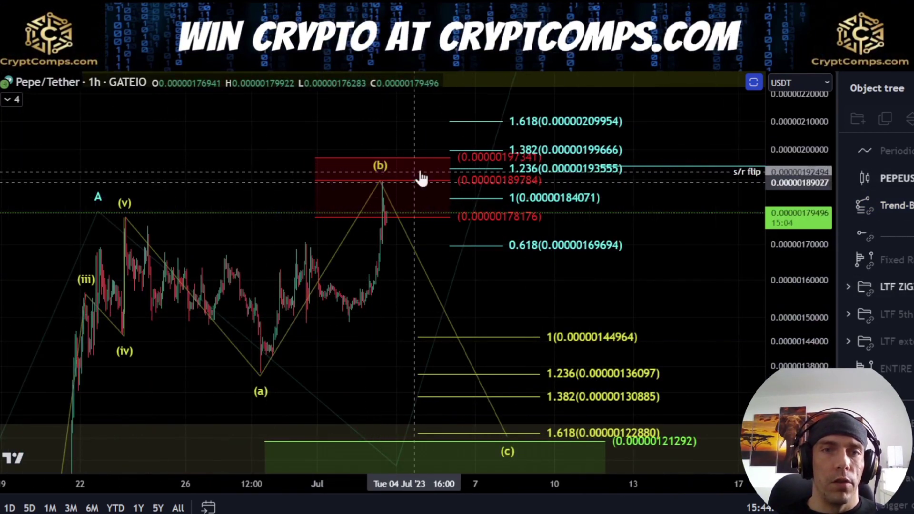
pyautogui.scroll(3, 316, 314)
pyautogui.scroll(-3, 343, 317)
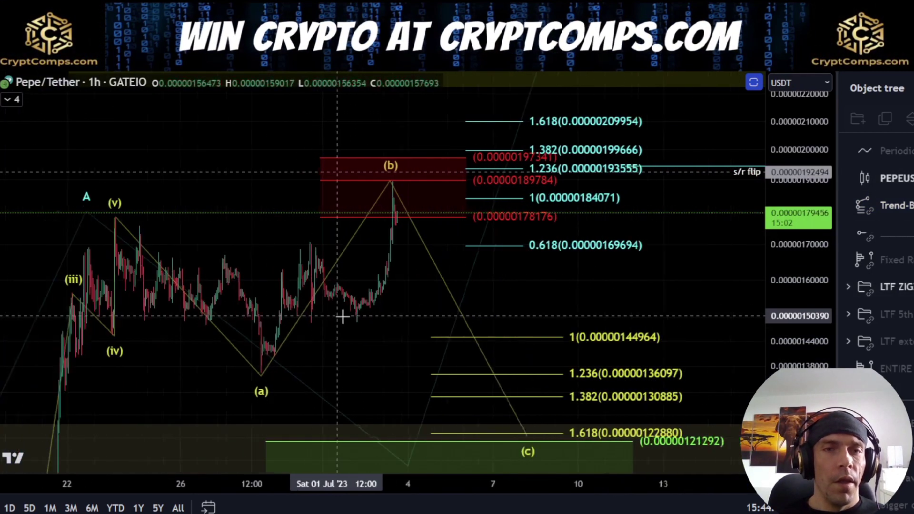
# Sketch the rise from (a) to (b), the drop toward (c) and a line at the (a) low with the Brush, and remove the strokes.
pyautogui.moveTo(270, 373)
pyautogui.mouseDown()
pyautogui.moveTo(302, 241)
pyautogui.moveTo(378, 329)
pyautogui.moveTo(396, 146)
pyautogui.mouseUp()
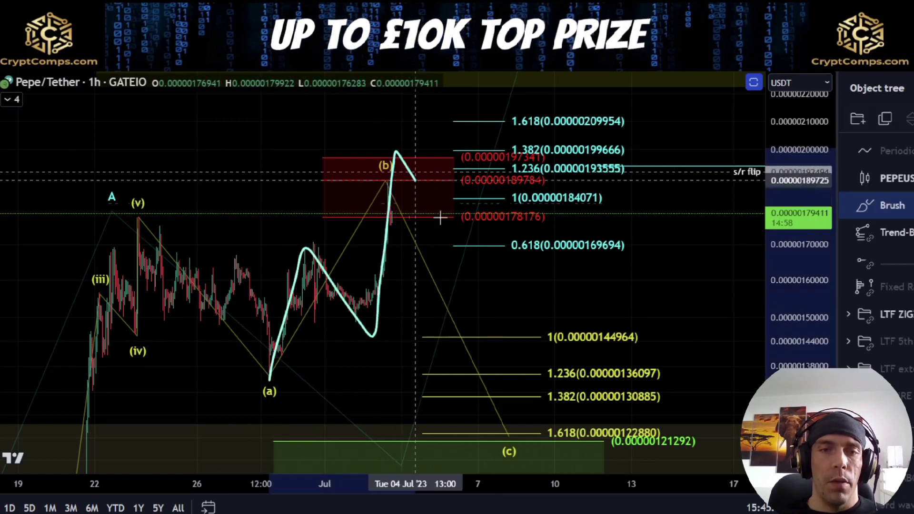
pyautogui.moveTo(247, 379); pyautogui.dragTo(322, 378)
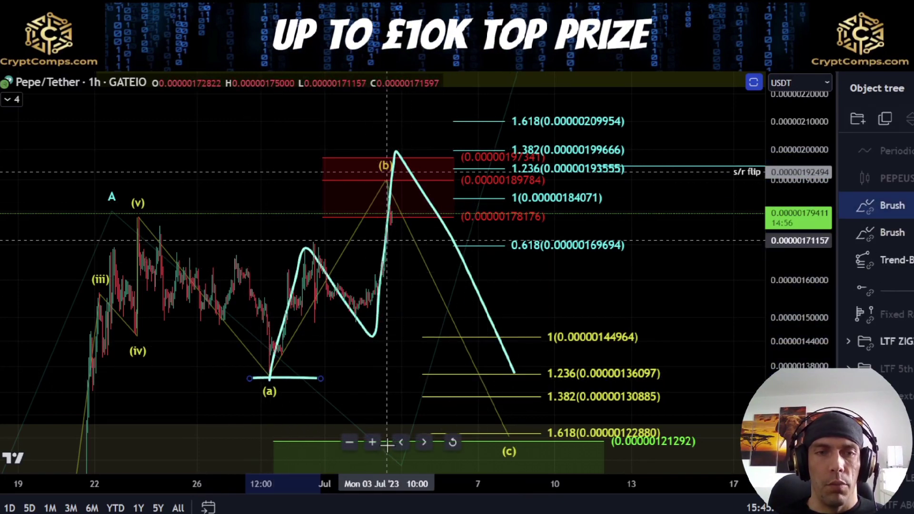
pyautogui.press('Delete')
pyautogui.hotkey('ctrl', 'z')
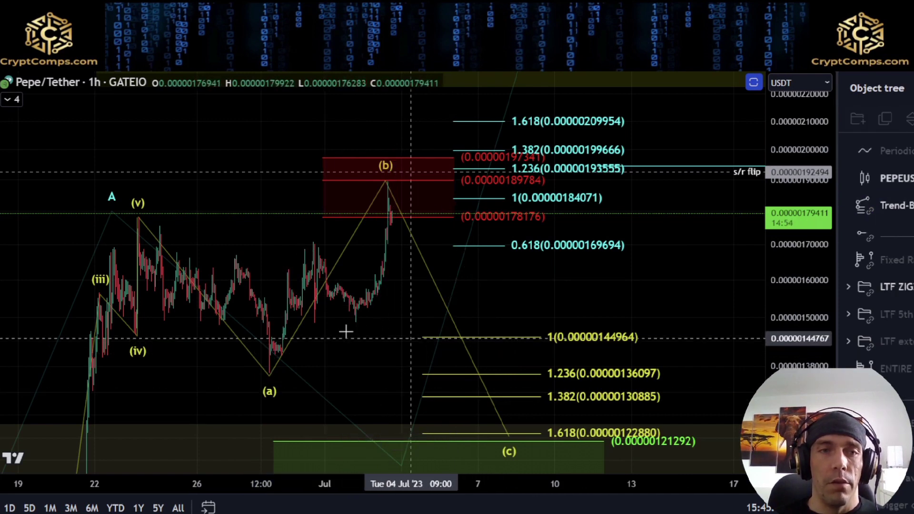
pyautogui.moveTo(136, 214)
pyautogui.mouseDown()
pyautogui.moveTo(238, 335)
pyautogui.moveTo(390, 181)
pyautogui.moveTo(433, 299)
pyautogui.mouseUp()
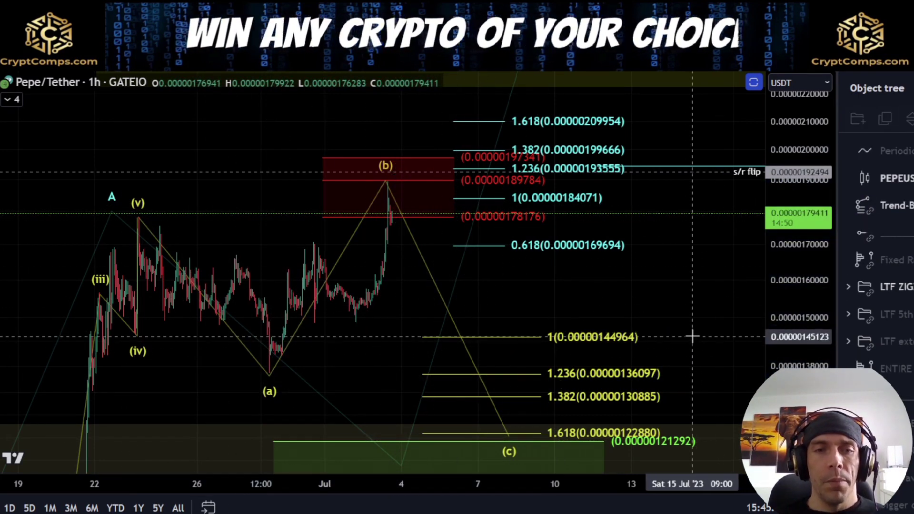
# Shift the green retracement zone below wave (c) forward in time to start at Wed 05 Jul '23 18:00.
pyautogui.moveTo(723, 347); pyautogui.dragTo(604, 159)
pyautogui.scroll(-3, 599, 286)
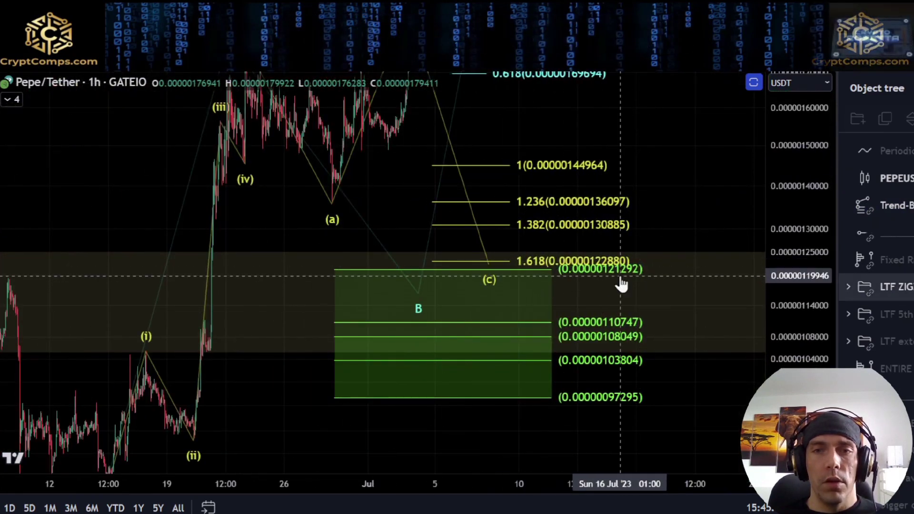
pyautogui.scroll(3, 591, 276)
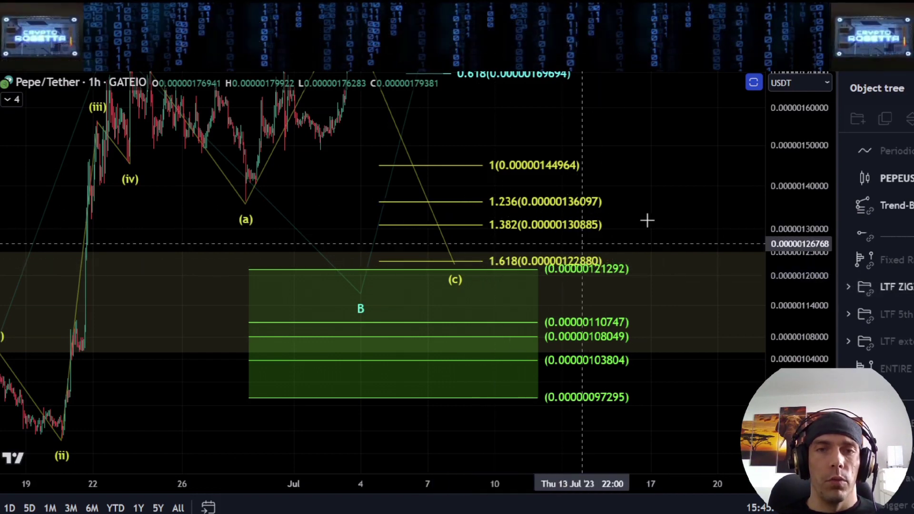
pyautogui.moveTo(624, 229); pyautogui.dragTo(631, 254)
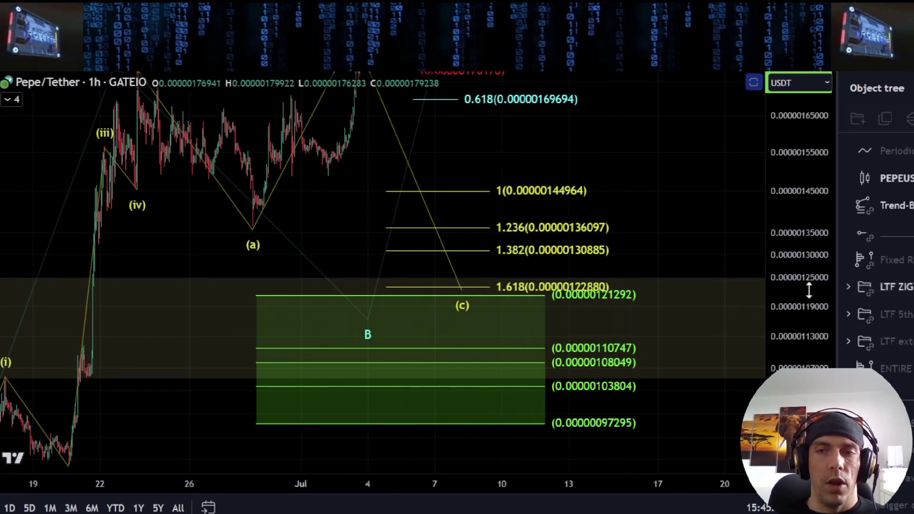
pyautogui.scroll(-3, 724, 339)
pyautogui.moveTo(725, 398); pyautogui.dragTo(639, 340)
pyautogui.scroll(-2, 638, 341)
pyautogui.moveTo(765, 243); pyautogui.dragTo(765, 260)
pyautogui.moveTo(581, 310); pyautogui.dragTo(671, 310)
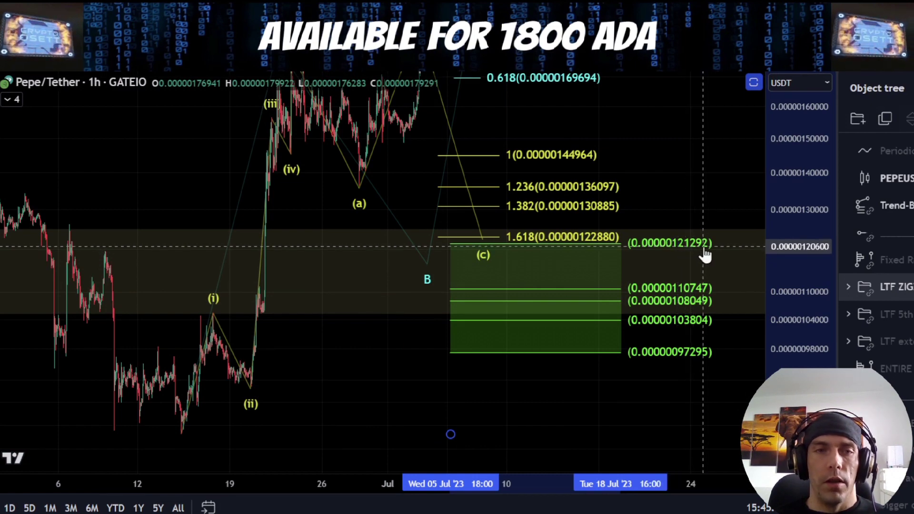
# Reposition the larger ABC path, moving point B forward at the green zone and point C onto the 1 (0.00000261062) extension level.
pyautogui.scroll(-3, 705, 253)
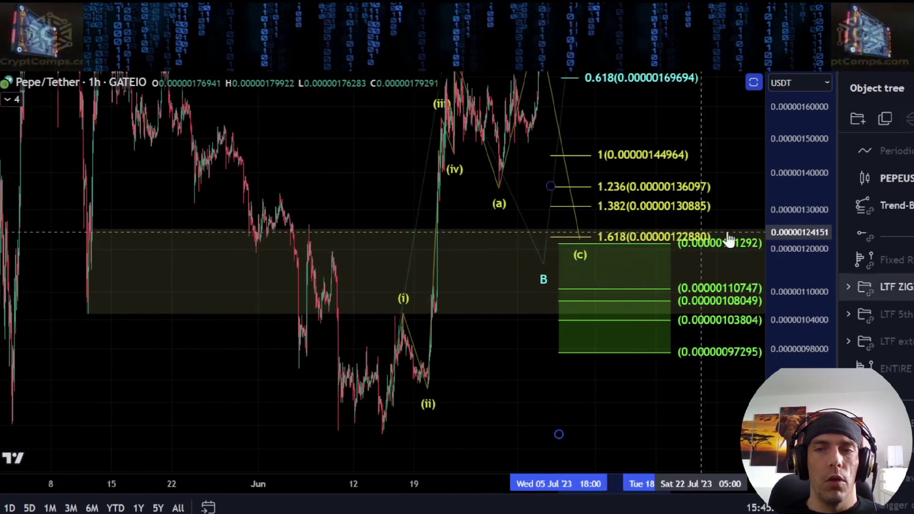
pyautogui.moveTo(799, 242); pyautogui.dragTo(799, 332)
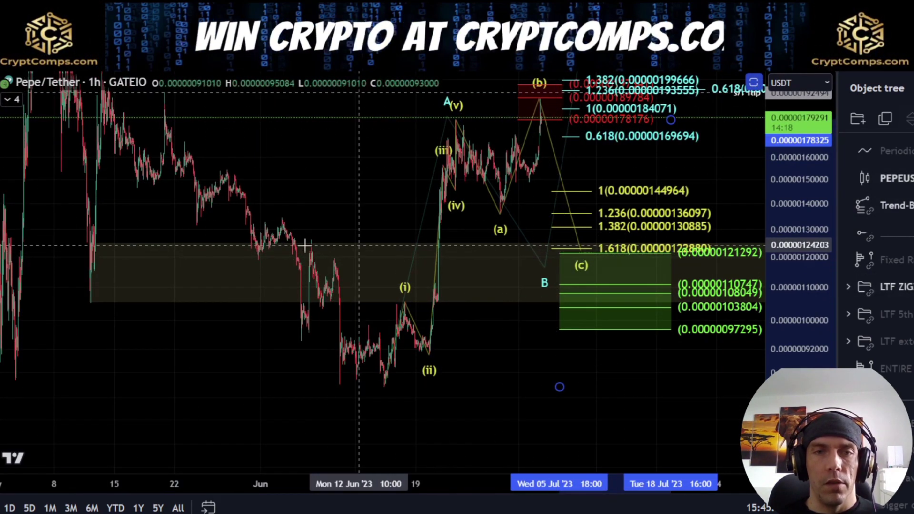
pyautogui.moveTo(507, 337)
pyautogui.mouseDown()
pyautogui.moveTo(477, 345)
pyautogui.moveTo(382, 409)
pyautogui.mouseUp()
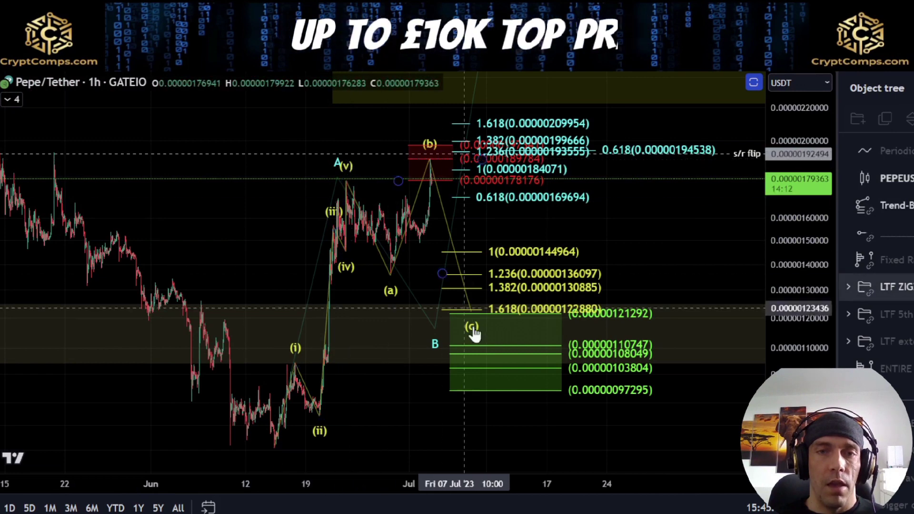
pyautogui.moveTo(433, 330); pyautogui.dragTo(451, 318)
pyautogui.moveTo(654, 256); pyautogui.dragTo(605, 366)
pyautogui.moveTo(426, 185)
pyautogui.mouseDown()
pyautogui.moveTo(484, 171)
pyautogui.moveTo(474, 160)
pyautogui.mouseUp()
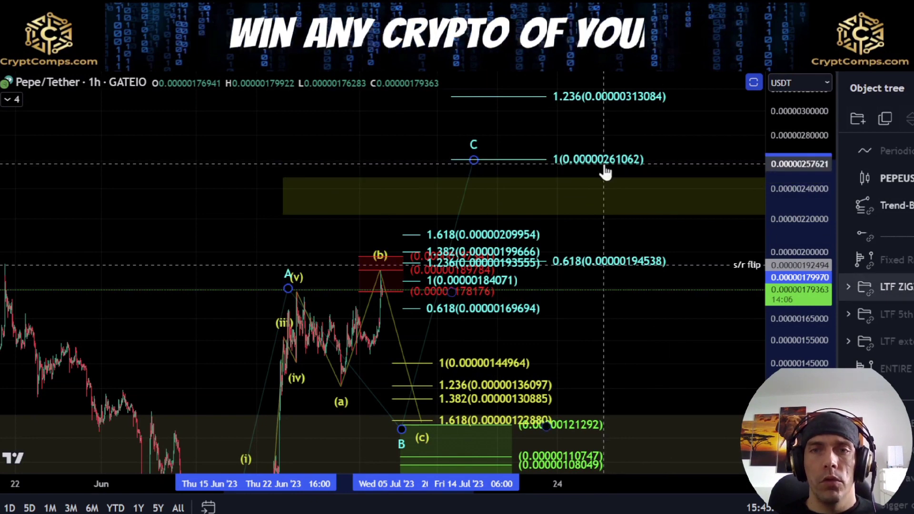
# Examine the extension targets above point C, including the ALT 3 level and the ALT 5 zone.
pyautogui.moveTo(683, 149); pyautogui.dragTo(667, 214)
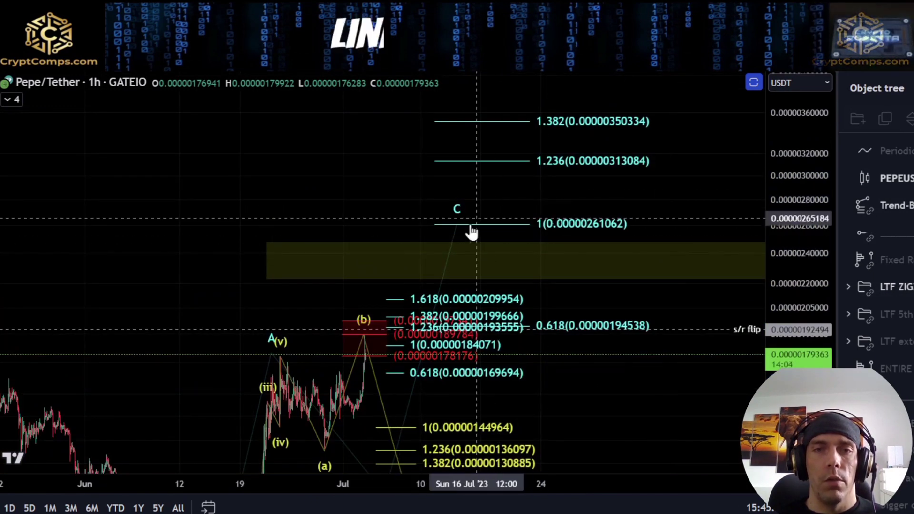
pyautogui.moveTo(738, 190); pyautogui.dragTo(727, 288)
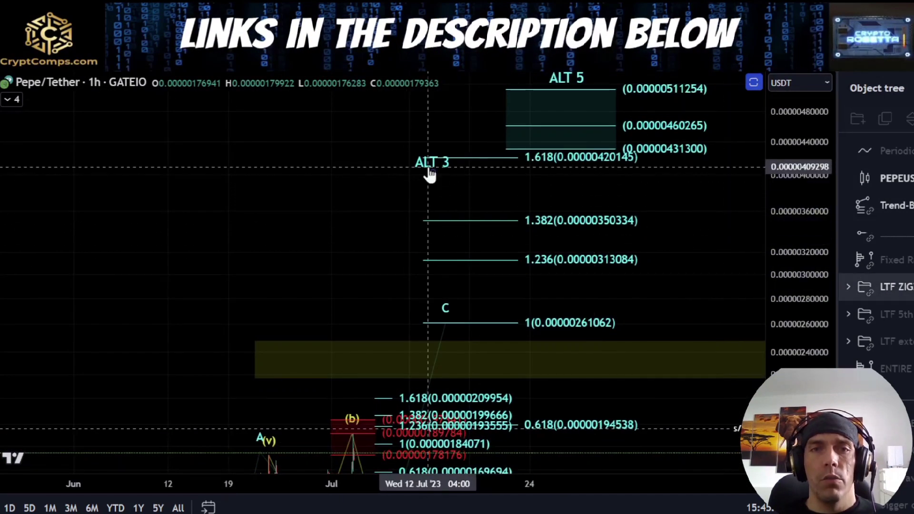
pyautogui.moveTo(746, 222); pyautogui.dragTo(726, 243)
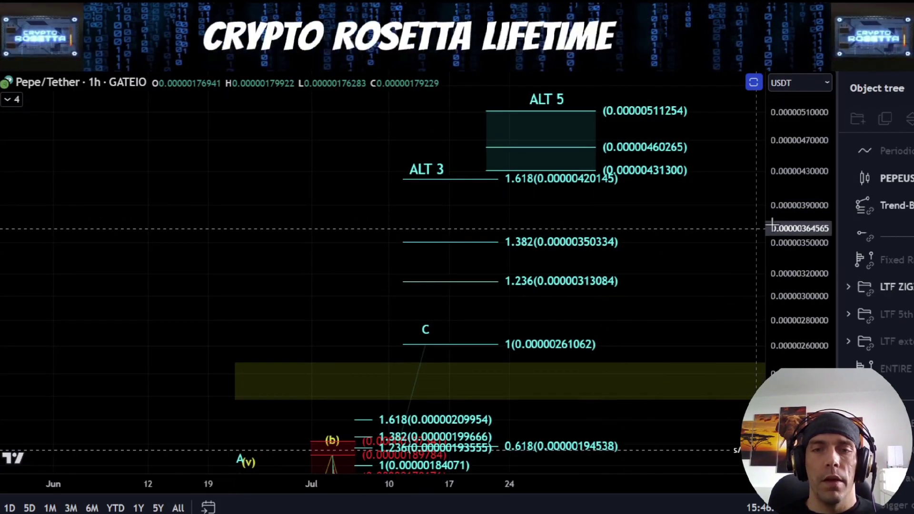
pyautogui.moveTo(785, 227); pyautogui.dragTo(802, 326)
pyautogui.moveTo(666, 237); pyautogui.dragTo(678, 93)
pyautogui.moveTo(787, 170); pyautogui.dragTo(788, 187)
# Trace the path through A, B, ALT 3 and ALT 5 with the Brush, add a horizontal line at A's high, and undo both strokes.
pyautogui.moveTo(190, 413)
pyautogui.mouseDown()
pyautogui.moveTo(247, 293)
pyautogui.moveTo(387, 346)
pyautogui.moveTo(454, 125)
pyautogui.moveTo(479, 151)
pyautogui.moveTo(510, 136)
pyautogui.moveTo(517, 174)
pyautogui.mouseUp()
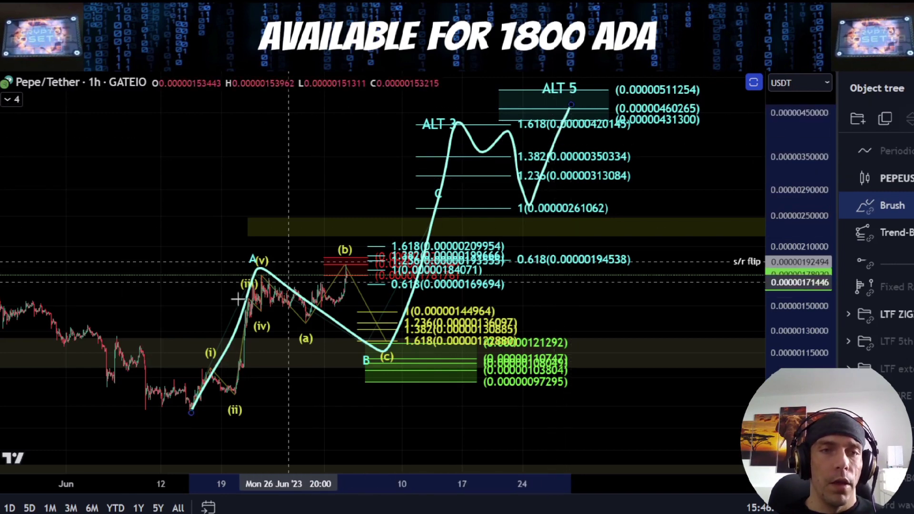
pyautogui.moveTo(193, 275); pyautogui.dragTo(329, 275)
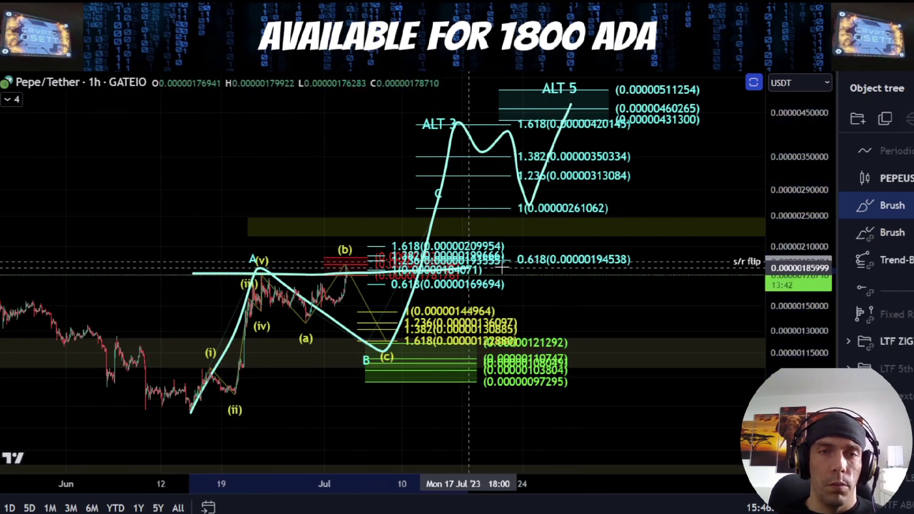
pyautogui.hotkey('ctrl', 'z')
pyautogui.hotkey('ctrl', 'z')
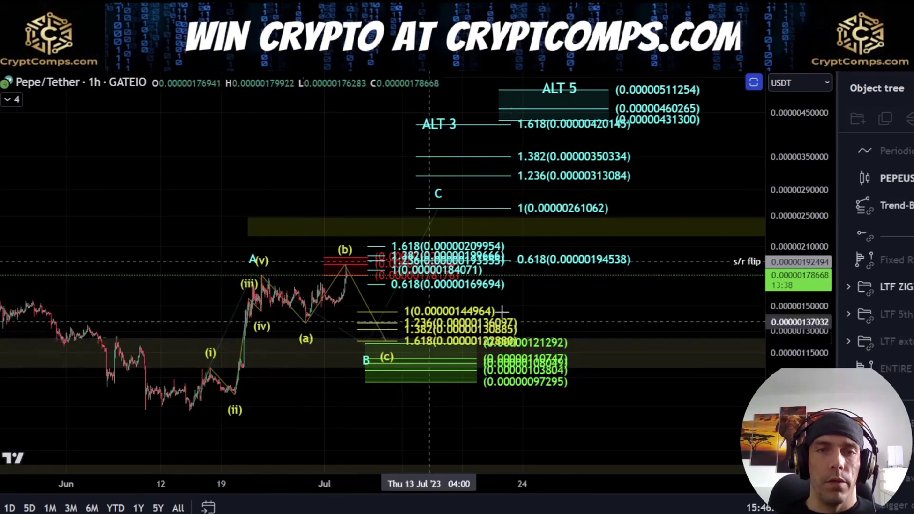
# Trace the A-B-C path with the Brush, circle the C target at 0.00000261062, and delete the drawing.
pyautogui.moveTo(196, 410)
pyautogui.mouseDown()
pyautogui.moveTo(267, 263)
pyautogui.moveTo(392, 342)
pyautogui.mouseUp()
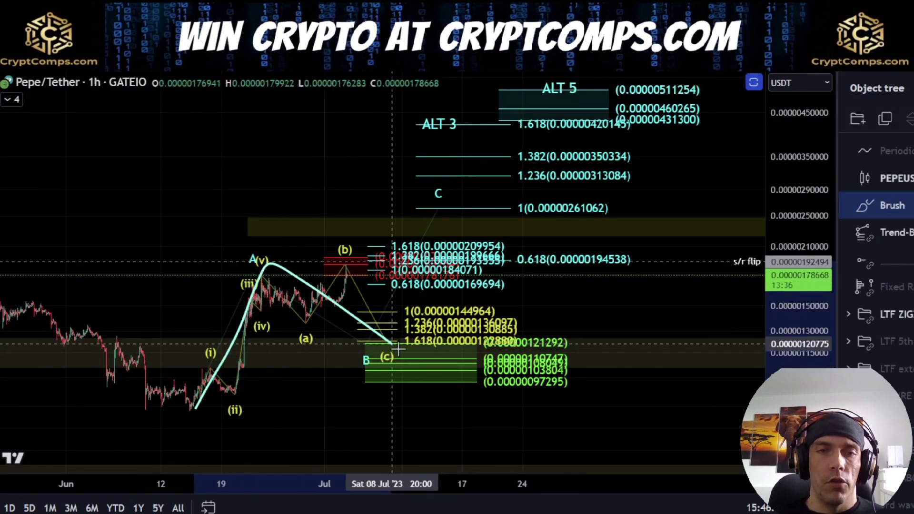
pyautogui.moveTo(440, 233)
pyautogui.mouseDown()
pyautogui.moveTo(453, 194)
pyautogui.moveTo(415, 205)
pyautogui.moveTo(438, 184)
pyautogui.mouseUp()
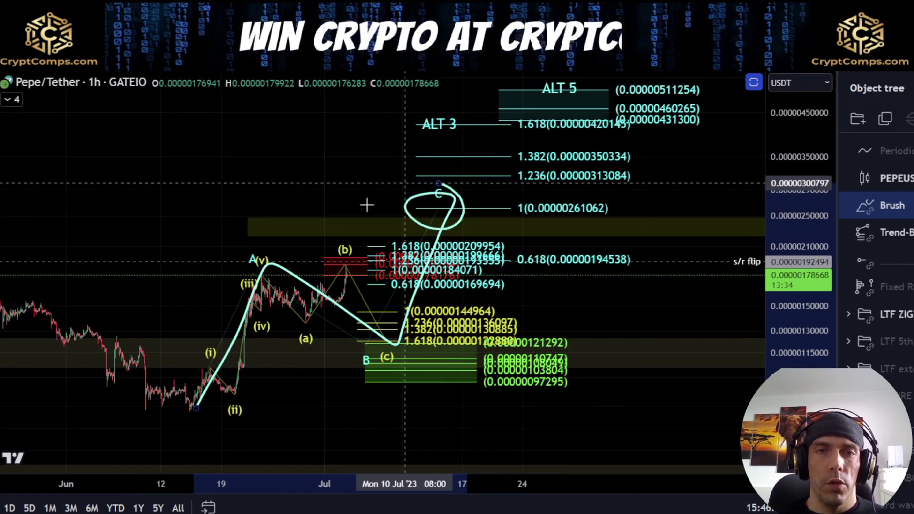
pyautogui.moveTo(241, 186)
pyautogui.mouseDown()
pyautogui.moveTo(566, 199)
pyautogui.moveTo(362, 167)
pyautogui.mouseUp()
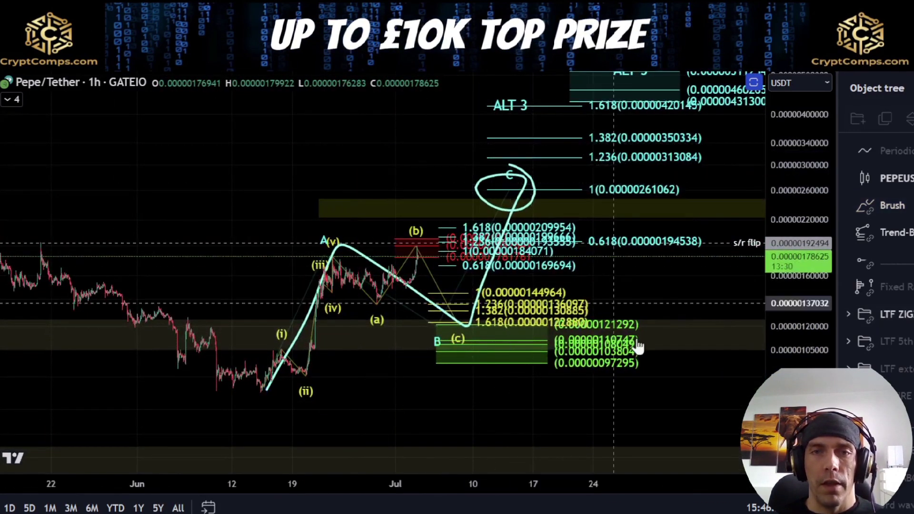
pyautogui.click(533, 206)
pyautogui.press('Delete')
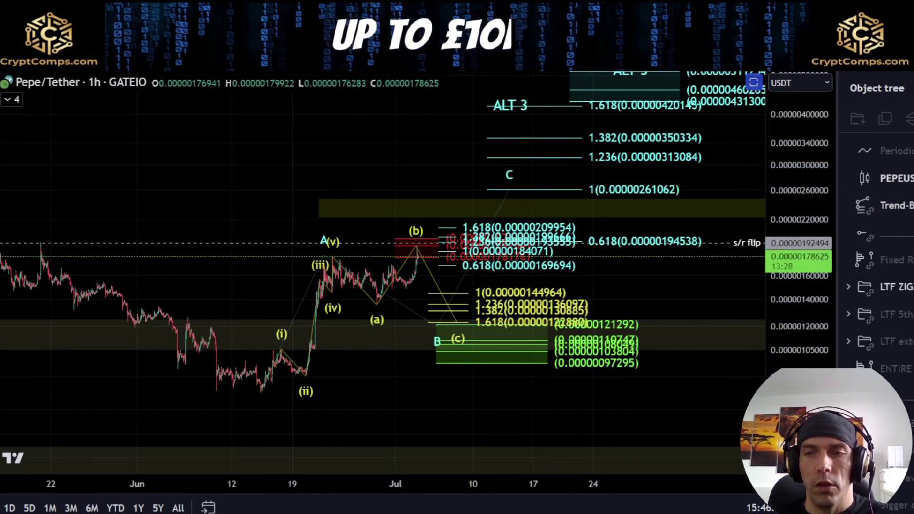
# Show the WXY wave count again and compare its orange retracement zone with the C targets.
pyautogui.scroll(-5, 881, 248)
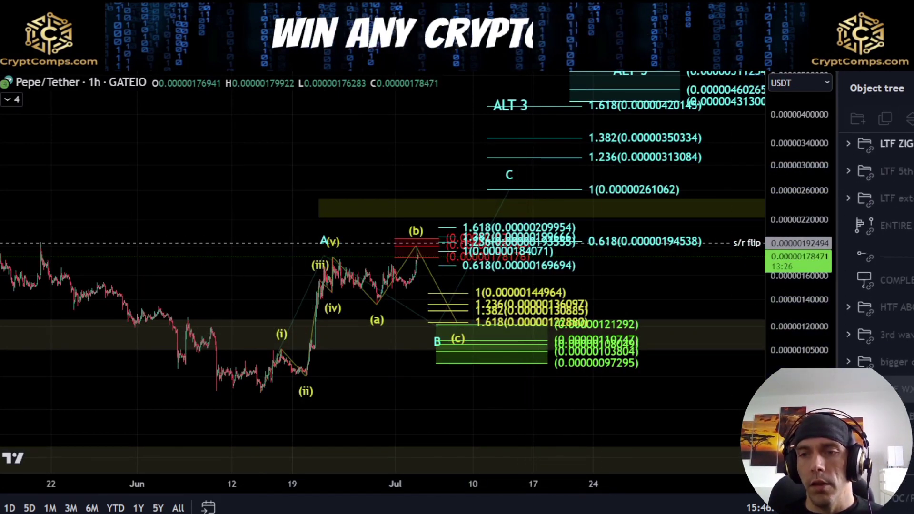
pyautogui.click(911, 389)
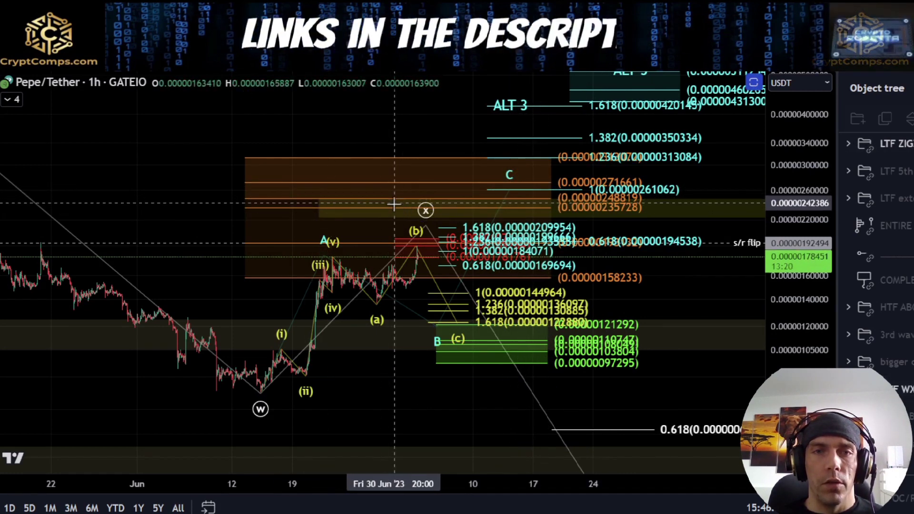
pyautogui.moveTo(816, 292); pyautogui.dragTo(823, 104)
pyautogui.moveTo(713, 131); pyautogui.dragTo(720, 193)
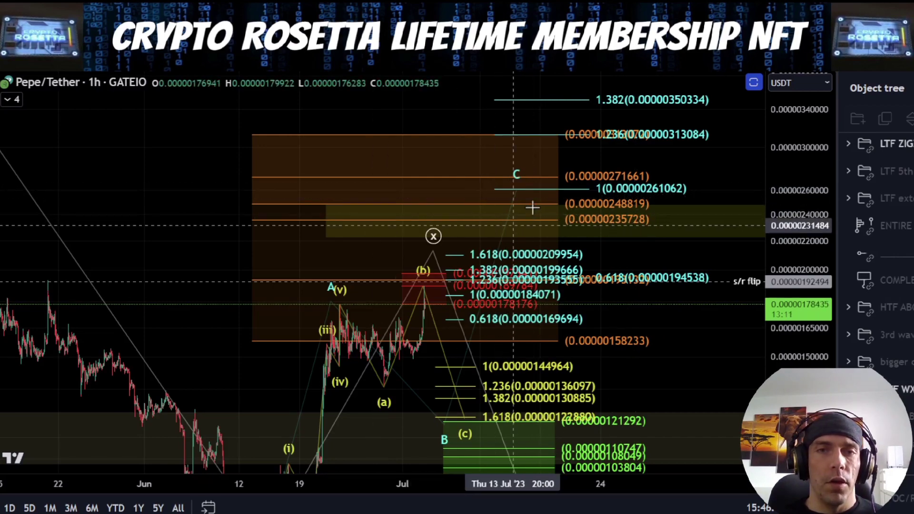
# Shift the larger ABC path's Fibonacci extension forward in time, clear of the orange zone's price levels.
pyautogui.moveTo(176, 198); pyautogui.dragTo(221, 205)
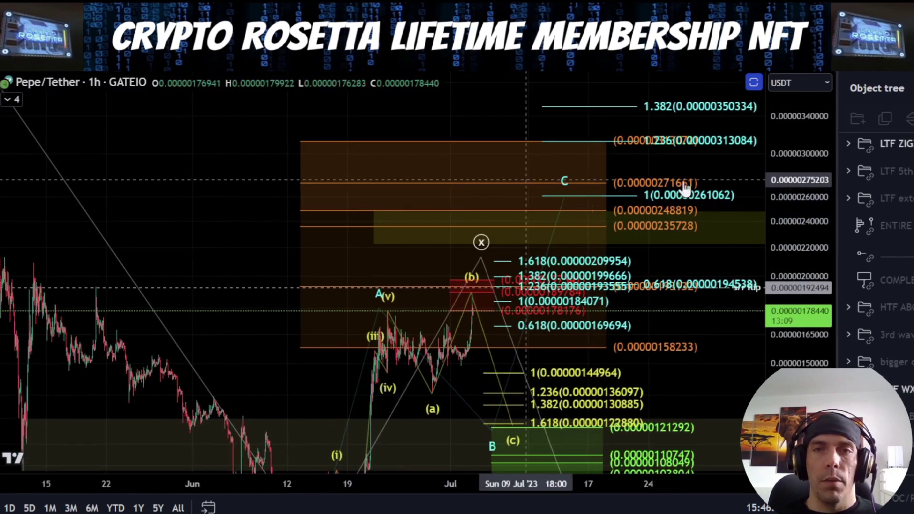
pyautogui.moveTo(710, 193); pyautogui.dragTo(675, 200)
pyautogui.moveTo(669, 167); pyautogui.dragTo(732, 167)
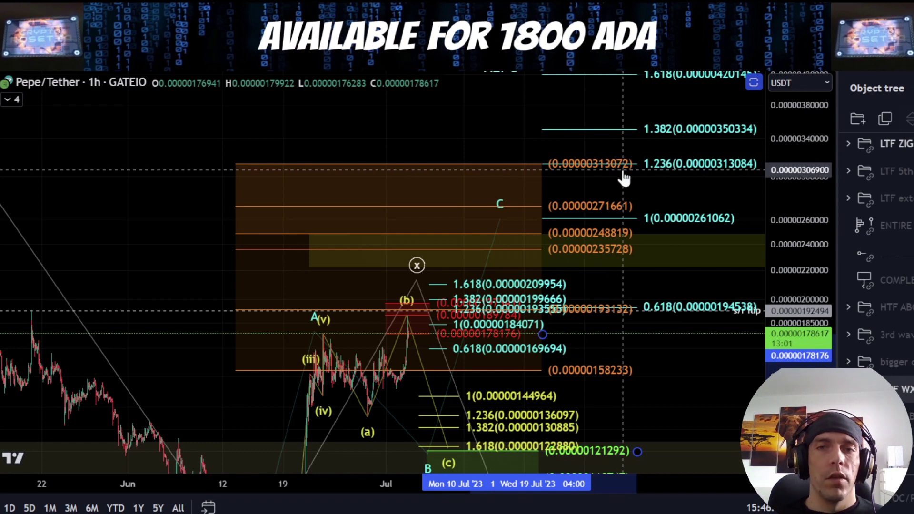
# Compare the orange zone's upper limit with the May price action, and hide the WXY wave count.
pyautogui.moveTo(332, 141)
pyautogui.mouseDown()
pyautogui.moveTo(592, 133)
pyautogui.moveTo(640, 141)
pyautogui.mouseUp()
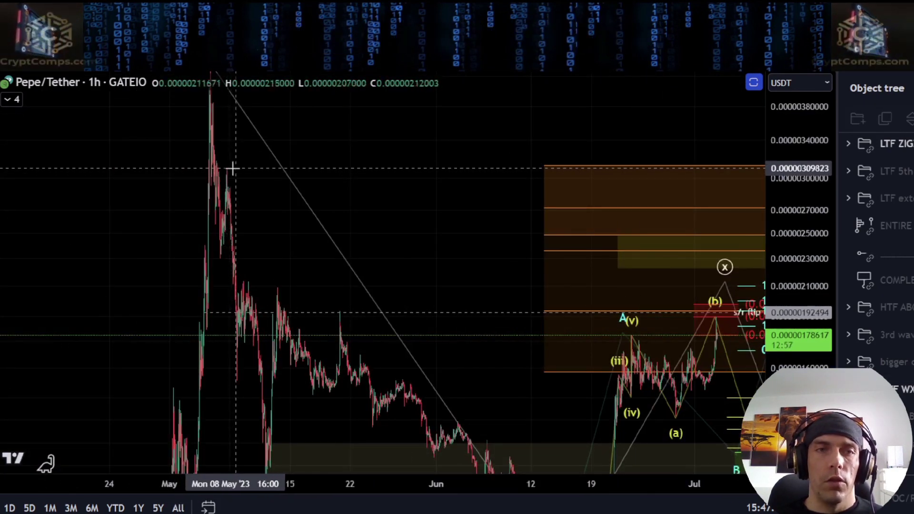
pyautogui.moveTo(594, 125); pyautogui.dragTo(363, 124)
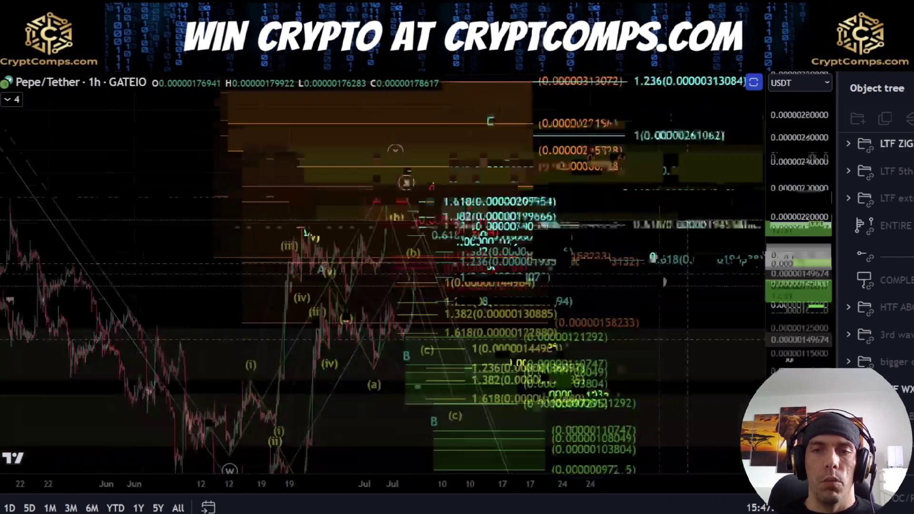
pyautogui.moveTo(660, 274); pyautogui.dragTo(652, 256)
pyautogui.click(911, 390)
pyautogui.scroll(3, 436, 310)
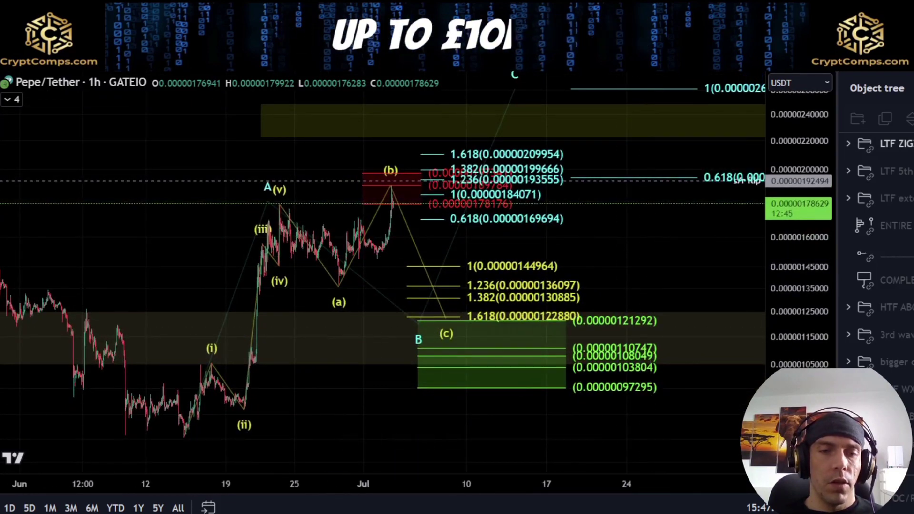
# Trace wave A and the first leg down with the Brush, delete the trace, and move point B lower inside the green support zone.
pyautogui.moveTo(183, 426)
pyautogui.mouseDown()
pyautogui.moveTo(245, 367)
pyautogui.moveTo(270, 199)
pyautogui.moveTo(333, 288)
pyautogui.mouseUp()
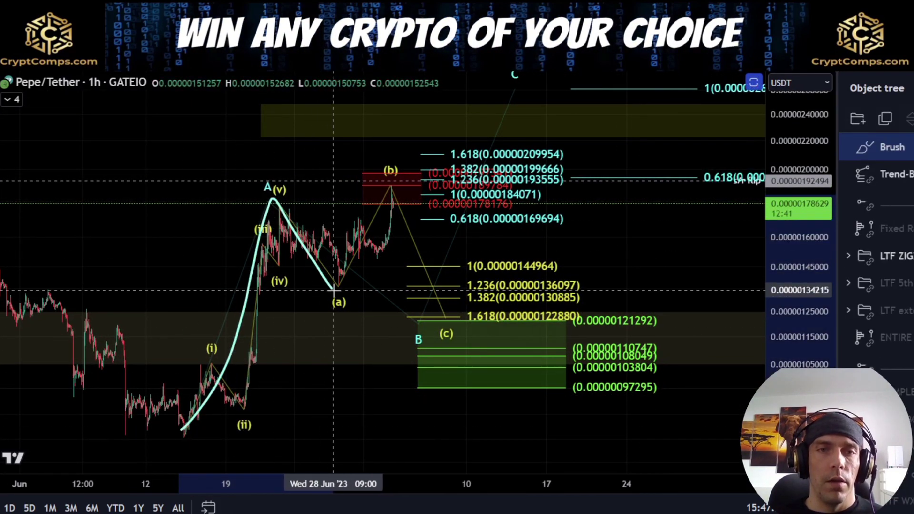
pyautogui.press('Delete')
pyautogui.click(417, 326)
pyautogui.moveTo(416, 325)
pyautogui.mouseDown()
pyautogui.moveTo(351, 284)
pyautogui.moveTo(424, 334)
pyautogui.mouseUp()
pyautogui.click(689, 290)
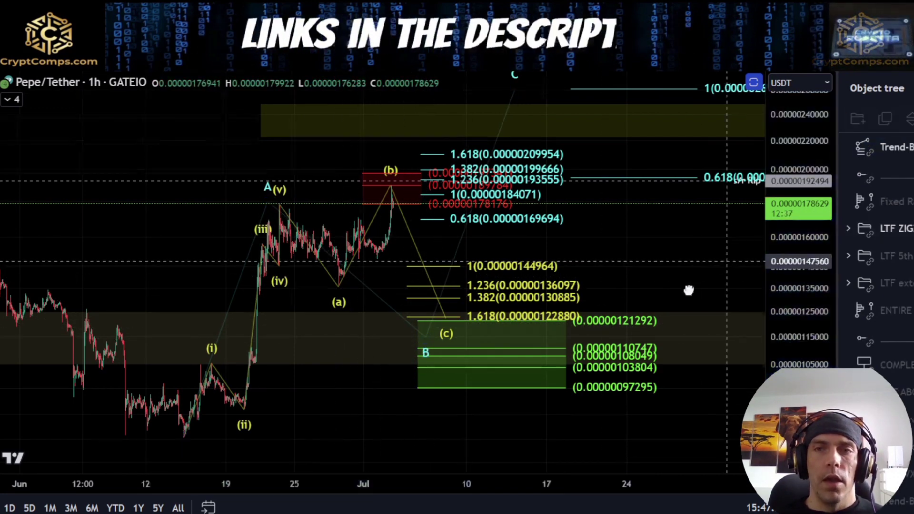
# Raise the larger ABC path's Fibonacci extension so its 1 level sits at 0.00000293320, and bring the C targets into view.
pyautogui.moveTo(690, 290); pyautogui.dragTo(577, 328)
pyautogui.moveTo(589, 365); pyautogui.dragTo(584, 324)
pyautogui.scroll(-2, 650, 294)
pyautogui.moveTo(698, 290); pyautogui.dragTo(647, 329)
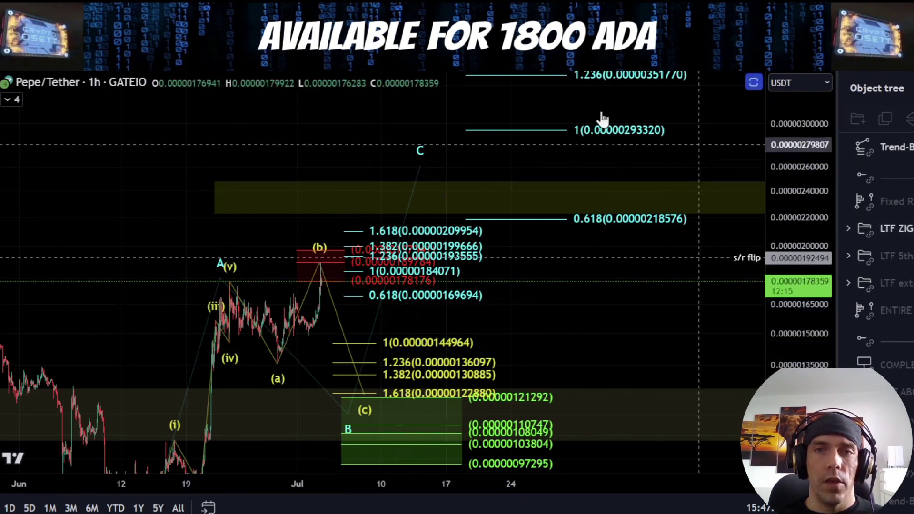
# Show the s/r flip level at 0.00000229845 and compare it and the olive resistance zone with the May price action.
pyautogui.scroll(-3, 881, 239)
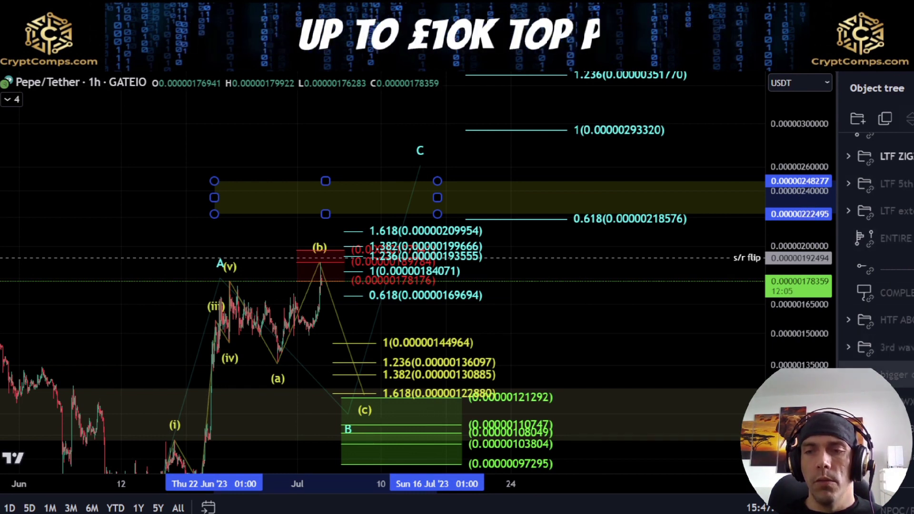
pyautogui.scroll(-5, 876, 248)
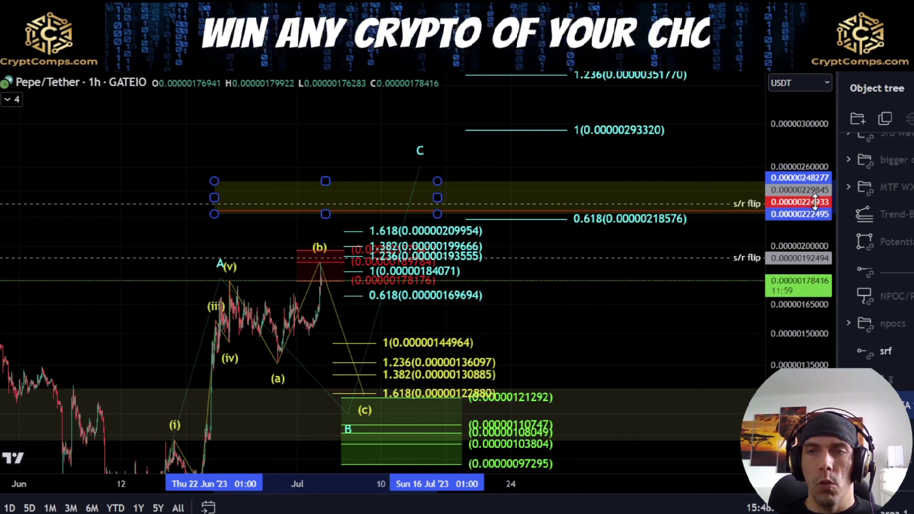
pyautogui.scroll(-1, 230, 235)
pyautogui.rightClick(180, 236)
pyautogui.moveTo(67, 222); pyautogui.dragTo(247, 227)
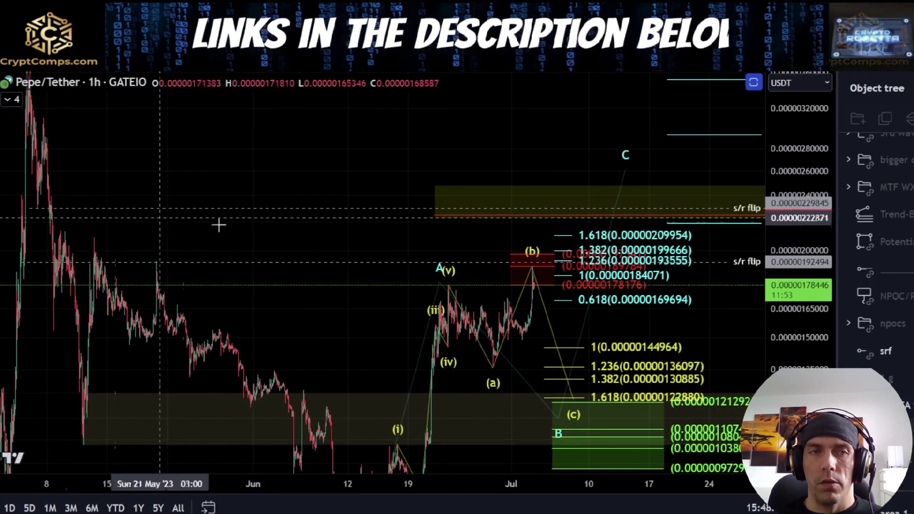
pyautogui.moveTo(466, 240); pyautogui.dragTo(301, 224)
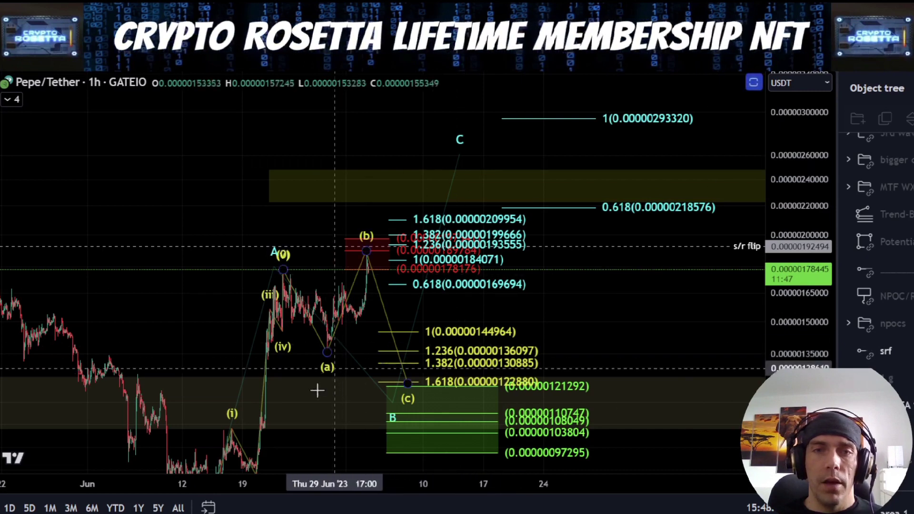
# Examine the smaller blue extension's levels around wave (b) against the red resistance zone.
pyautogui.scroll(1, 348, 393)
pyautogui.scroll(2, 348, 394)
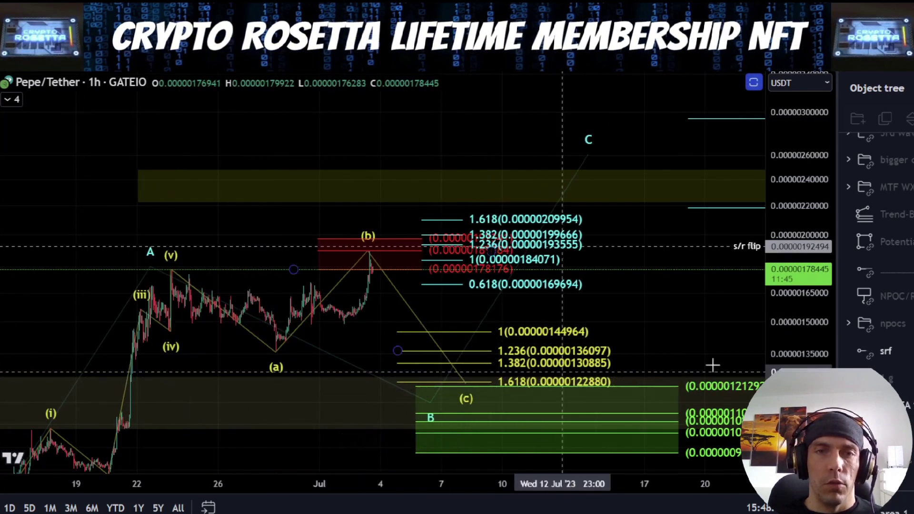
pyautogui.moveTo(811, 364); pyautogui.dragTo(811, 292)
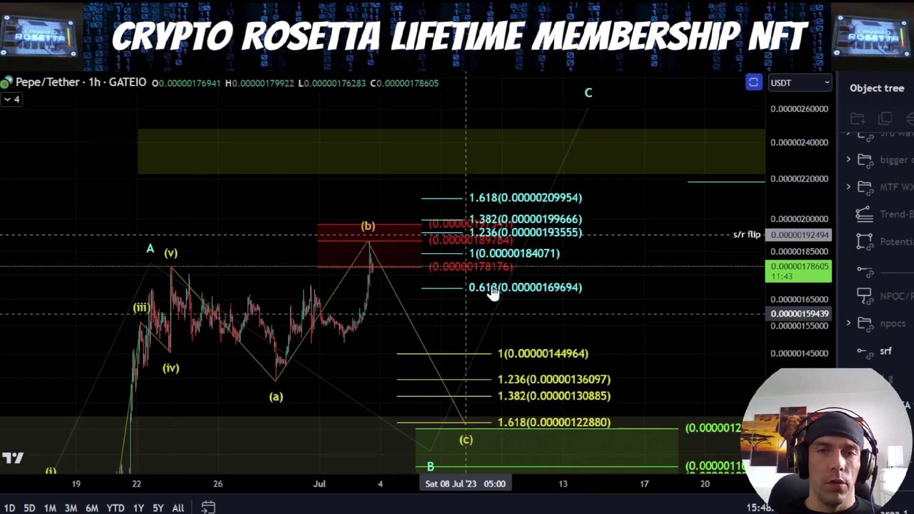
pyautogui.click(531, 293)
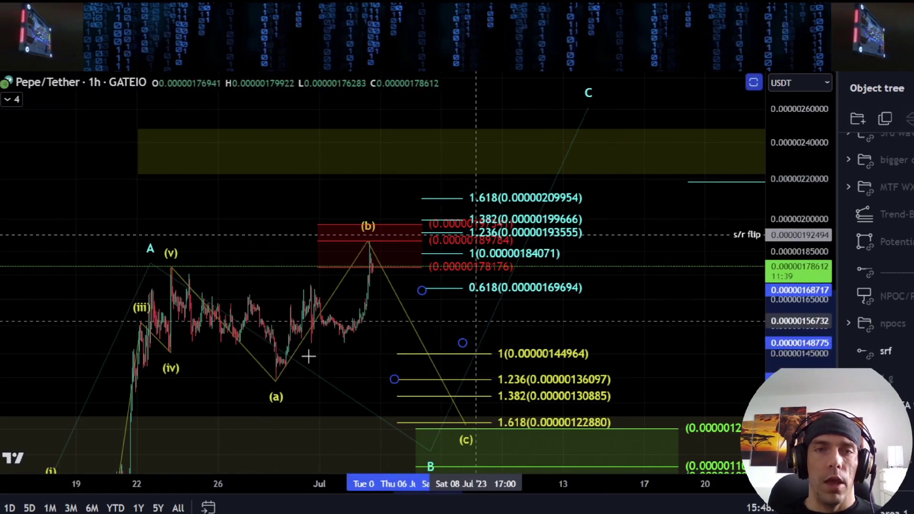
pyautogui.scroll(3, 306, 353)
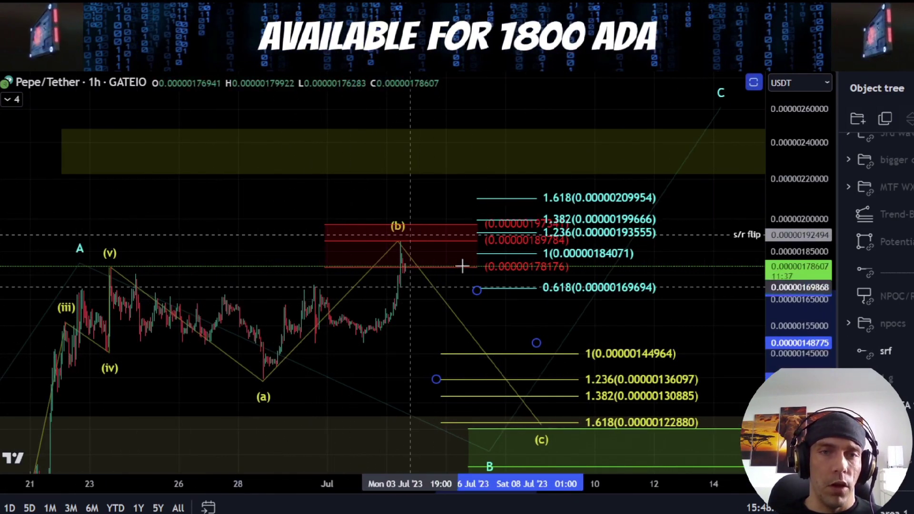
pyautogui.scroll(-2, 453, 260)
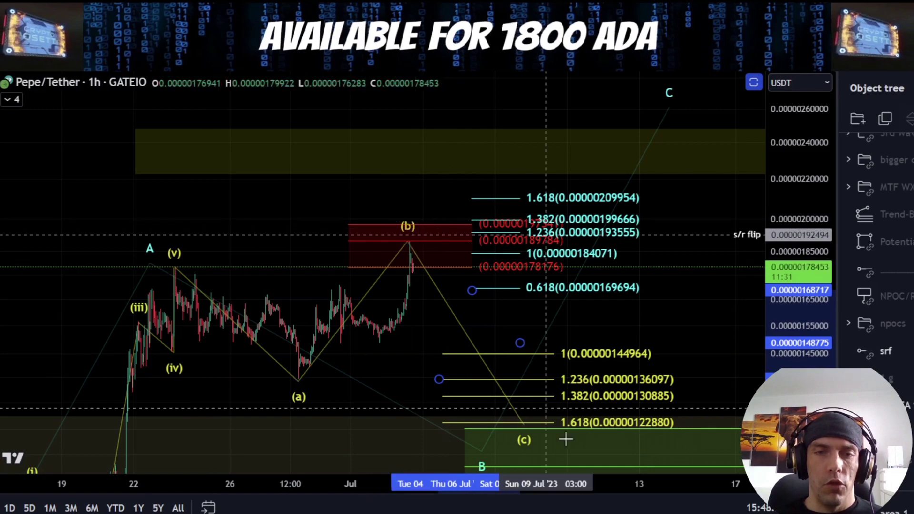
# Compare the yellow wave (c) targets with the green support zone's levels down to 0.00000097295.
pyautogui.moveTo(664, 330); pyautogui.dragTo(644, 310)
pyautogui.scroll(-3, 524, 299)
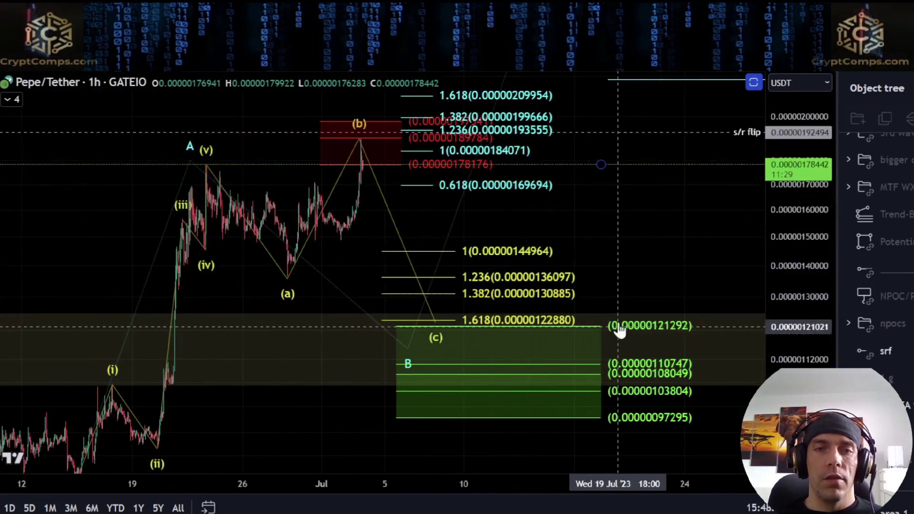
pyautogui.moveTo(623, 251); pyautogui.dragTo(606, 195)
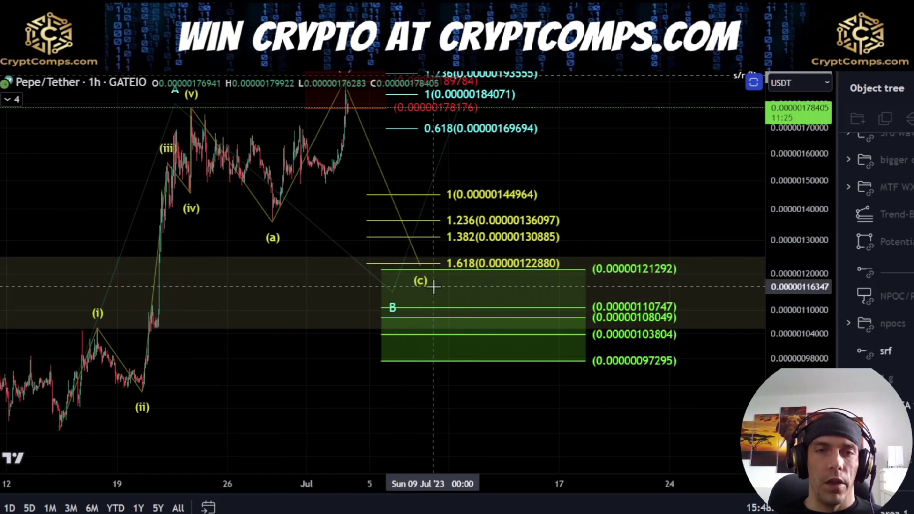
pyautogui.scroll(-3, 448, 338)
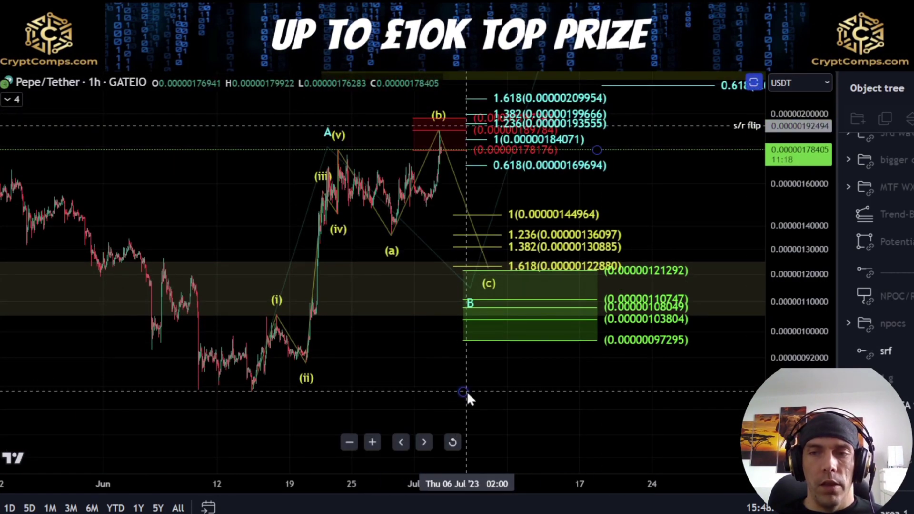
pyautogui.moveTo(549, 383); pyautogui.dragTo(524, 419)
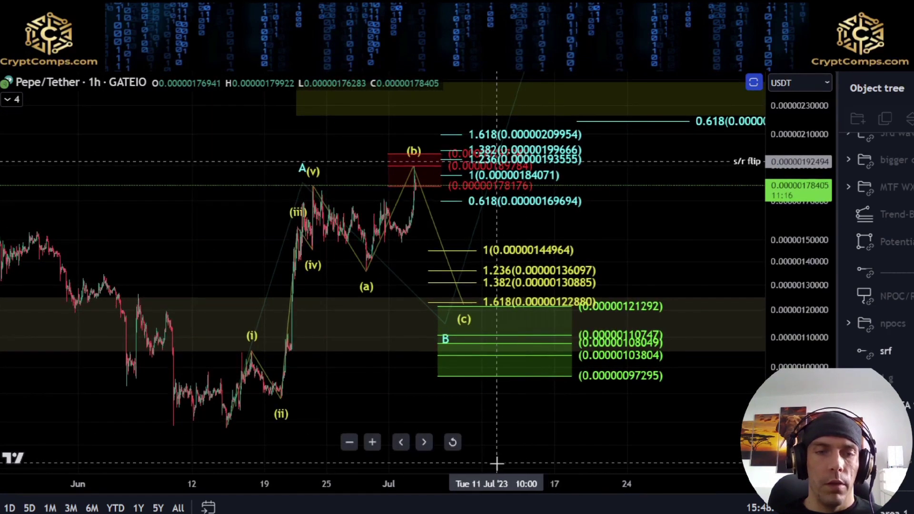
# Trace the June rally and the (a)-(b)-(c) decline into the green zone with the Brush, and remove the traces.
pyautogui.moveTo(239, 427)
pyautogui.mouseDown()
pyautogui.moveTo(278, 383)
pyautogui.moveTo(290, 209)
pyautogui.moveTo(282, 197)
pyautogui.moveTo(306, 185)
pyautogui.moveTo(361, 257)
pyautogui.mouseUp()
pyautogui.press('Delete')
pyautogui.press('Delete')
pyautogui.moveTo(311, 183)
pyautogui.mouseDown()
pyautogui.moveTo(379, 285)
pyautogui.moveTo(423, 168)
pyautogui.moveTo(498, 324)
pyautogui.mouseUp()
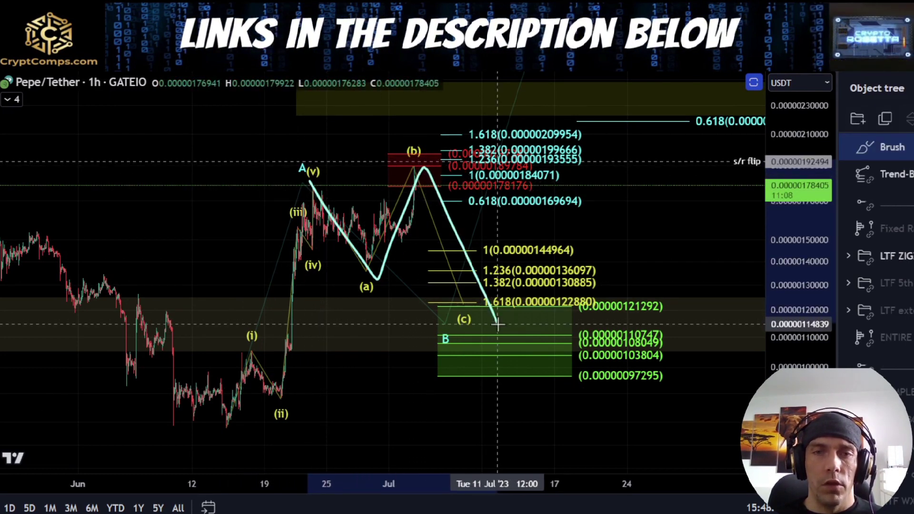
pyautogui.moveTo(497, 324)
pyautogui.mouseDown()
pyautogui.moveTo(613, 194)
pyautogui.moveTo(710, 429)
pyautogui.moveTo(724, 486)
pyautogui.mouseUp()
pyautogui.hotkey('ctrl', 'z')
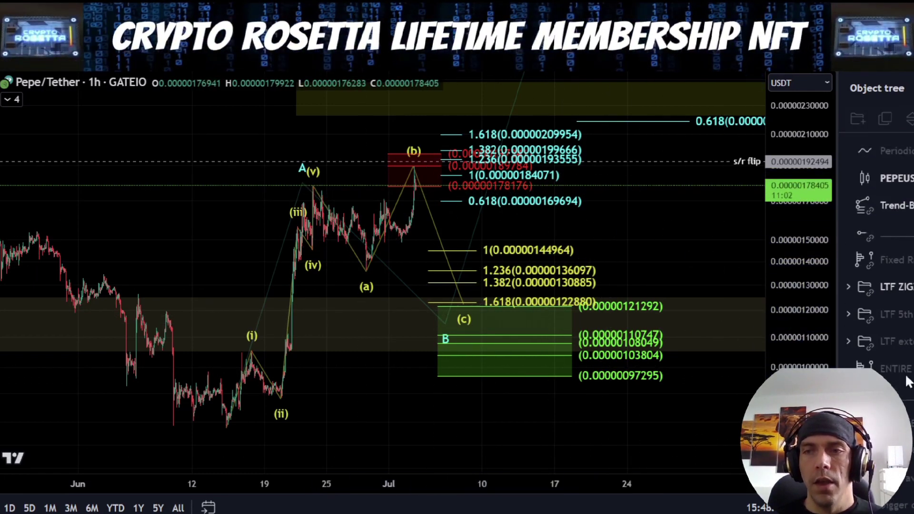
# Hide the LTF zigzag count and delete the remaining blue trend-based Fibonacci extension.
pyautogui.click(913, 287)
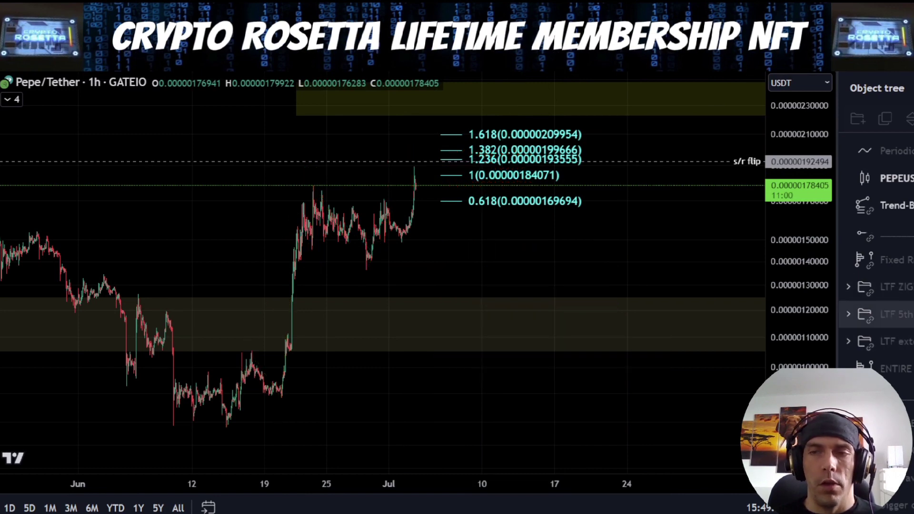
pyautogui.click(556, 201)
pyautogui.press('Delete')
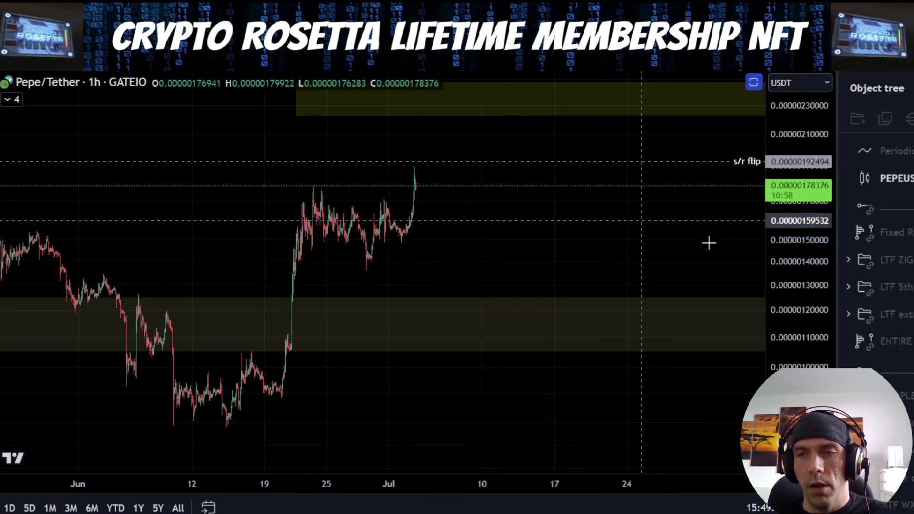
# Show the LTF 5th wave count and inspect its (i) to (v) path from the June low.
pyautogui.scroll(-4, 876, 247)
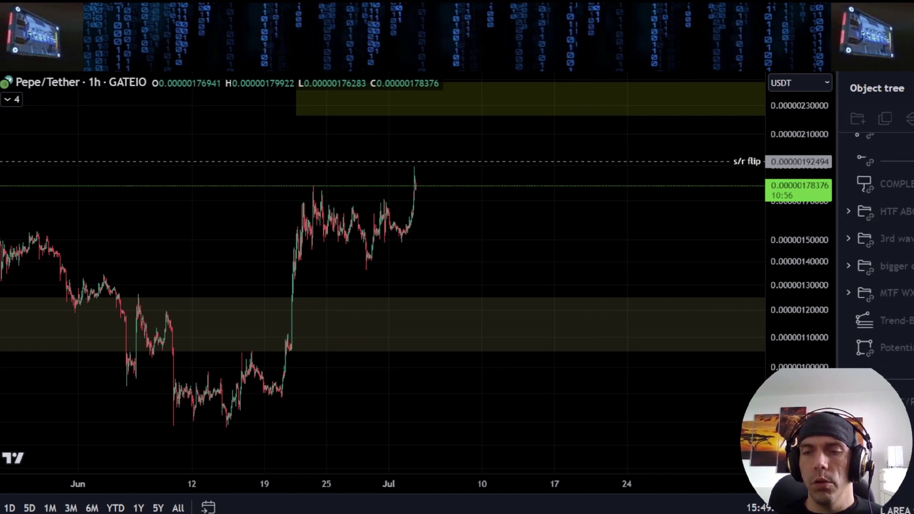
pyautogui.moveTo(554, 255); pyautogui.dragTo(608, 282)
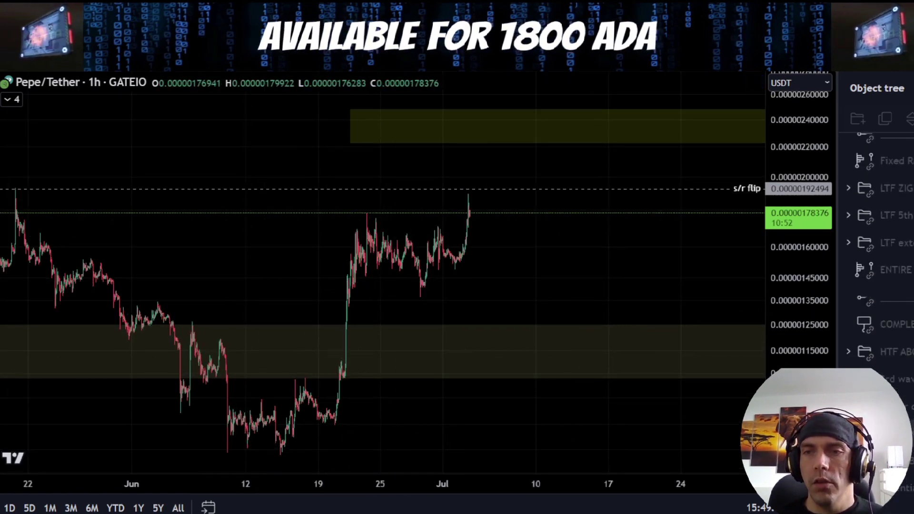
pyautogui.click(910, 287)
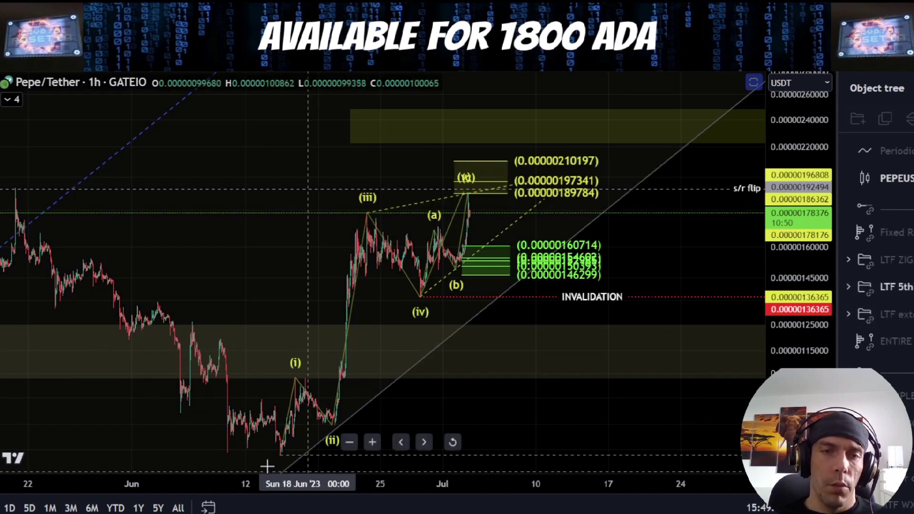
pyautogui.click(332, 423)
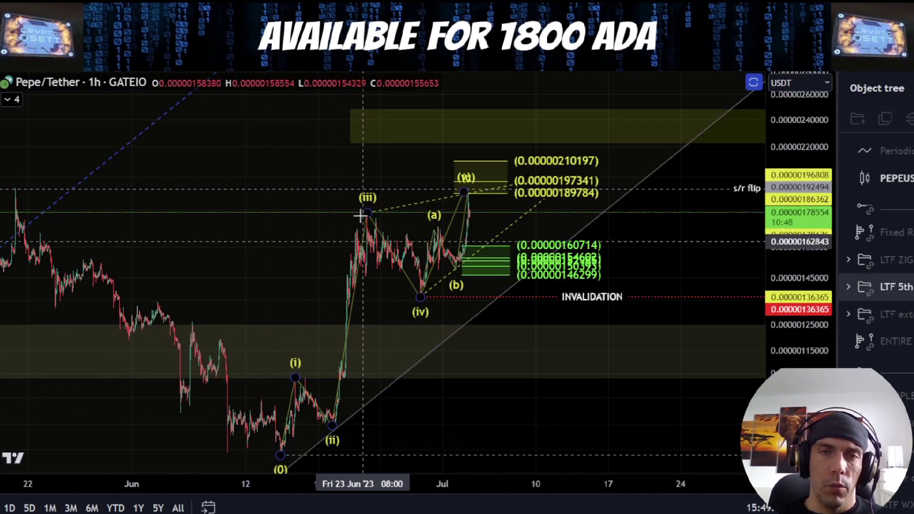
pyautogui.click(406, 361)
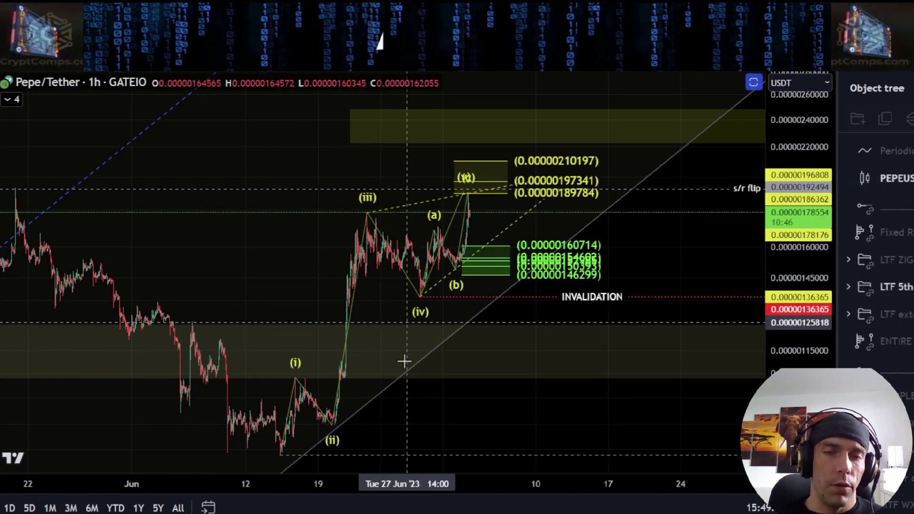
# Trace the rise from (iv) and a pullback from (c) to 0.00000160714 with the Brush, and remove the traces.
pyautogui.scroll(6, 483, 373)
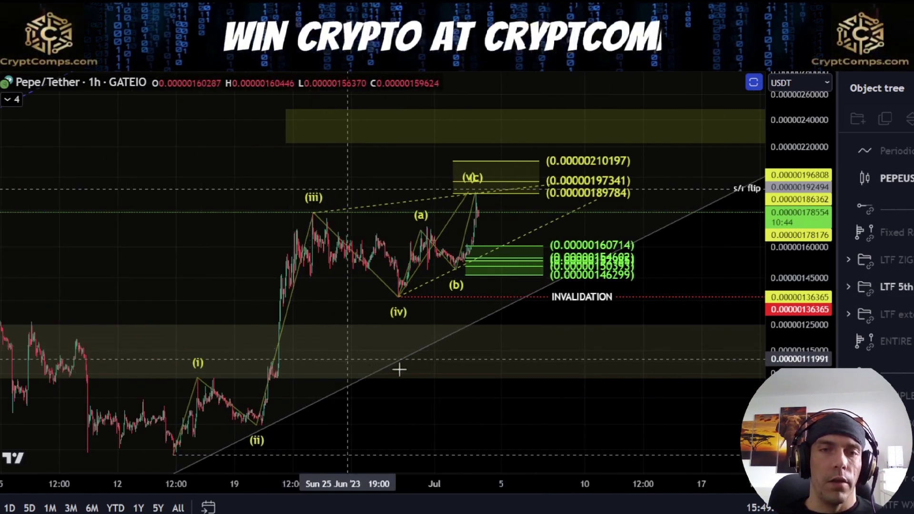
pyautogui.moveTo(803, 364); pyautogui.dragTo(770, 198)
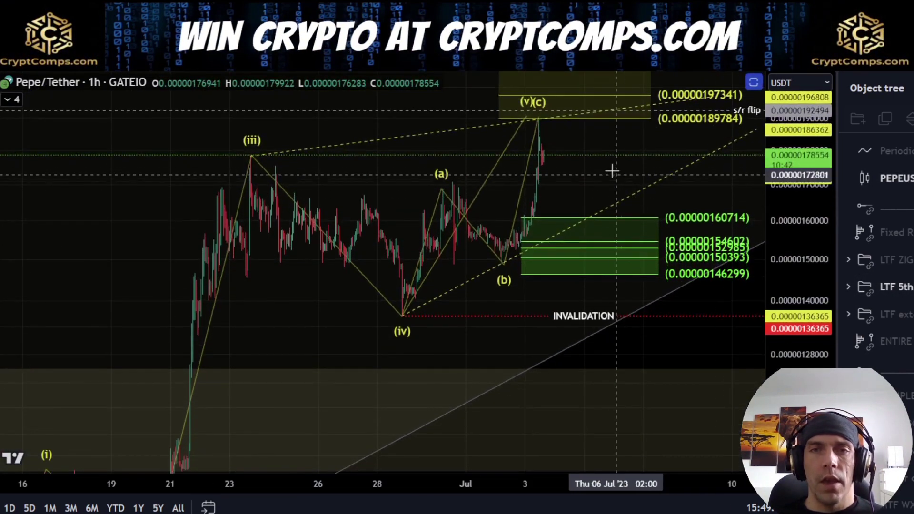
pyautogui.moveTo(604, 174); pyautogui.dragTo(464, 271)
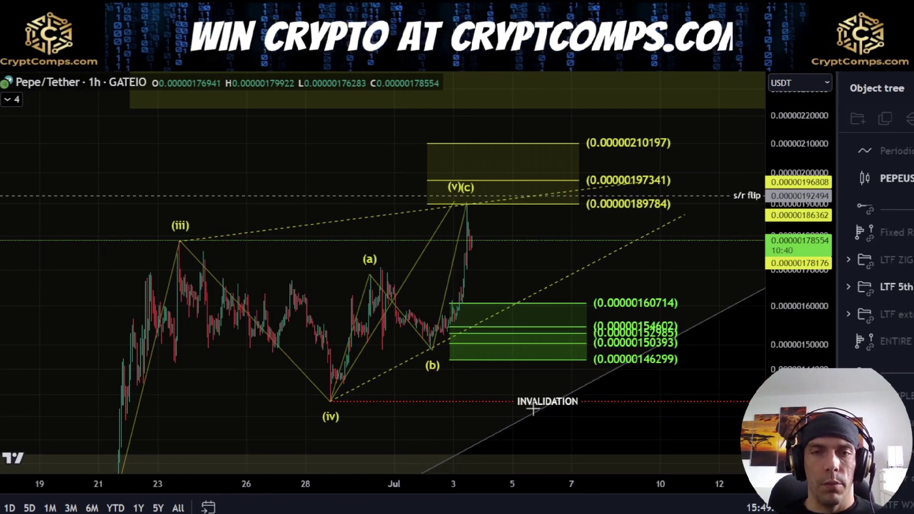
pyautogui.scroll(2, 548, 395)
pyautogui.moveTo(261, 402)
pyautogui.mouseDown()
pyautogui.moveTo(317, 265)
pyautogui.moveTo(395, 344)
pyautogui.moveTo(440, 200)
pyautogui.moveTo(450, 243)
pyautogui.moveTo(465, 247)
pyautogui.mouseUp()
pyautogui.press('Delete')
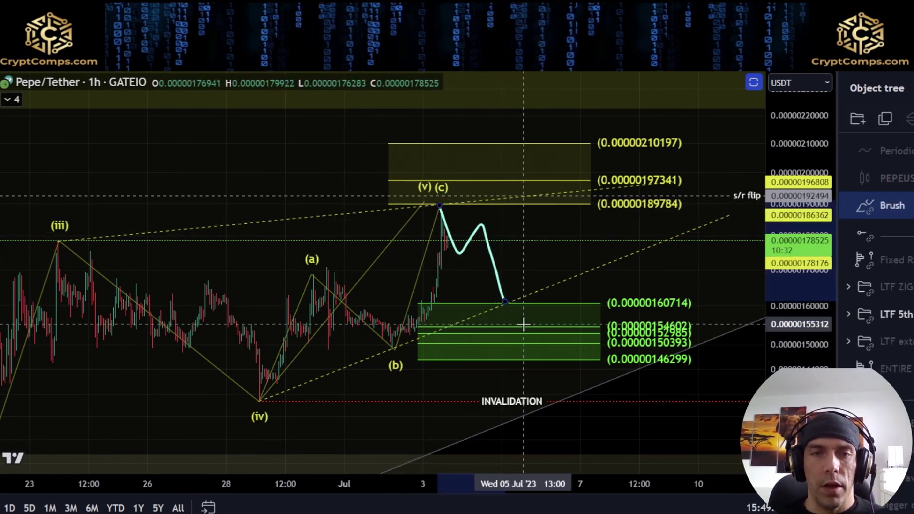
pyautogui.hotkey('ctrl', 'z')
# Trace the lower dashed trendline from (b) with the Brush, mark beside the support zone, and undo the strokes.
pyautogui.moveTo(384, 349); pyautogui.dragTo(540, 283)
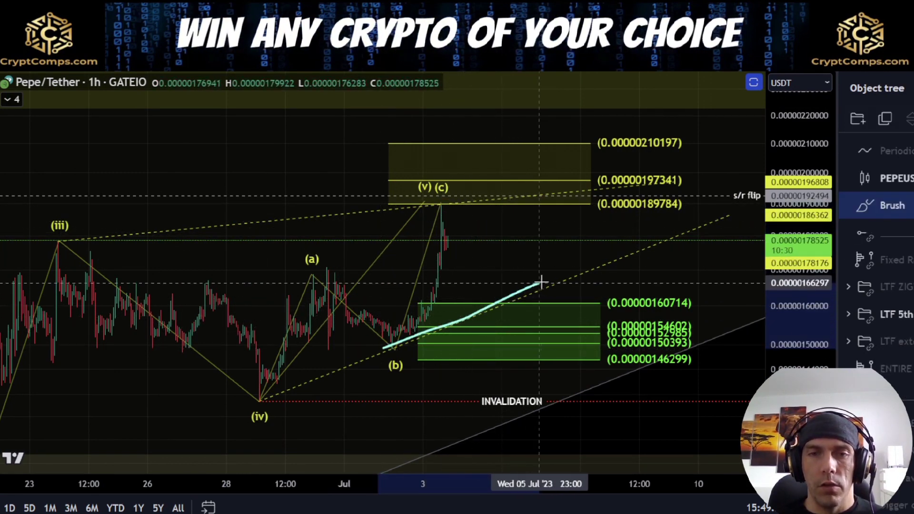
pyautogui.hotkey('ctrl', 'z')
pyautogui.moveTo(712, 291)
pyautogui.mouseDown()
pyautogui.moveTo(580, 307)
pyautogui.moveTo(710, 301)
pyautogui.moveTo(706, 288)
pyautogui.mouseUp()
pyautogui.hotkey('ctrl', 'z')
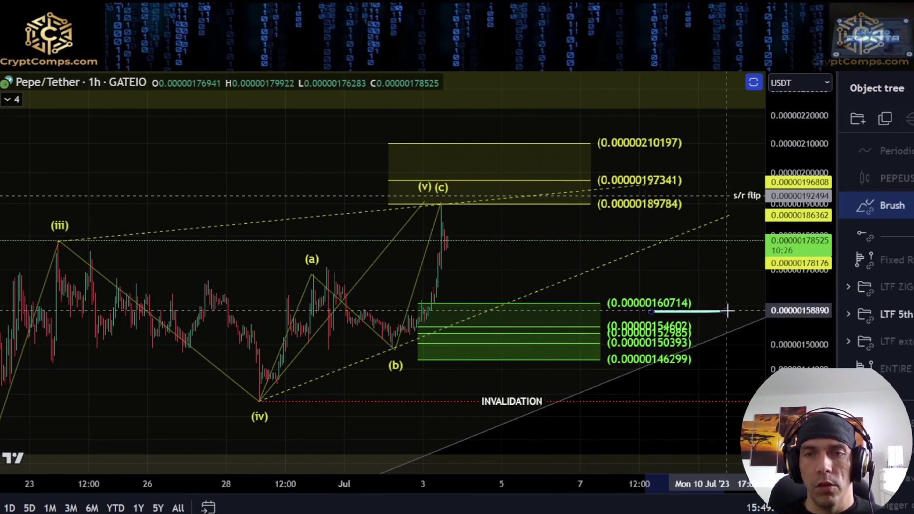
pyautogui.hotkey('ctrl', 'z')
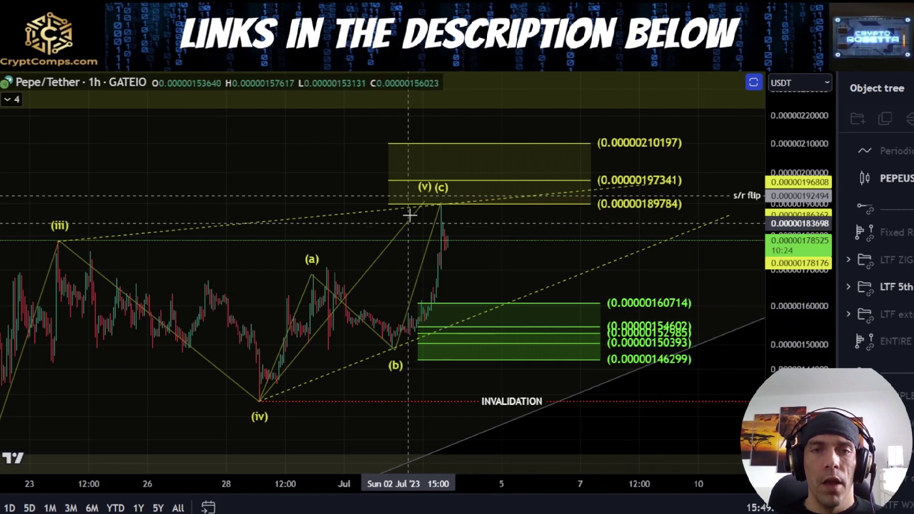
# Brush a three-wave decline from (c) to 0.00000146299 and inspect the green support zone above the invalidation line.
pyautogui.moveTo(440, 205); pyautogui.dragTo(454, 276)
pyautogui.moveTo(523, 310); pyautogui.dragTo(541, 361)
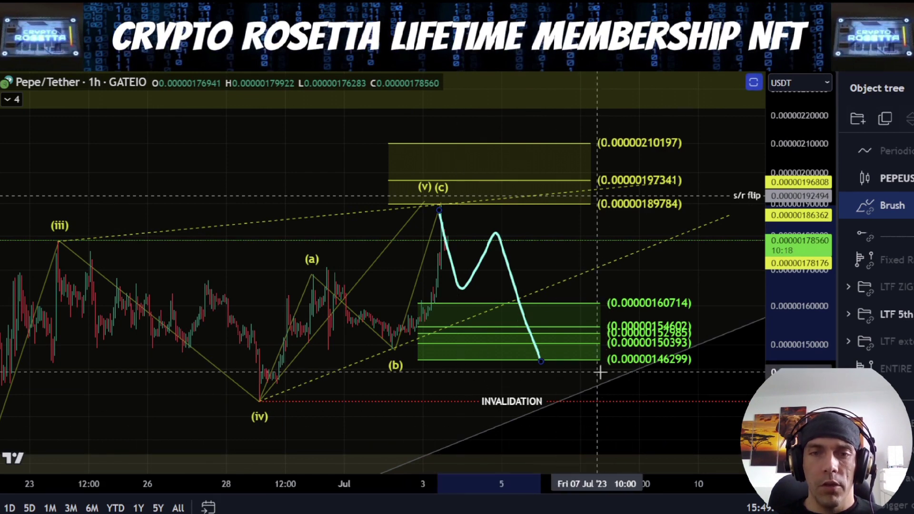
pyautogui.moveTo(810, 372); pyautogui.dragTo(807, 222)
pyautogui.moveTo(713, 363); pyautogui.dragTo(678, 252)
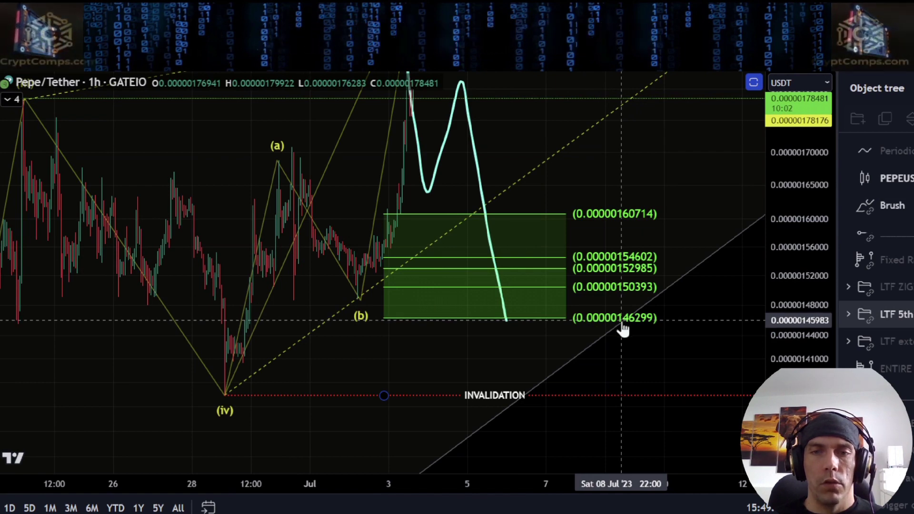
pyautogui.scroll(-3, 649, 327)
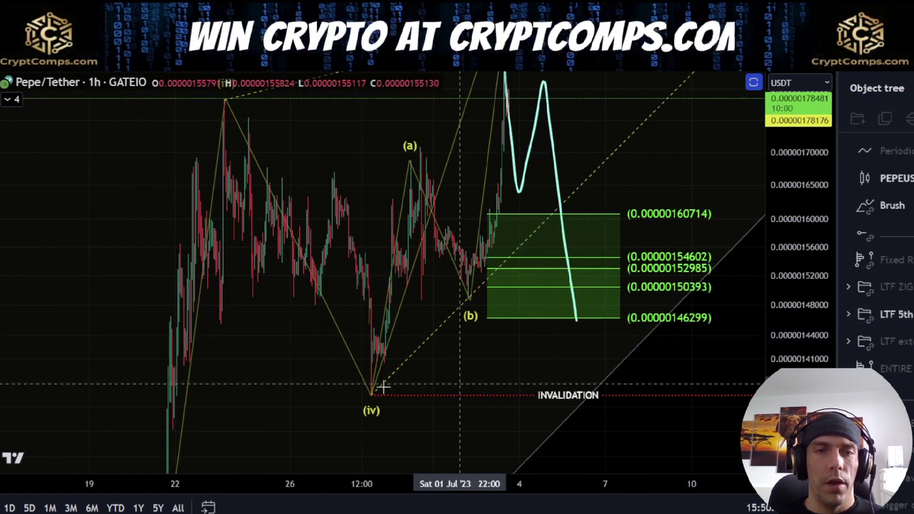
# Review the support zone and invalidation line, and delete the brushed three-wave decline from (c).
pyautogui.moveTo(209, 323); pyautogui.dragTo(223, 310)
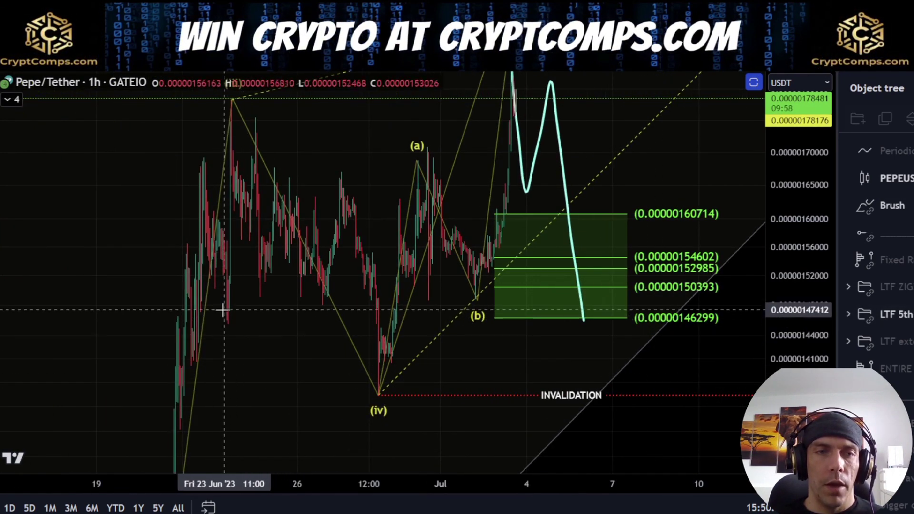
pyautogui.moveTo(663, 364); pyautogui.dragTo(607, 381)
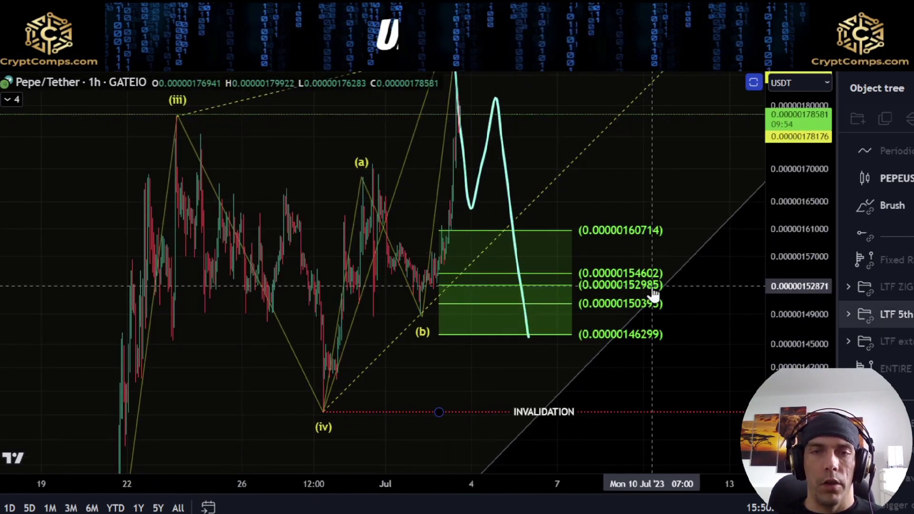
pyautogui.moveTo(677, 305); pyautogui.dragTo(585, 330)
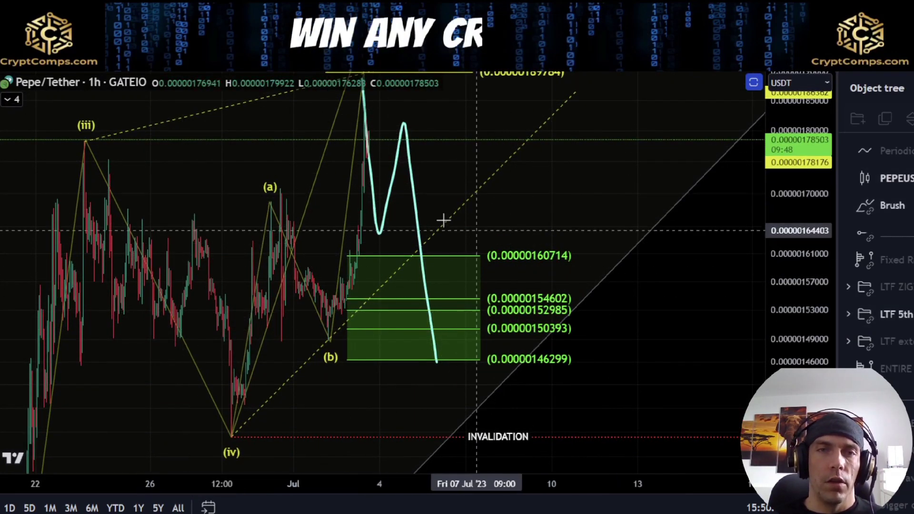
pyautogui.click(407, 191)
pyautogui.press('Delete')
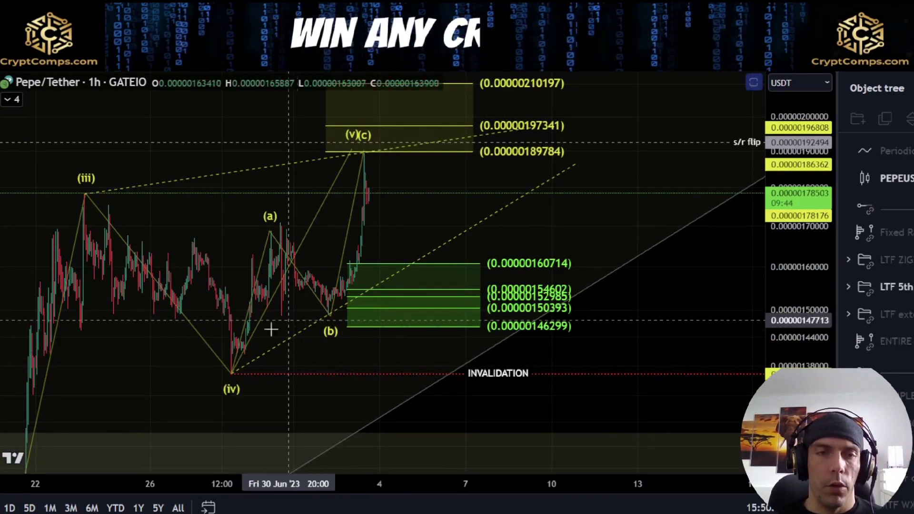
# Brush a path from (iv) up to (c), down into the green support zone and back above the s/r flip line, and delete it.
pyautogui.moveTo(234, 370)
pyautogui.mouseDown()
pyautogui.moveTo(340, 312)
pyautogui.moveTo(365, 153)
pyautogui.moveTo(467, 248)
pyautogui.mouseUp()
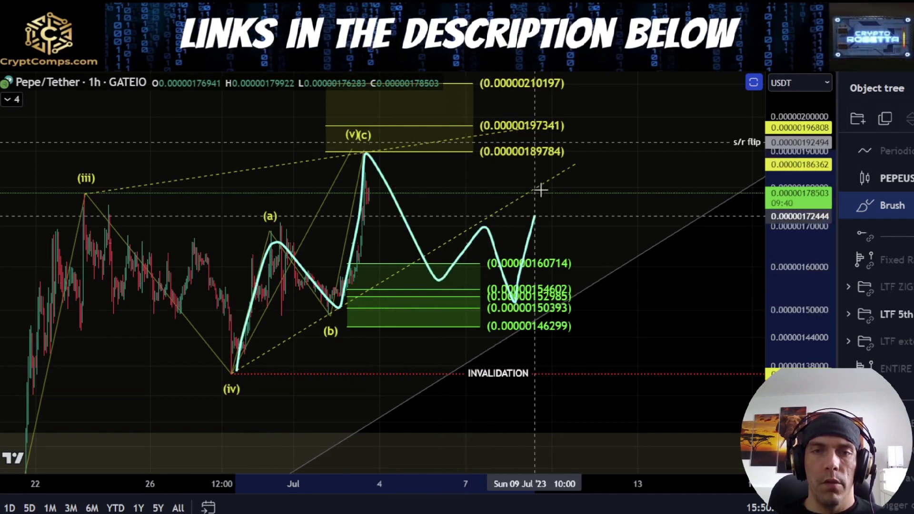
pyautogui.moveTo(632, 245); pyautogui.dragTo(669, 121)
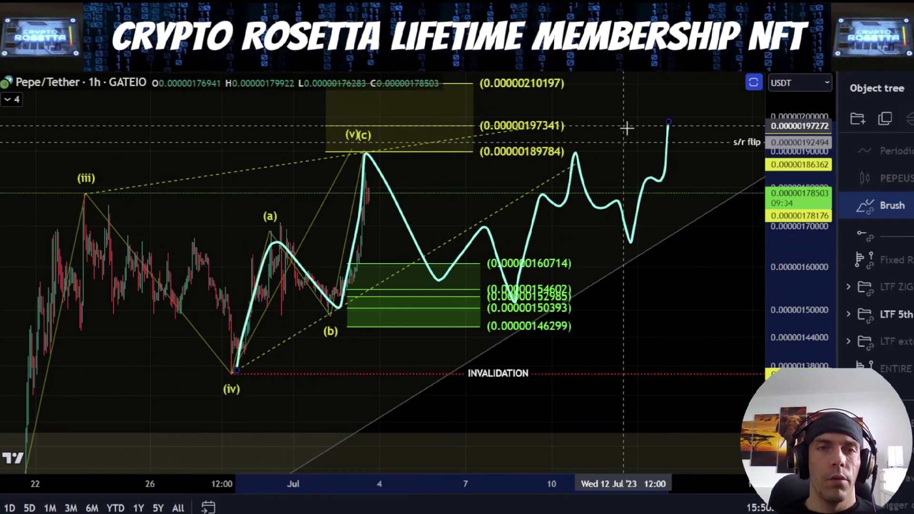
pyautogui.press('Delete')
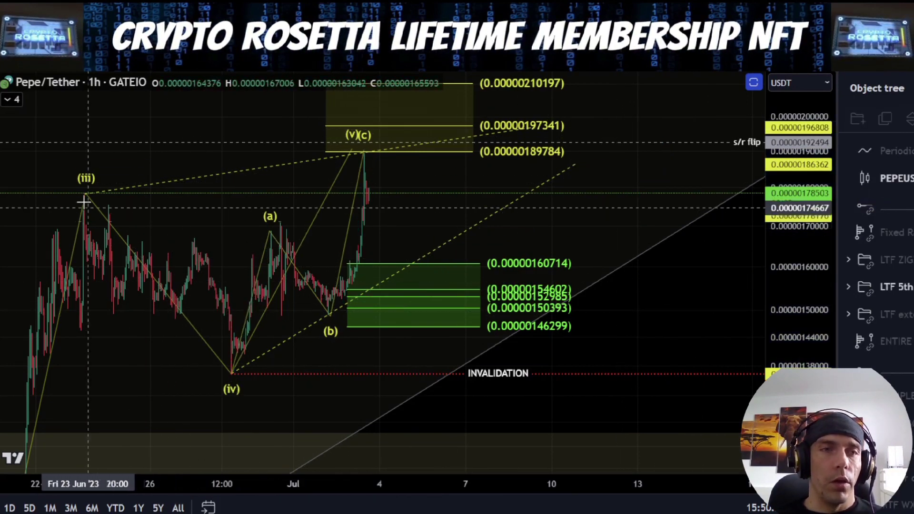
# Mark the rise from (iv) towards (b) and the area just below (c) with the Brush, and delete both strokes.
pyautogui.moveTo(230, 370)
pyautogui.mouseDown()
pyautogui.moveTo(245, 251)
pyautogui.moveTo(339, 320)
pyautogui.mouseUp()
pyautogui.press('Delete')
pyautogui.moveTo(329, 190); pyautogui.dragTo(400, 180)
pyautogui.press('Delete')
pyautogui.moveTo(450, 224)
pyautogui.mouseDown()
pyautogui.moveTo(525, 246)
pyautogui.moveTo(532, 277)
pyautogui.mouseUp()
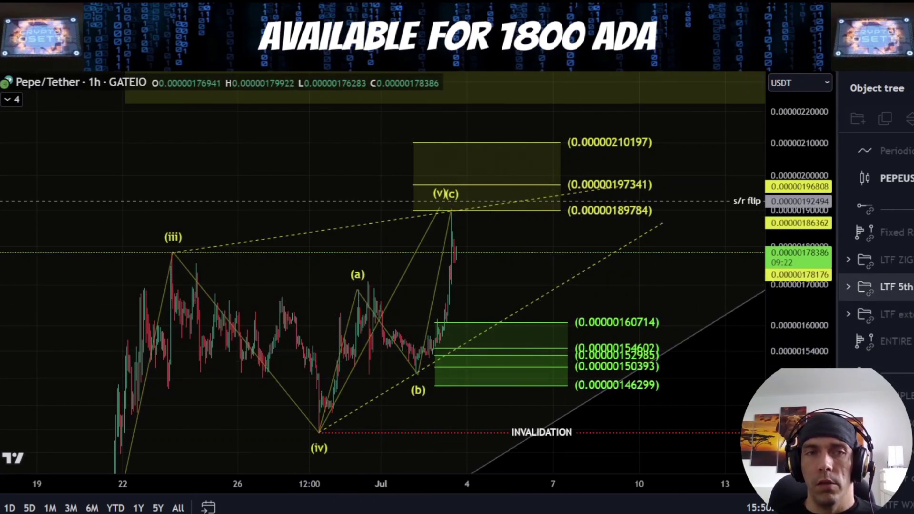
# Hide the LTF 5th wave count and show the next LTF count, with waves i to v from the late-June low.
pyautogui.click(911, 286)
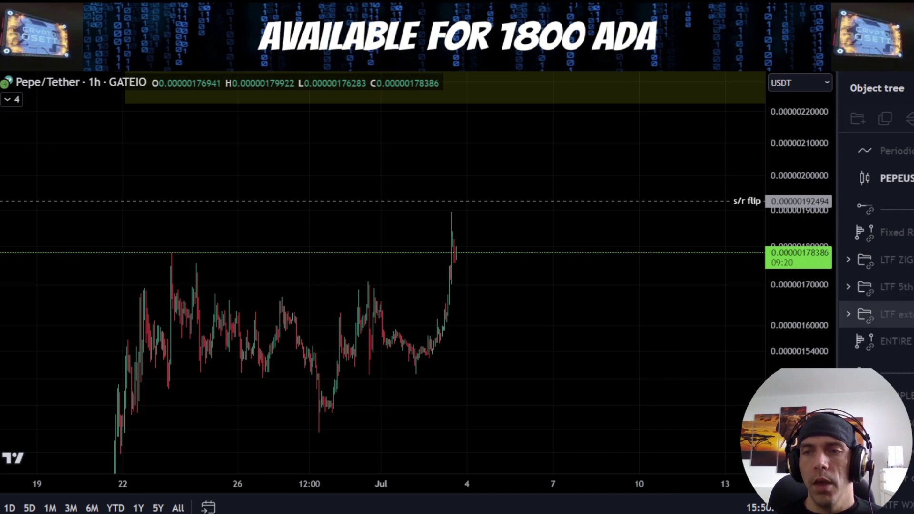
pyautogui.click(912, 314)
pyautogui.scroll(5, 486, 372)
pyautogui.scroll(3, 487, 371)
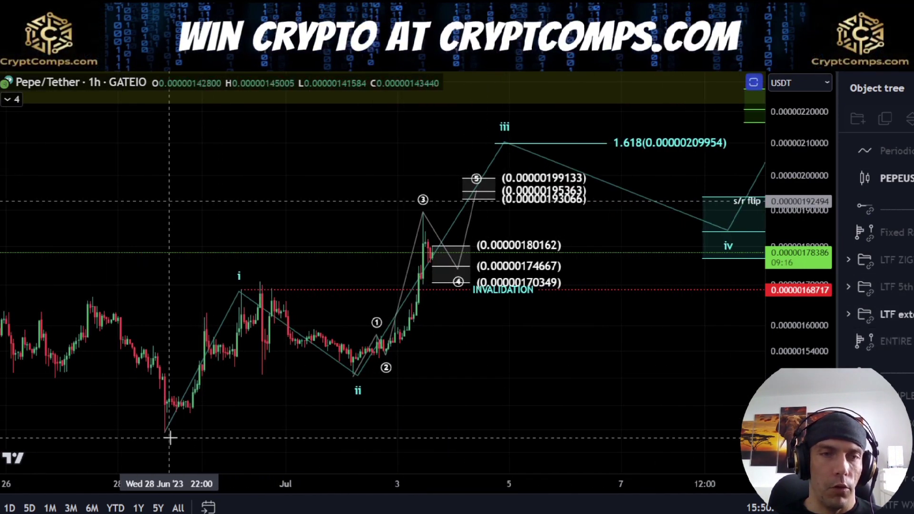
# Trace waves i and ii and the subwaves from ii past circled 3 with the Brush, and delete the subwave trace.
pyautogui.moveTo(169, 434); pyautogui.dragTo(235, 289)
pyautogui.moveTo(353, 381)
pyautogui.mouseDown()
pyautogui.moveTo(443, 243)
pyautogui.moveTo(452, 253)
pyautogui.mouseUp()
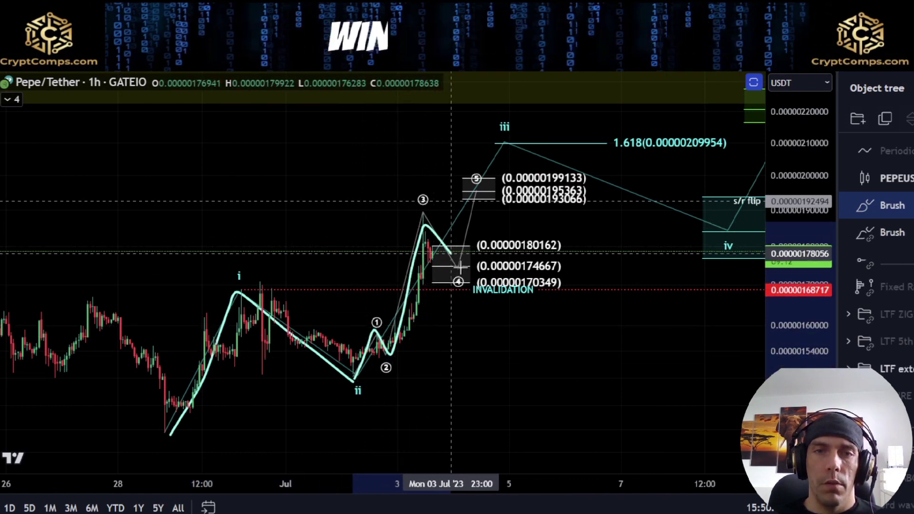
pyautogui.press('Delete')
# Brush two alternative subwave paths rising from wave ii and circled 1 towards circled 3, and delete each.
pyautogui.scroll(4, 408, 367)
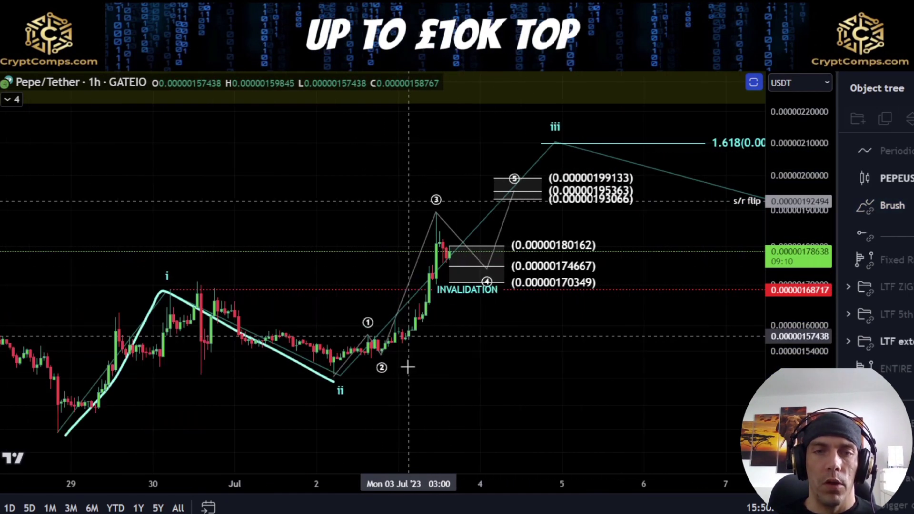
pyautogui.scroll(4, 555, 381)
pyautogui.moveTo(800, 388); pyautogui.dragTo(797, 256)
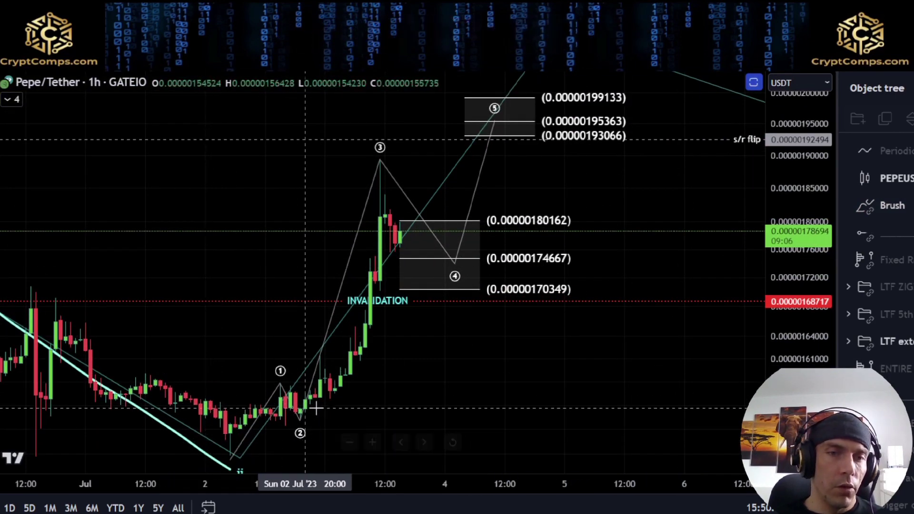
pyautogui.moveTo(234, 455)
pyautogui.mouseDown()
pyautogui.moveTo(271, 388)
pyautogui.moveTo(300, 423)
pyautogui.mouseUp()
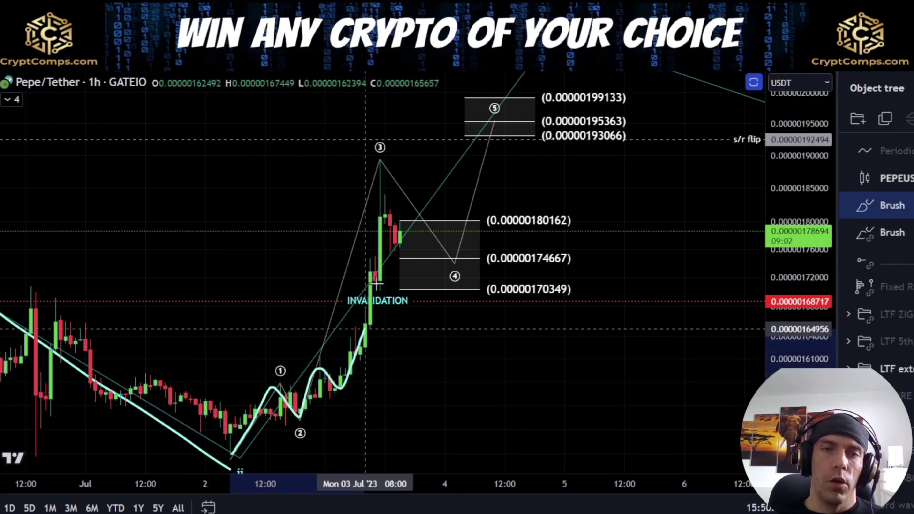
pyautogui.press('Delete')
pyautogui.moveTo(286, 411)
pyautogui.mouseDown()
pyautogui.moveTo(304, 366)
pyautogui.moveTo(360, 331)
pyautogui.moveTo(369, 362)
pyautogui.moveTo(385, 181)
pyautogui.mouseUp()
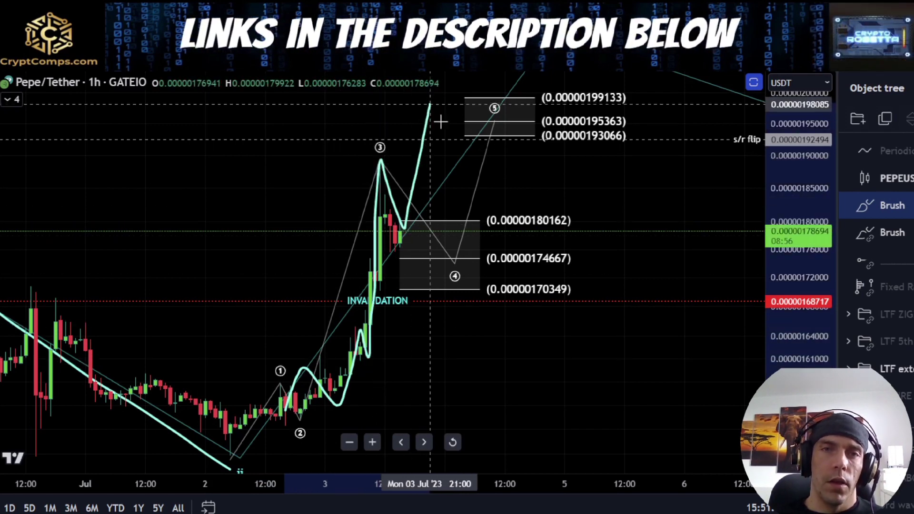
pyautogui.press('Delete')
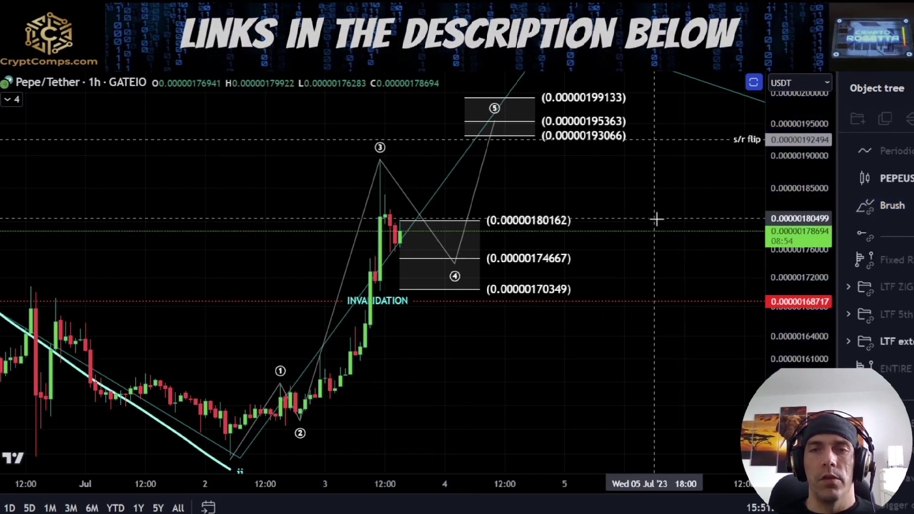
# Brush a shallow pullback from circled 3, a rise to about 0.00000193066, a dip and a further rally, and delete the stroke.
pyautogui.moveTo(675, 240); pyautogui.dragTo(665, 350)
pyautogui.moveTo(627, 268); pyautogui.dragTo(639, 168)
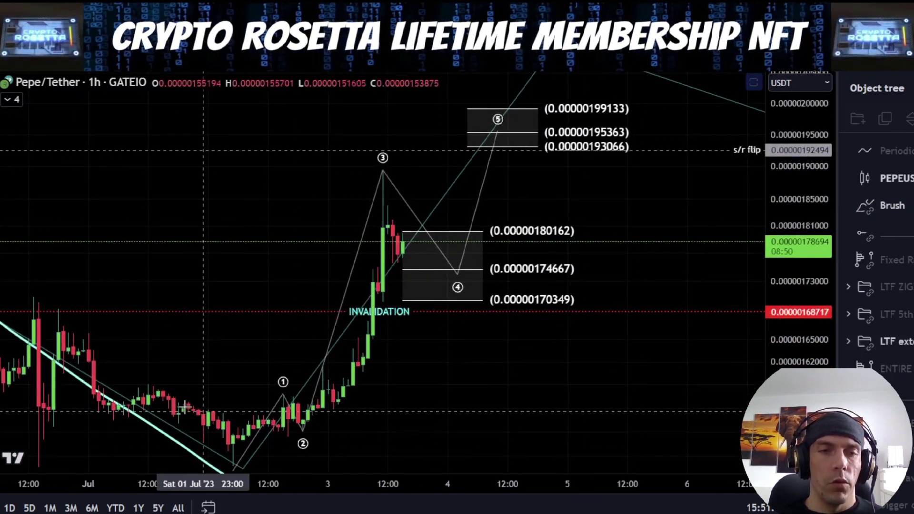
pyautogui.moveTo(369, 261)
pyautogui.mouseDown()
pyautogui.moveTo(455, 254)
pyautogui.moveTo(444, 258)
pyautogui.mouseUp()
pyautogui.hotkey('ctrl', 'z')
pyautogui.moveTo(374, 173)
pyautogui.mouseDown()
pyautogui.moveTo(388, 229)
pyautogui.moveTo(444, 163)
pyautogui.mouseUp()
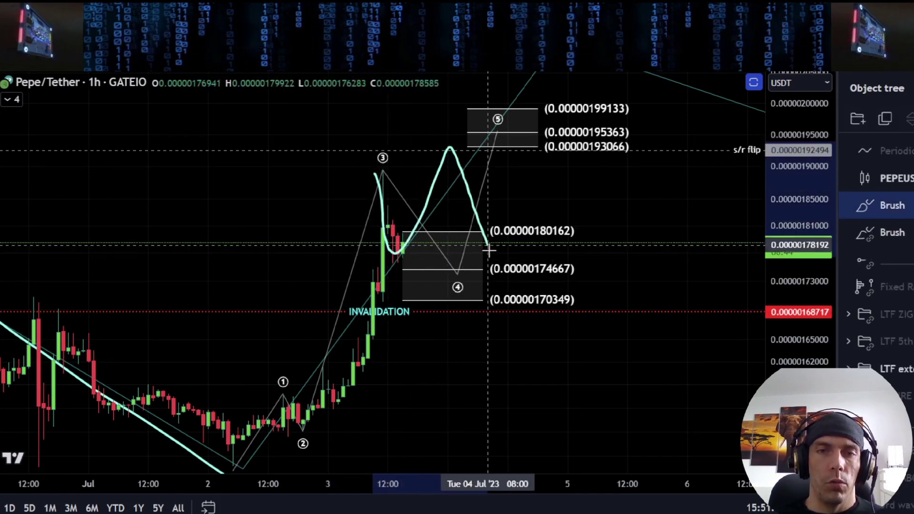
pyautogui.moveTo(489, 251); pyautogui.dragTo(554, 71)
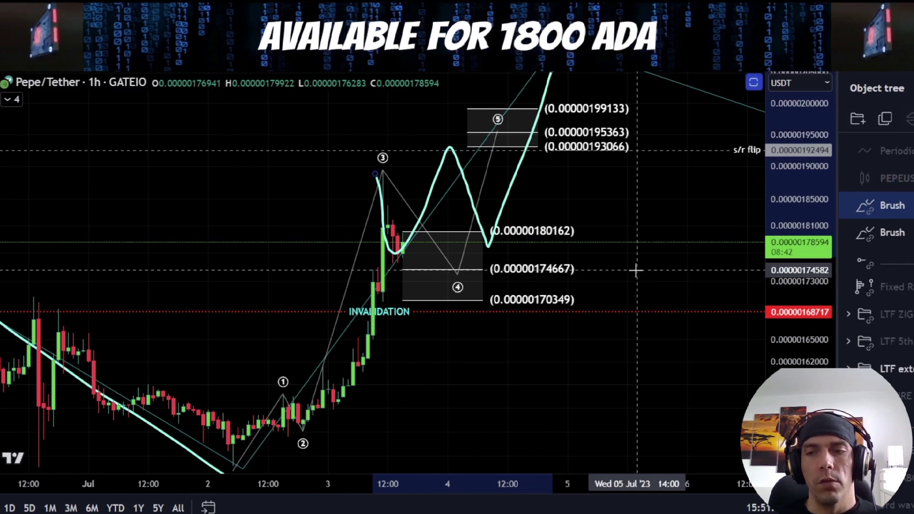
pyautogui.press('Delete')
# Delete the remaining Brush trace over waves i and ii.
pyautogui.scroll(-3, 639, 262)
pyautogui.moveTo(686, 258); pyautogui.dragTo(535, 193)
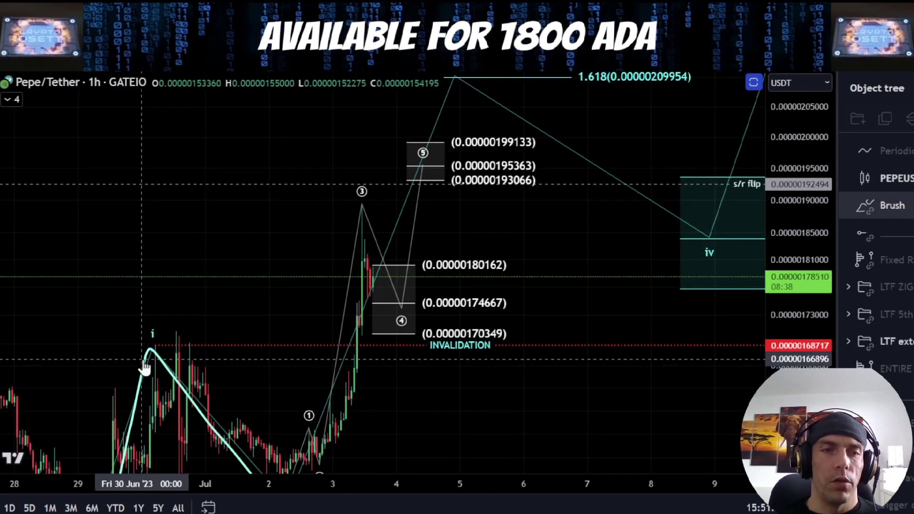
pyautogui.press('Delete')
# Examine the wave iii, iv and v target zones and the circled 4 support zone above the invalidation line.
pyautogui.moveTo(591, 254); pyautogui.dragTo(519, 365)
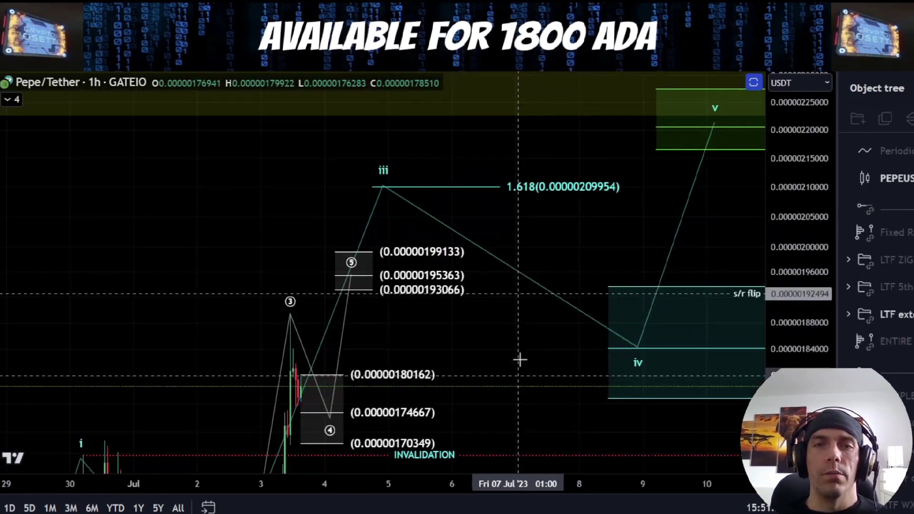
pyautogui.moveTo(796, 235); pyautogui.dragTo(796, 325)
pyautogui.moveTo(539, 287); pyautogui.dragTo(549, 224)
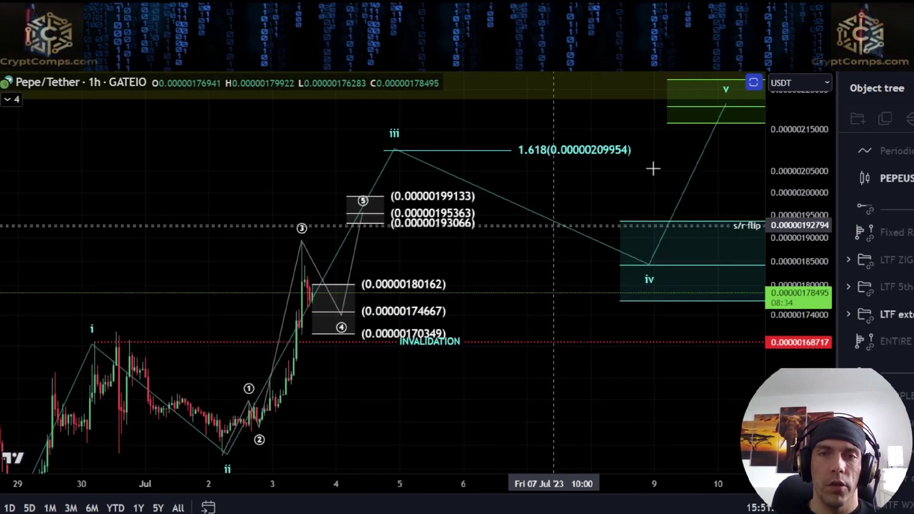
pyautogui.scroll(-4, 640, 183)
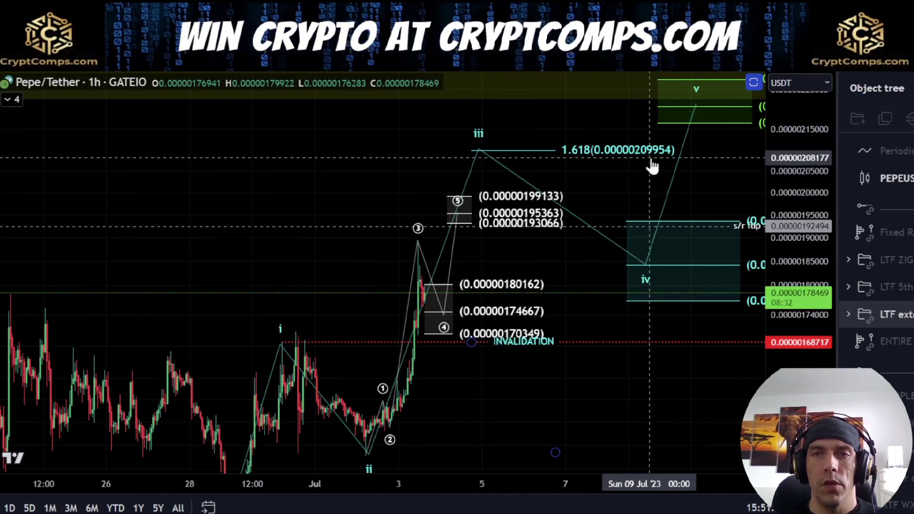
pyautogui.moveTo(701, 307); pyautogui.dragTo(564, 242)
pyautogui.scroll(-2, 589, 271)
pyautogui.moveTo(782, 261); pyautogui.dragTo(783, 291)
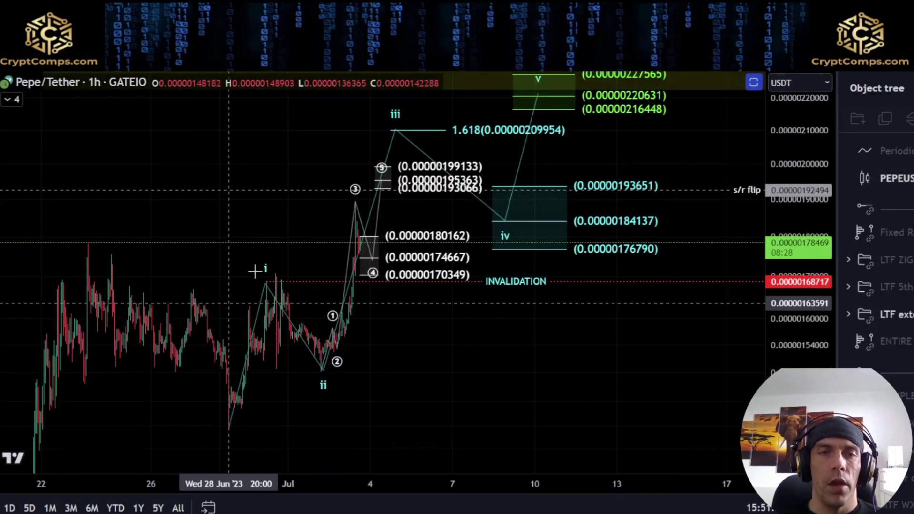
pyautogui.scroll(3, 410, 314)
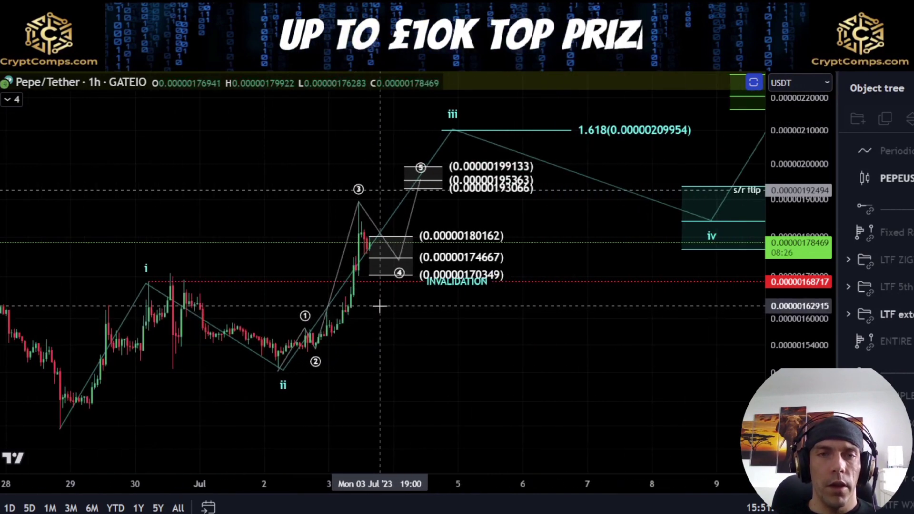
pyautogui.moveTo(795, 320); pyautogui.dragTo(789, 183)
pyautogui.moveTo(620, 242); pyautogui.dragTo(632, 267)
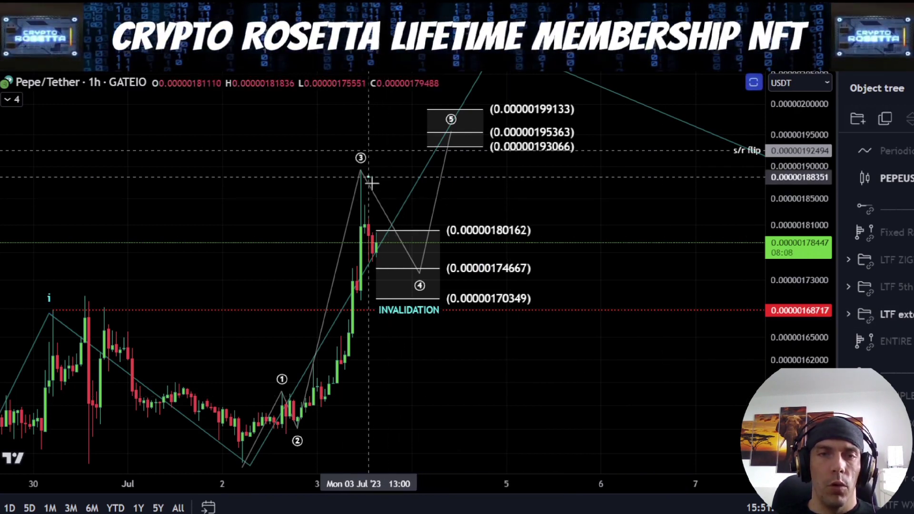
# Brush a decline from circled 3 through the invalidation line in repeated drops to about 0.00000141.
pyautogui.moveTo(371, 179); pyautogui.dragTo(401, 296)
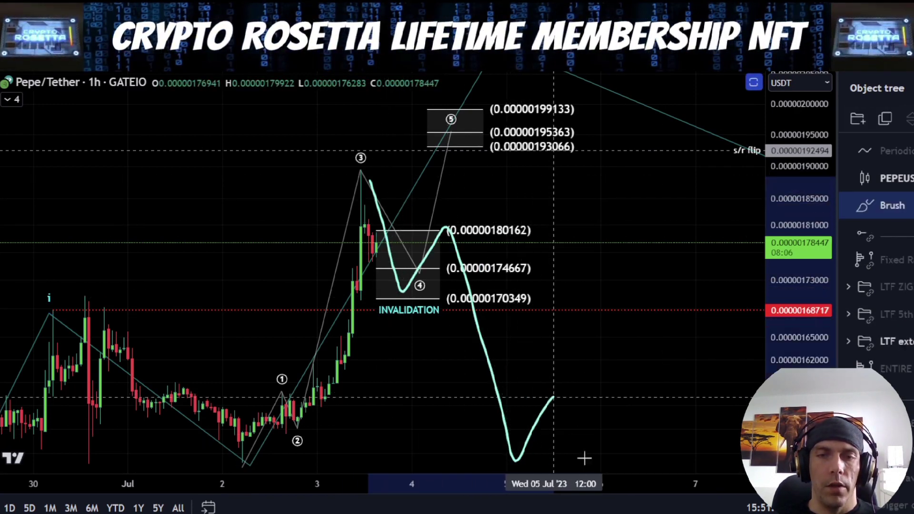
pyautogui.moveTo(585, 458); pyautogui.dragTo(629, 513)
pyautogui.scroll(-5, 614, 426)
pyautogui.moveTo(653, 392); pyautogui.dragTo(621, 241)
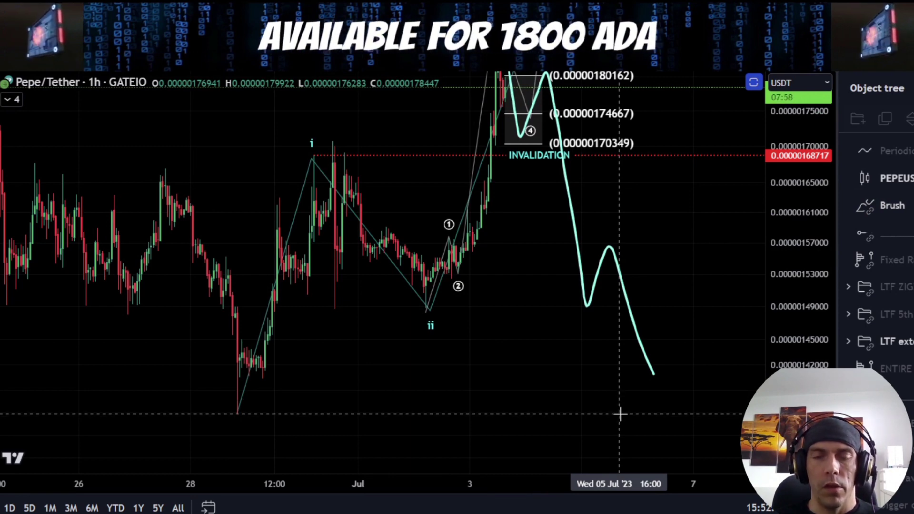
pyautogui.moveTo(700, 270); pyautogui.dragTo(676, 370)
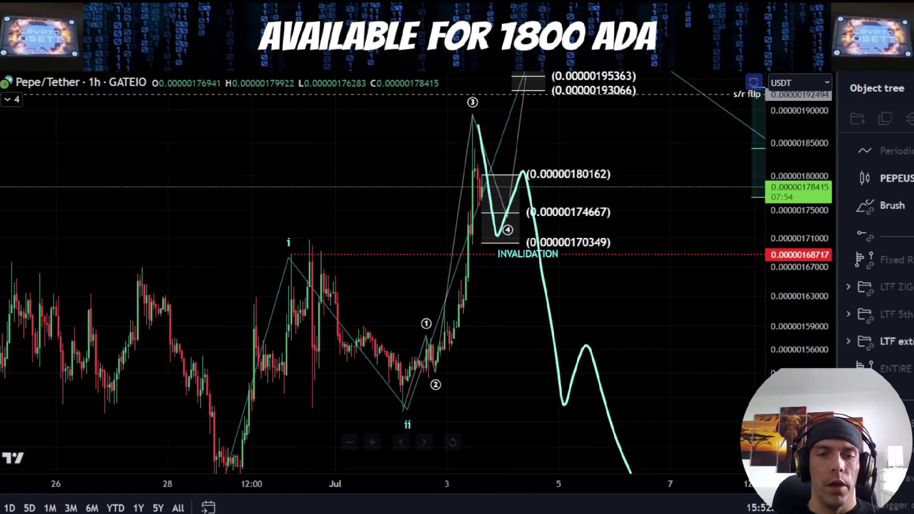
# Brush an alternative path from the June low to circled 3 and down, a line under ii and a rally to about 0.00000188351, and undo the strokes.
pyautogui.moveTo(226, 455)
pyautogui.mouseDown()
pyautogui.moveTo(302, 186)
pyautogui.moveTo(407, 379)
pyautogui.moveTo(450, 195)
pyautogui.moveTo(516, 210)
pyautogui.mouseUp()
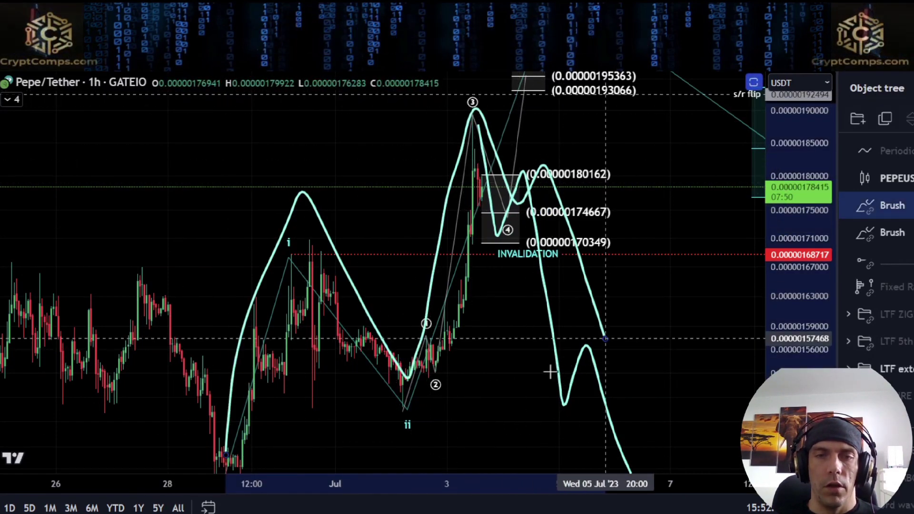
pyautogui.moveTo(338, 406); pyautogui.dragTo(460, 409)
pyautogui.moveTo(605, 338)
pyautogui.mouseDown()
pyautogui.moveTo(633, 212)
pyautogui.moveTo(676, 121)
pyautogui.mouseUp()
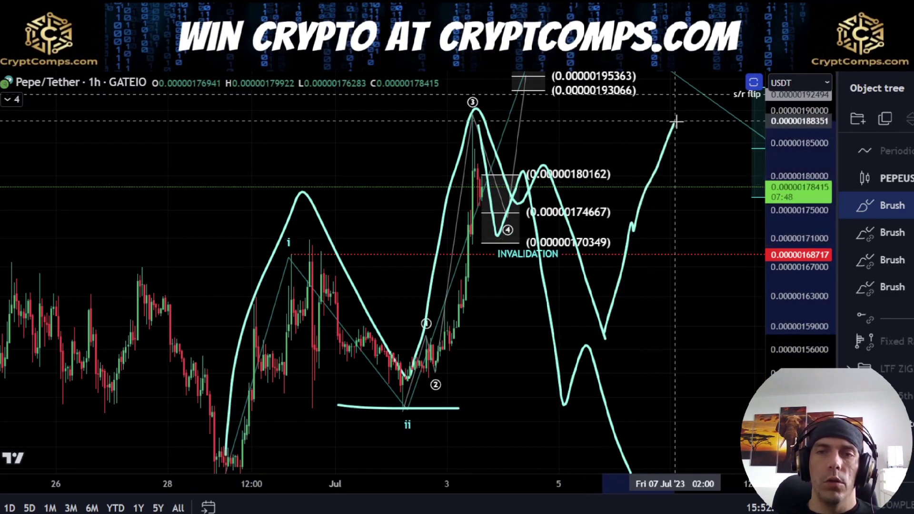
pyautogui.hotkey('ctrl', 'z')
pyautogui.hotkey('ctrl', 'z')
pyautogui.hotkey('ctrl', 'z')
# Delete the brushed decline from circled 3 below the invalidation line and review the cleared chart around waves i and ii.
pyautogui.moveTo(565, 430); pyautogui.dragTo(588, 332)
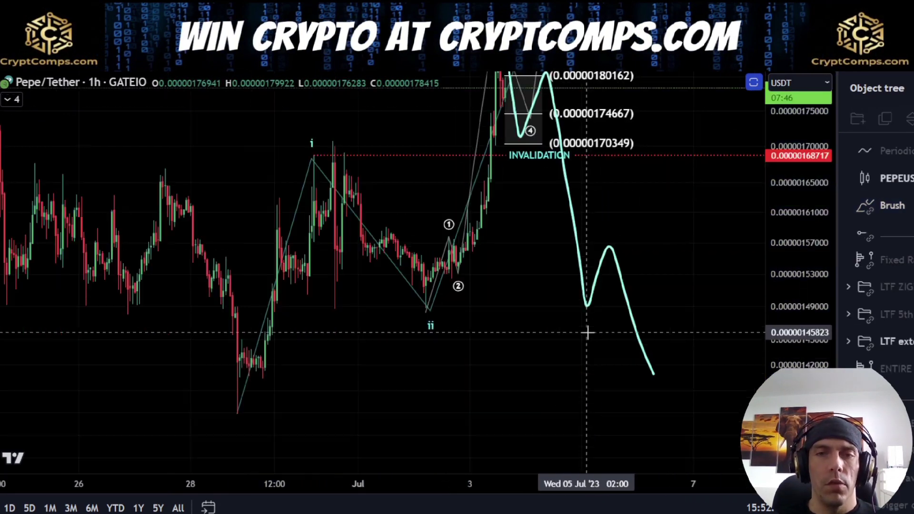
pyautogui.moveTo(581, 155); pyautogui.dragTo(612, 309)
pyautogui.moveTo(721, 353); pyautogui.dragTo(572, 290)
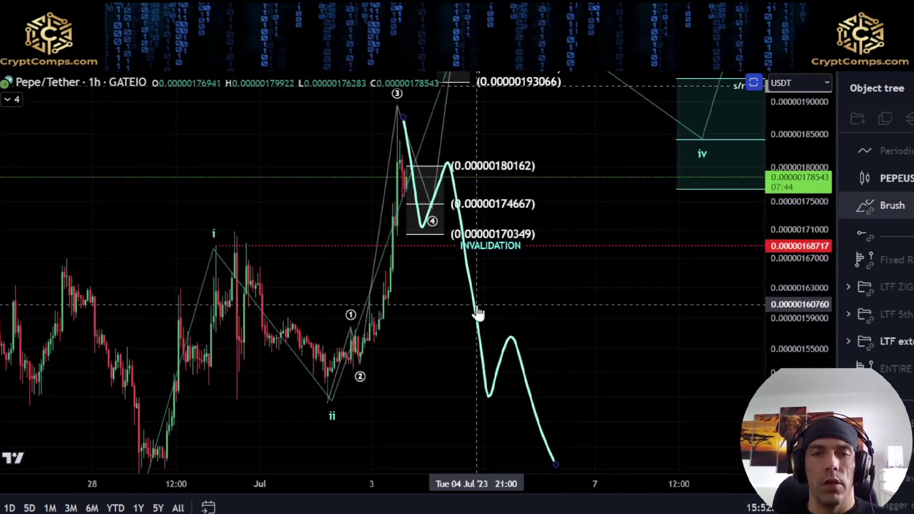
pyautogui.press('Delete')
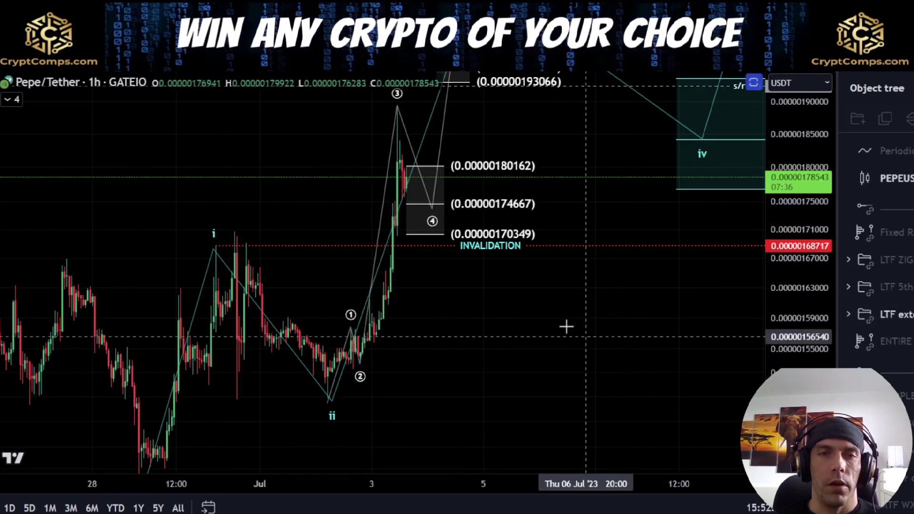
pyautogui.moveTo(567, 327); pyautogui.dragTo(581, 263)
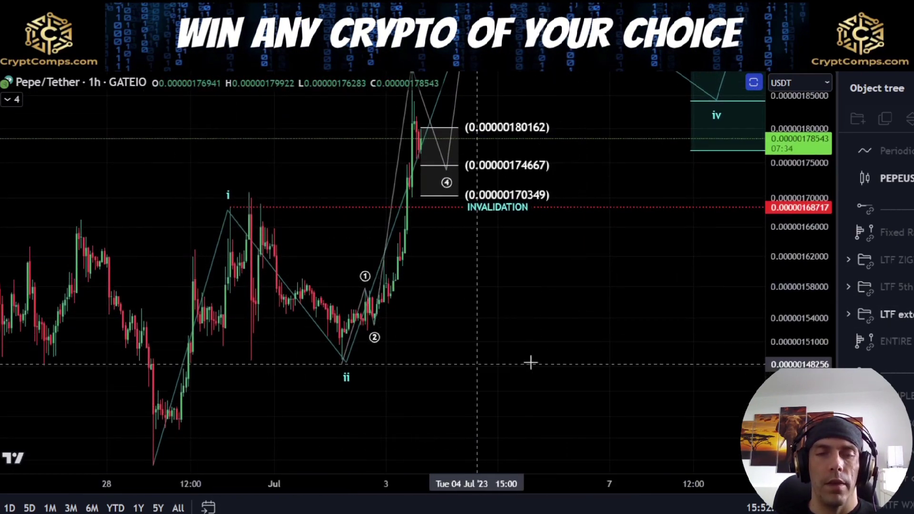
# Brush a pullback from circled 3 into the circled 4 support zone, circle the 0.00000170349 level, and remove the strokes.
pyautogui.moveTo(530, 361); pyautogui.dragTo(606, 276)
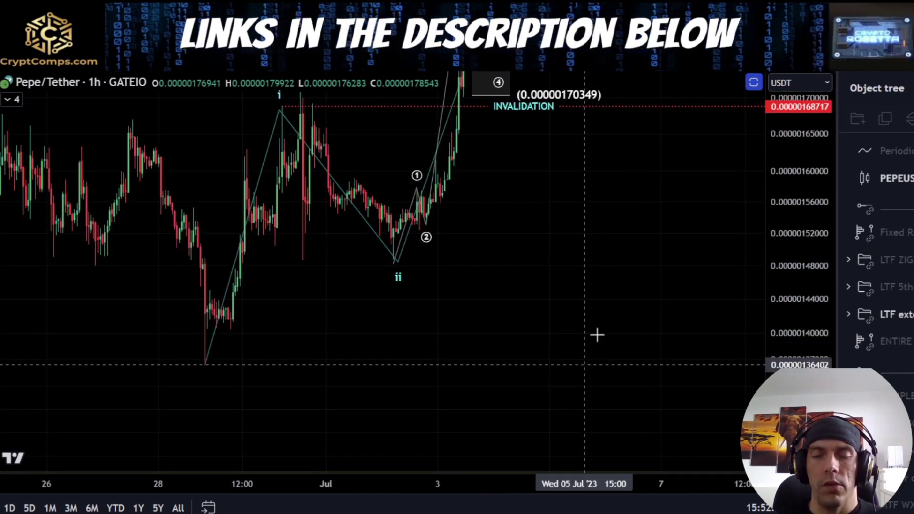
pyautogui.moveTo(595, 333); pyautogui.dragTo(512, 391)
pyautogui.scroll(5, 399, 380)
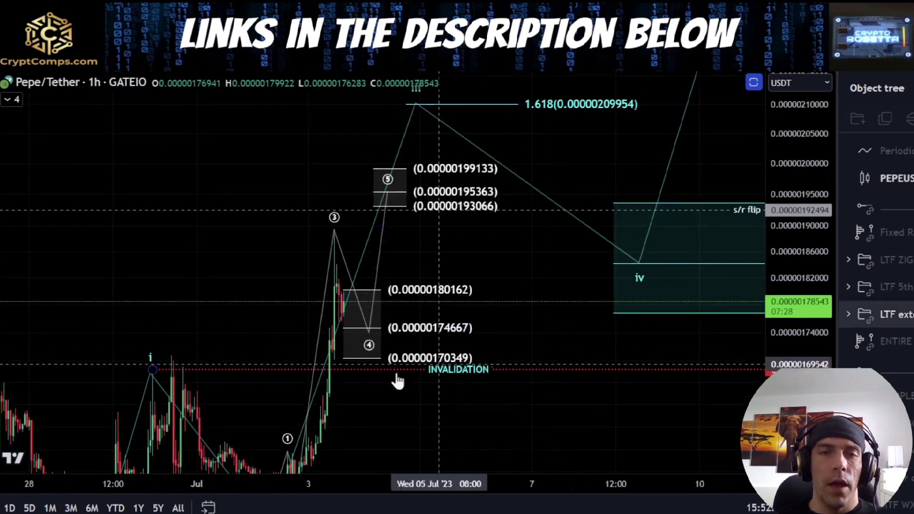
pyautogui.moveTo(269, 231)
pyautogui.mouseDown()
pyautogui.moveTo(276, 266)
pyautogui.moveTo(310, 261)
pyautogui.moveTo(356, 347)
pyautogui.mouseUp()
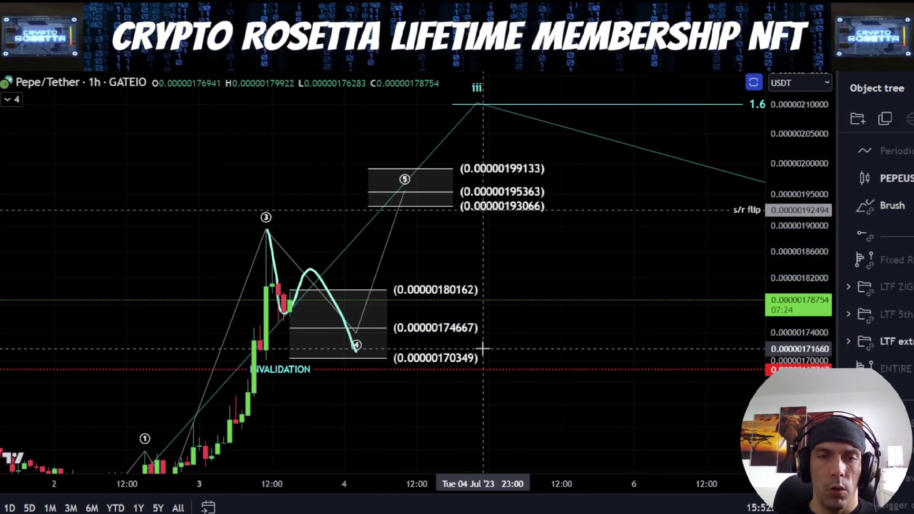
pyautogui.moveTo(482, 347); pyautogui.dragTo(385, 348)
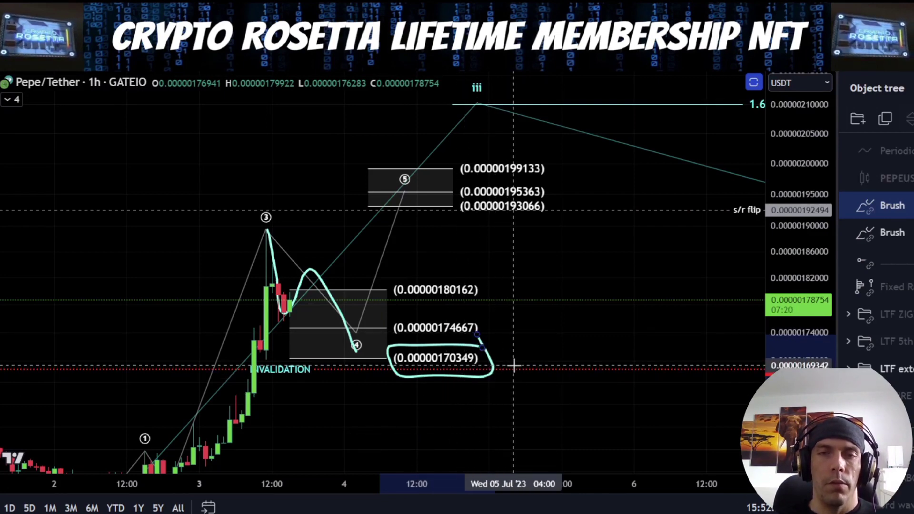
pyautogui.press('Delete')
# Brush a zigzag decline from wave iii into the wave iv support zone and a rally into the green wave v target zone.
pyautogui.scroll(-5, 569, 366)
pyautogui.moveTo(658, 318); pyautogui.dragTo(585, 409)
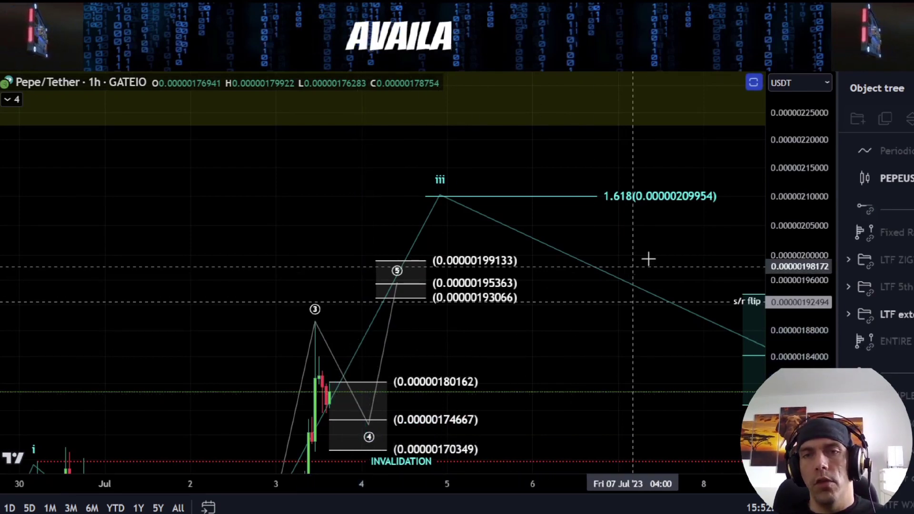
pyautogui.moveTo(723, 220); pyautogui.dragTo(390, 205)
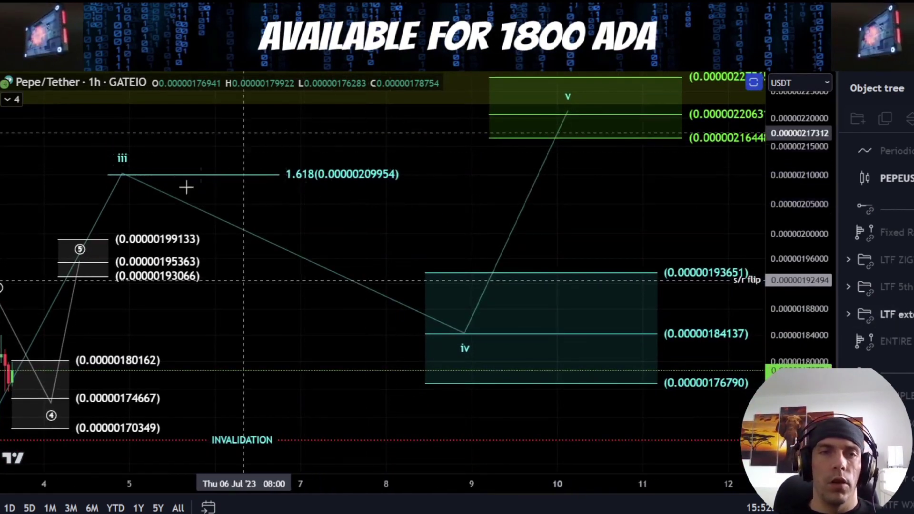
pyautogui.scroll(-3, 238, 178)
pyautogui.scroll(-2, 477, 262)
pyautogui.moveTo(816, 291); pyautogui.dragTo(817, 323)
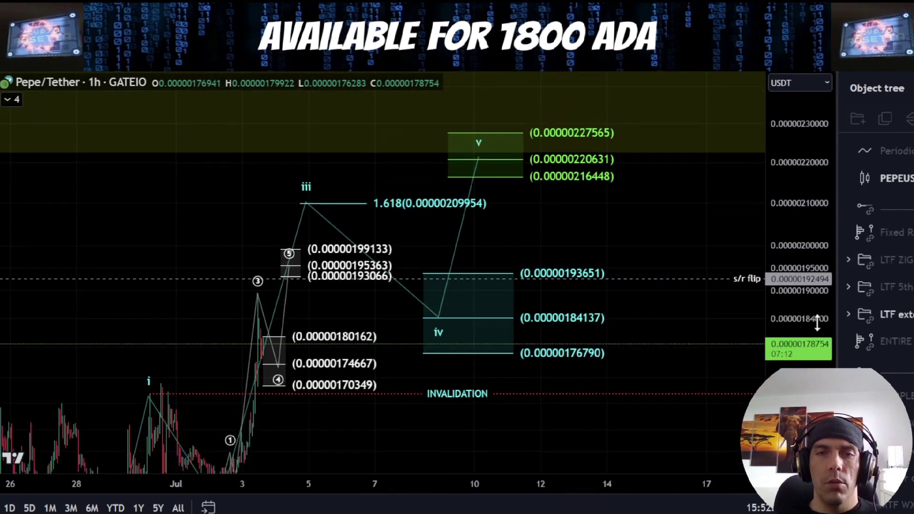
pyautogui.moveTo(321, 191)
pyautogui.mouseDown()
pyautogui.moveTo(436, 250)
pyautogui.moveTo(455, 314)
pyautogui.mouseUp()
pyautogui.moveTo(495, 241); pyautogui.dragTo(524, 144)
# Brush short marks beneath the 0.00000216448 target level and remove them.
pyautogui.moveTo(635, 126)
pyautogui.mouseDown()
pyautogui.moveTo(525, 164)
pyautogui.moveTo(617, 204)
pyautogui.mouseUp()
pyautogui.hotkey('ctrl', 'z')
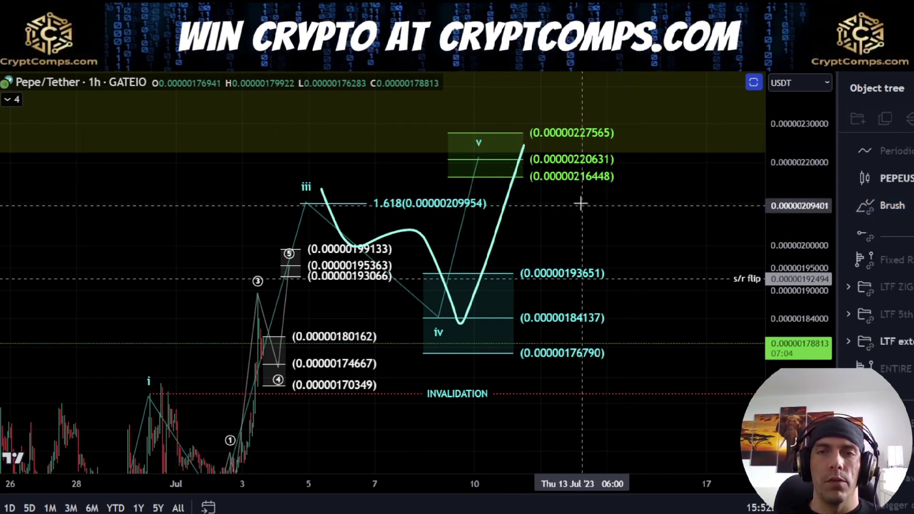
pyautogui.moveTo(571, 187); pyautogui.dragTo(593, 187)
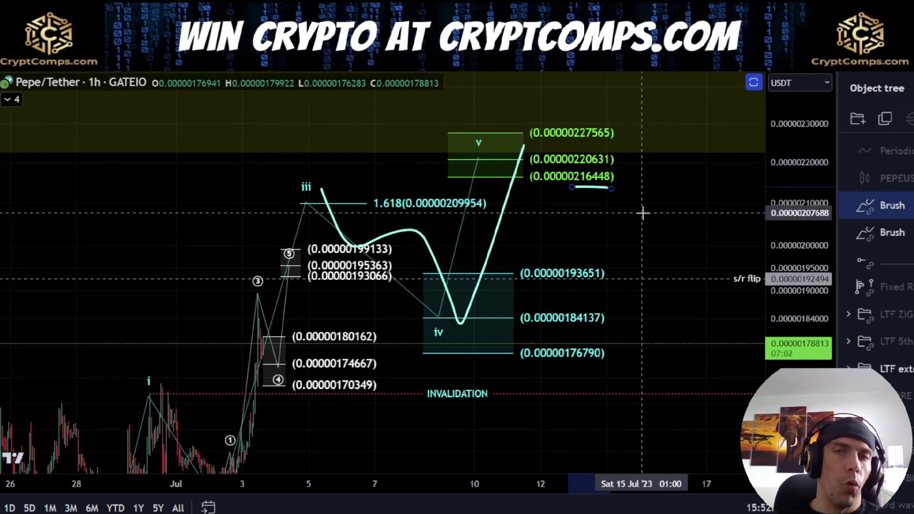
pyautogui.press('Delete')
# Brush the full five-wave path from the late-June low through iii and iv up to the 0.00000227565 target.
pyautogui.moveTo(816, 255); pyautogui.dragTo(812, 336)
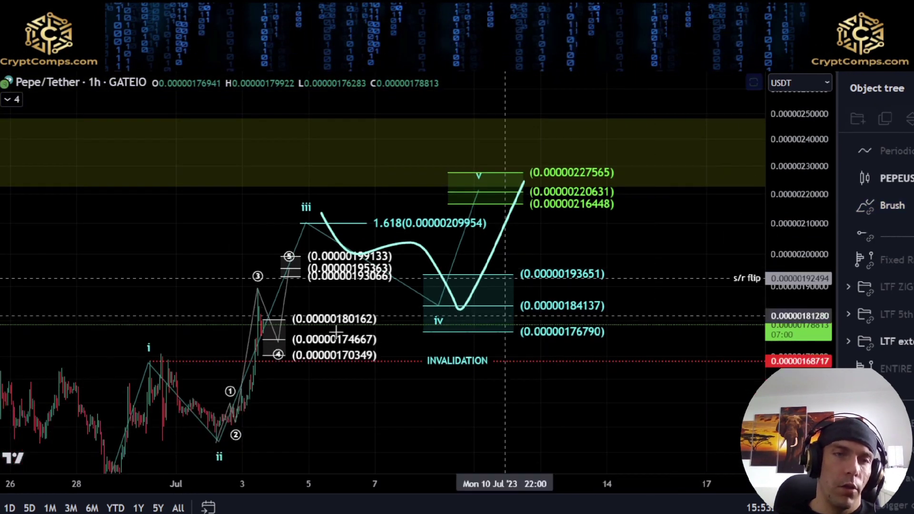
pyautogui.moveTo(113, 452)
pyautogui.mouseDown()
pyautogui.moveTo(171, 324)
pyautogui.moveTo(305, 208)
pyautogui.mouseUp()
pyautogui.moveTo(503, 179); pyautogui.dragTo(503, 171)
# Brush a larger wave path from the mid-June low, undo it, and redraw it through the late-June low up to the wave v target.
pyautogui.scroll(-9, 628, 278)
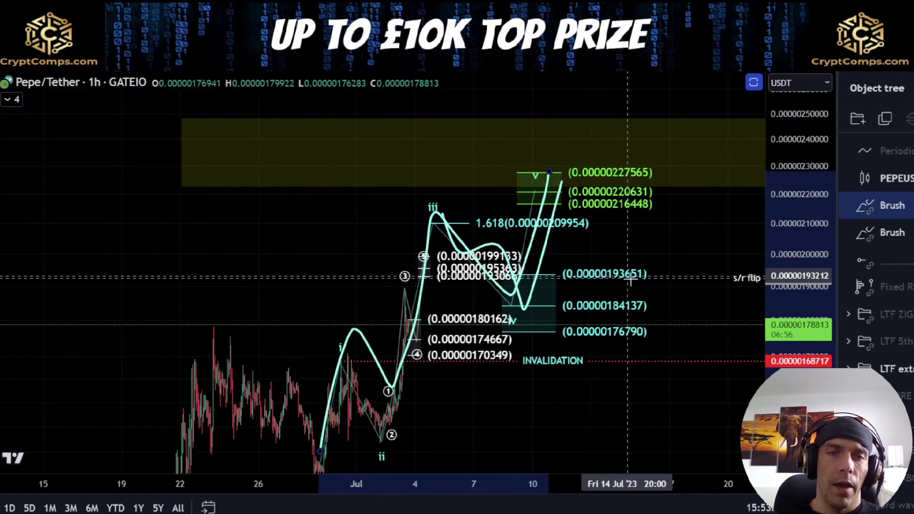
pyautogui.moveTo(831, 264); pyautogui.dragTo(830, 438)
pyautogui.moveTo(629, 376); pyautogui.dragTo(590, 294)
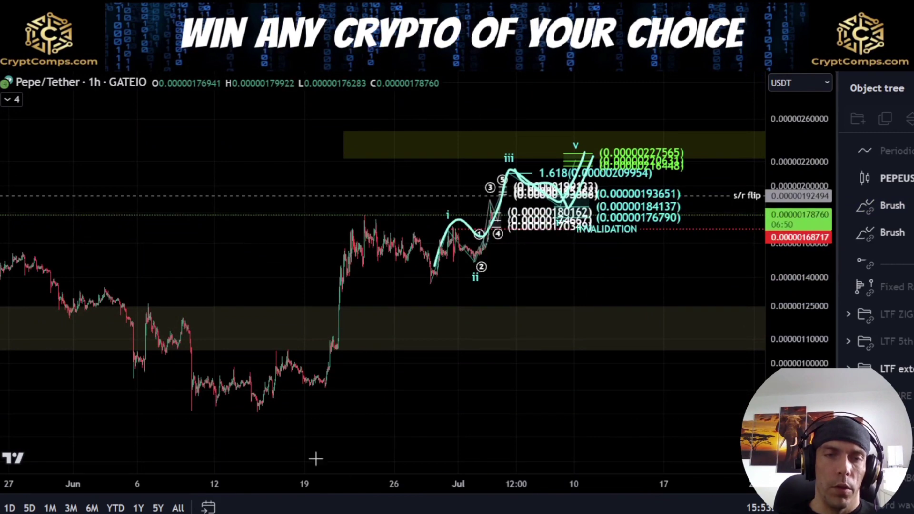
pyautogui.moveTo(256, 412); pyautogui.dragTo(393, 240)
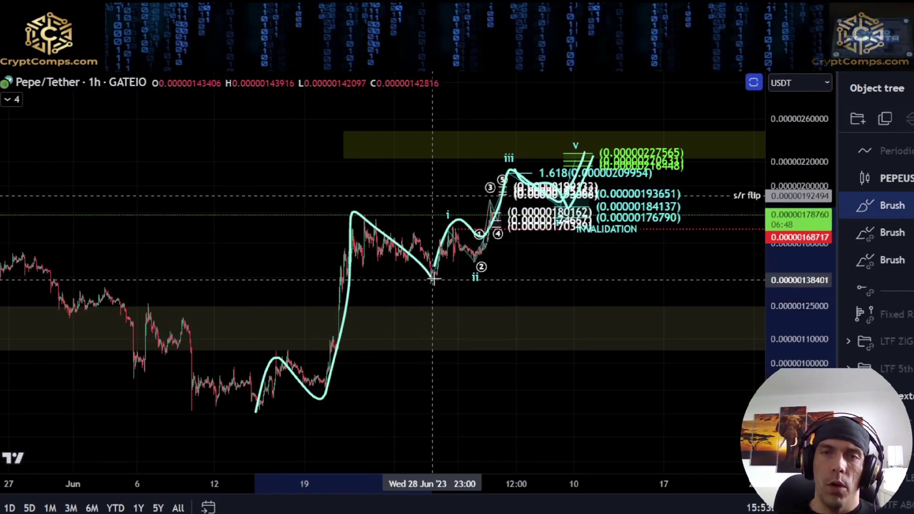
pyautogui.hotkey('ctrl', 'z')
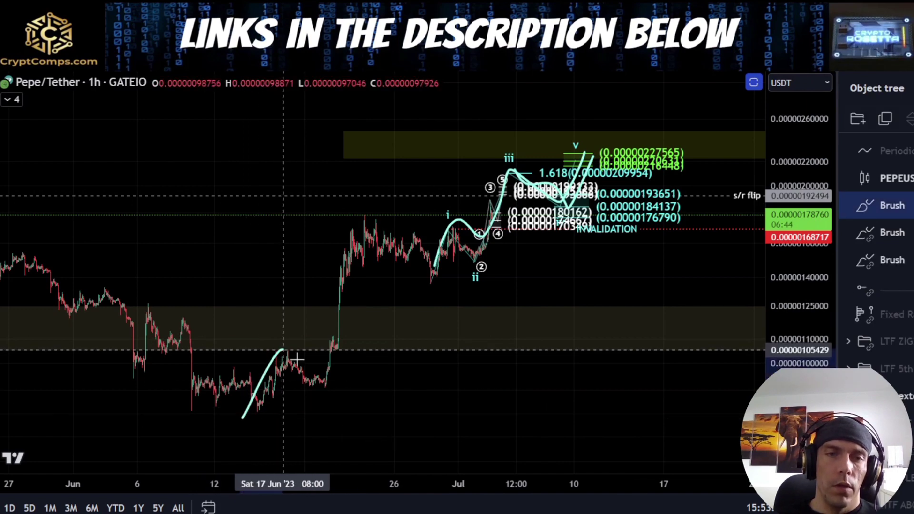
pyautogui.moveTo(330, 299)
pyautogui.mouseDown()
pyautogui.moveTo(339, 238)
pyautogui.moveTo(357, 262)
pyautogui.moveTo(363, 224)
pyautogui.moveTo(421, 276)
pyautogui.moveTo(548, 167)
pyautogui.mouseUp()
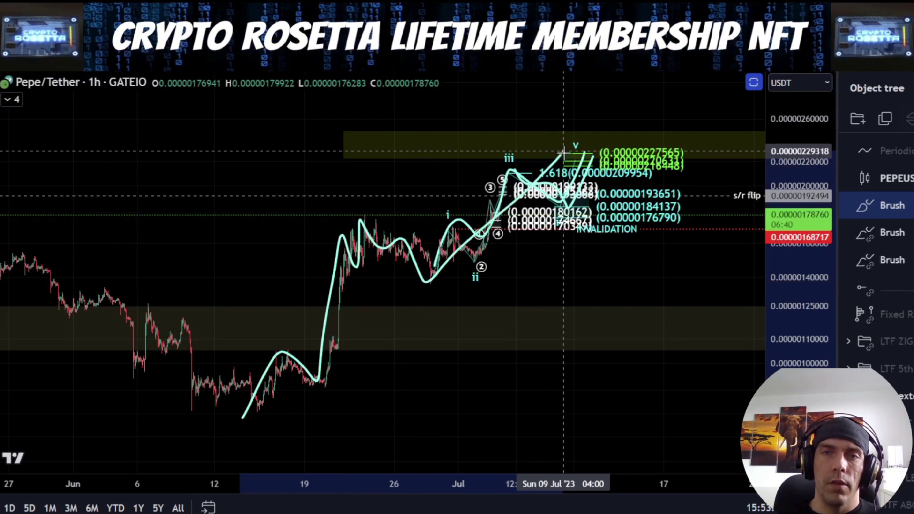
# Show the MTF WX drawing group with its circled X and orange Fibonacci levels over the extended wave count.
pyautogui.moveTo(679, 255)
pyautogui.mouseDown()
pyautogui.moveTo(630, 298)
pyautogui.moveTo(550, 343)
pyautogui.mouseUp()
pyautogui.moveTo(810, 336); pyautogui.dragTo(813, 184)
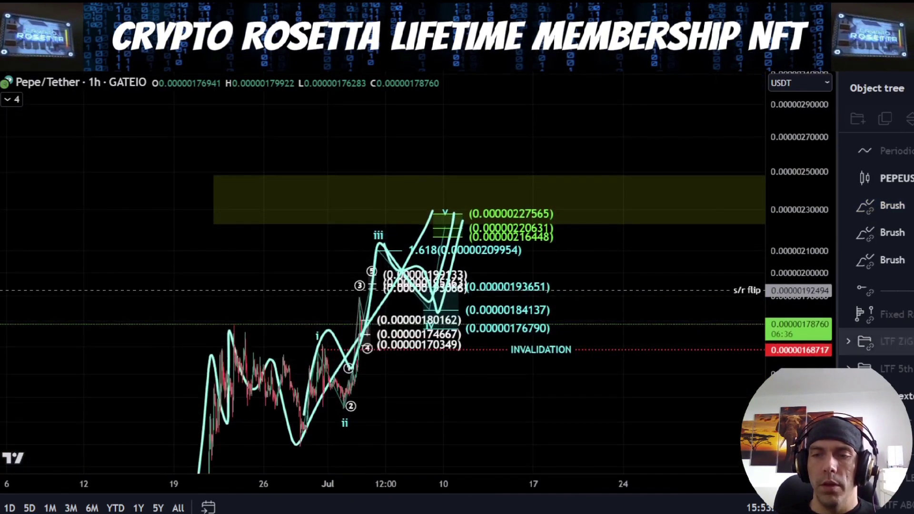
pyautogui.scroll(-2, 904, 333)
pyautogui.click(910, 444)
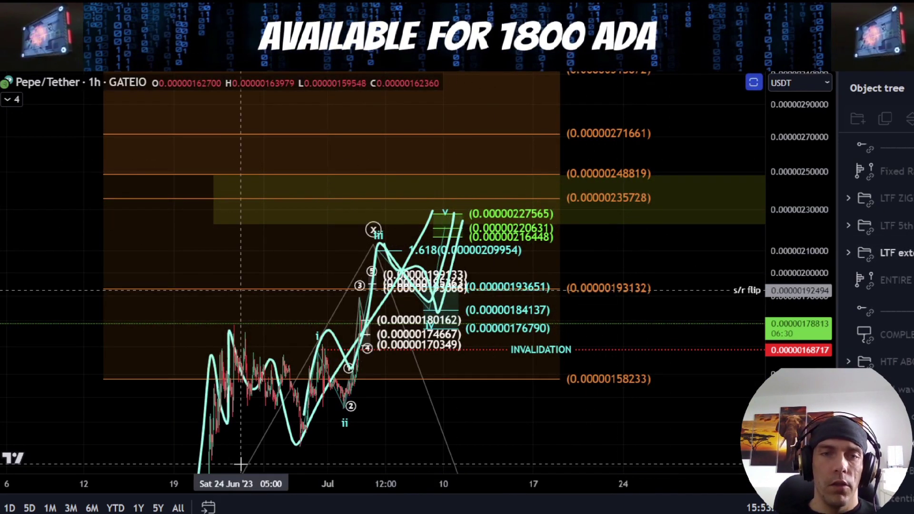
# Delete the three brushed wave paths from the chart.
pyautogui.click(384, 312)
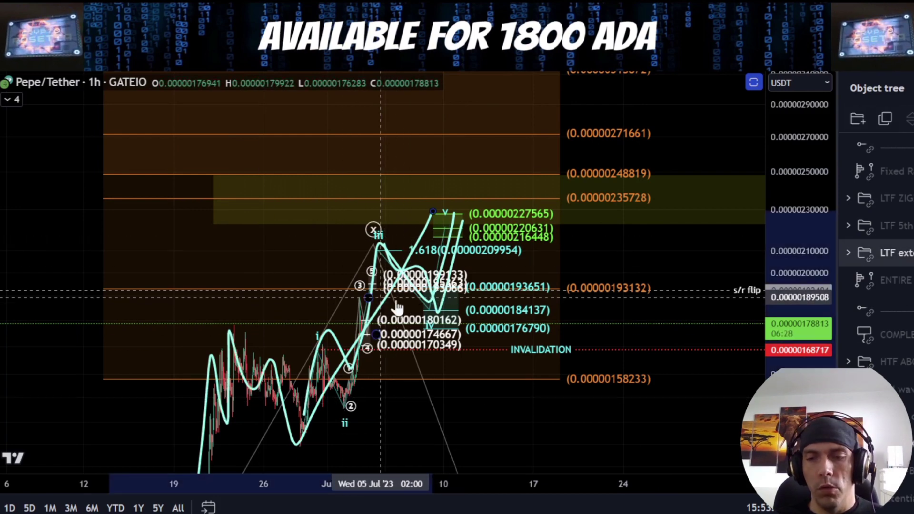
pyautogui.press('Delete')
pyautogui.click(371, 315)
pyautogui.press('Delete')
pyautogui.click(455, 264)
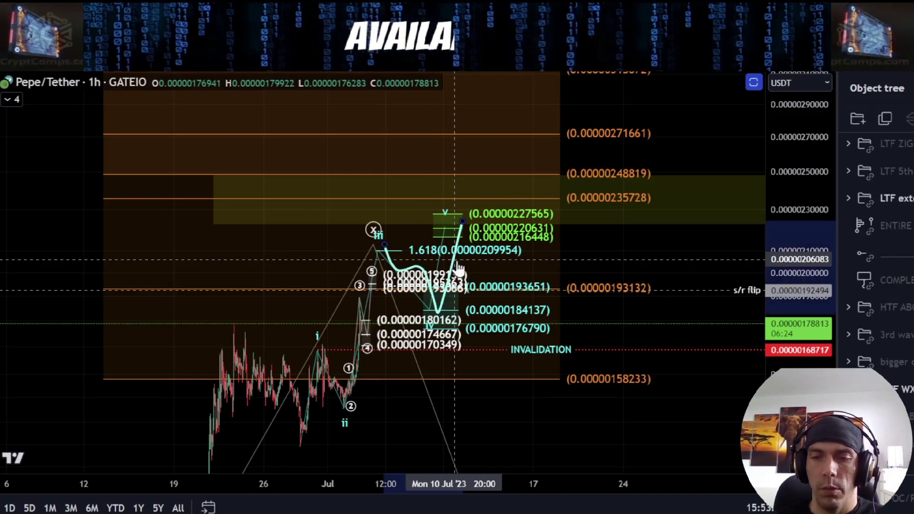
pyautogui.press('Delete')
# Brush a path from circled W up to about 0.00000220 and down to about 0.00000141, and remove the strokes.
pyautogui.moveTo(641, 431); pyautogui.dragTo(628, 262)
pyautogui.scroll(-4, 629, 262)
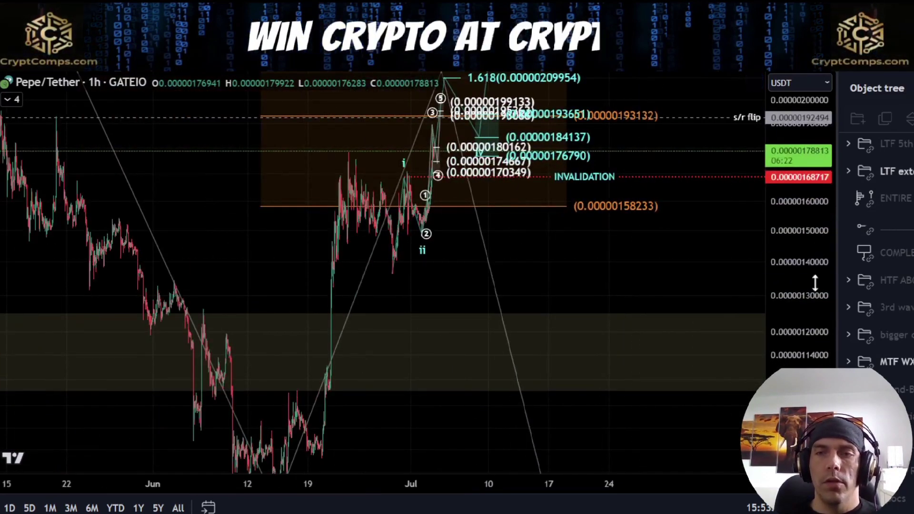
pyautogui.moveTo(814, 284); pyautogui.dragTo(800, 400)
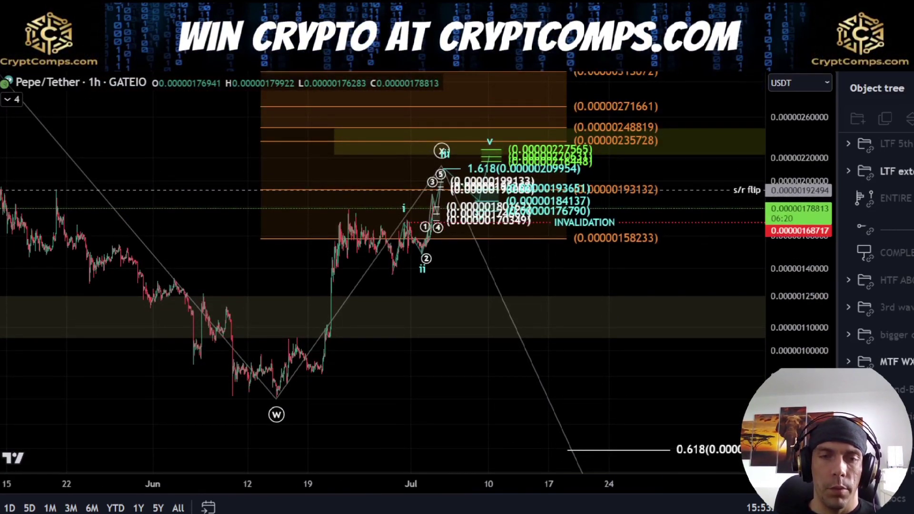
pyautogui.moveTo(280, 400); pyautogui.dragTo(300, 324)
pyautogui.moveTo(327, 366)
pyautogui.mouseDown()
pyautogui.moveTo(417, 262)
pyautogui.moveTo(472, 152)
pyautogui.mouseUp()
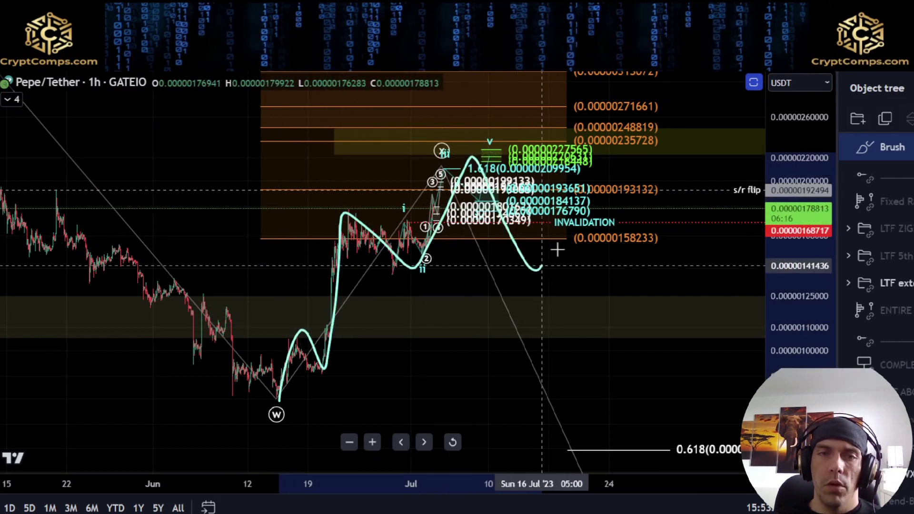
pyautogui.moveTo(636, 290); pyautogui.dragTo(647, 313)
pyautogui.moveTo(262, 406)
pyautogui.mouseDown()
pyautogui.moveTo(339, 407)
pyautogui.moveTo(333, 380)
pyautogui.moveTo(241, 392)
pyautogui.mouseUp()
pyautogui.press('Delete')
pyautogui.press('Delete')
pyautogui.hotkey('ctrl', 'z')
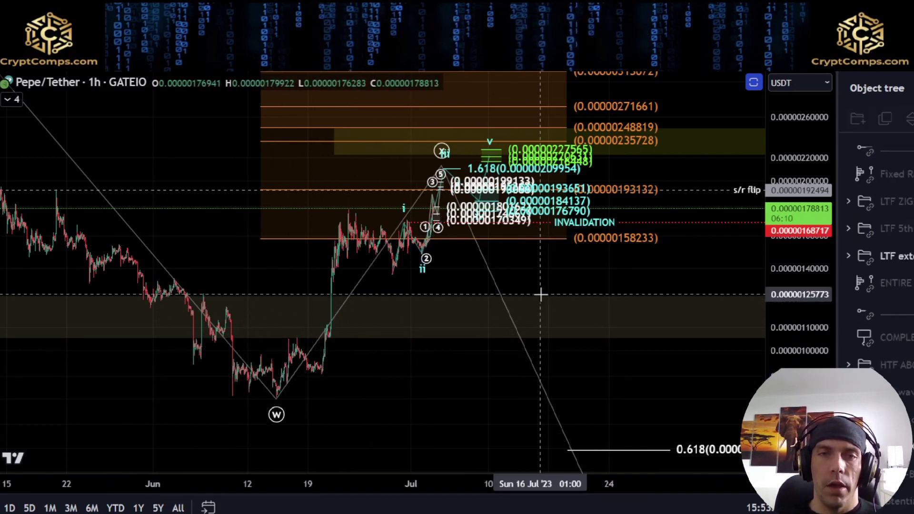
# Hide the wave counts with their target zones and show the ENTIRE volume profile over the price history since May.
pyautogui.scroll(5, 469, 281)
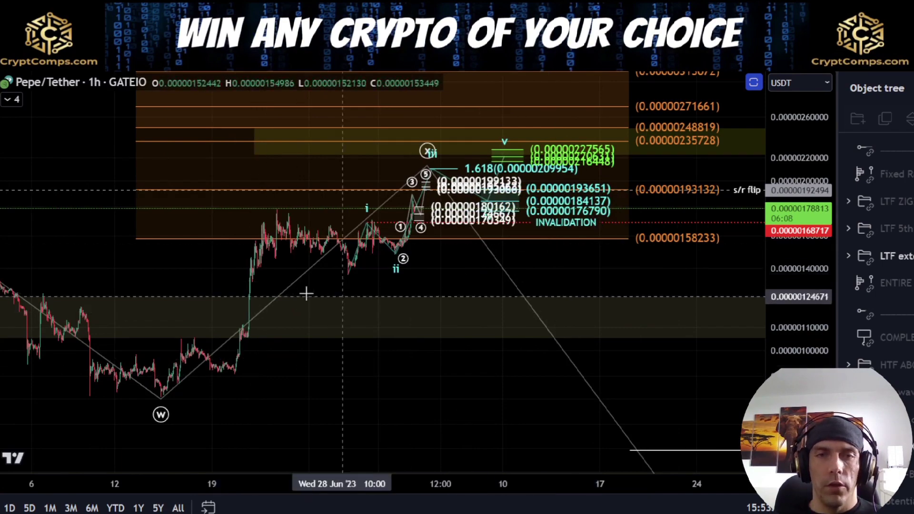
pyautogui.scroll(-4, 638, 388)
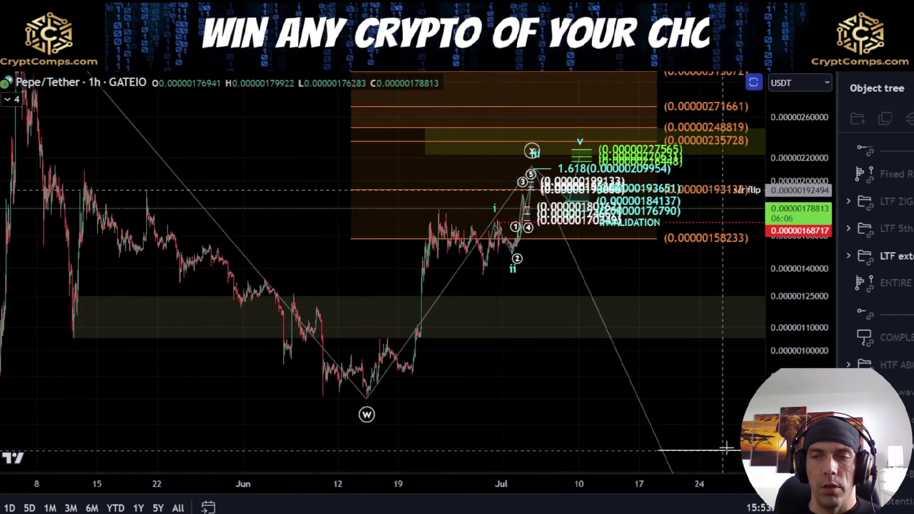
pyautogui.moveTo(677, 265); pyautogui.dragTo(591, 336)
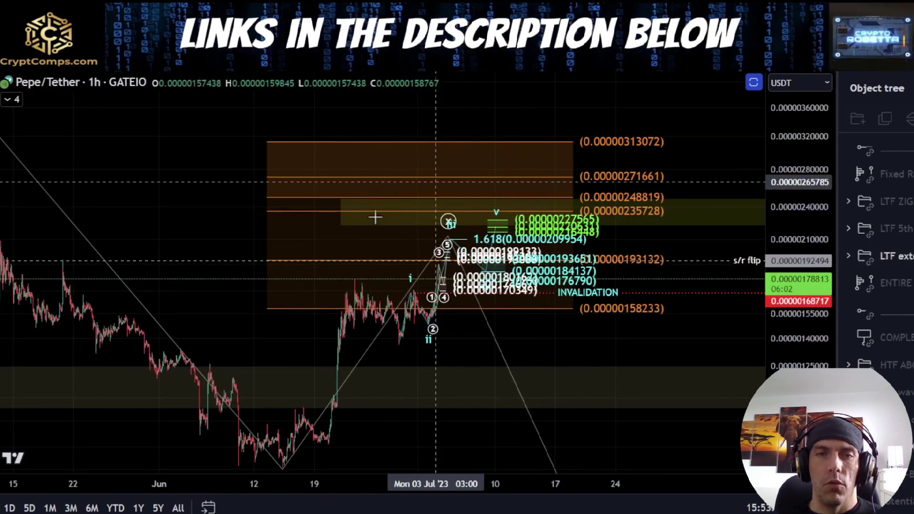
pyautogui.scroll(5, 669, 292)
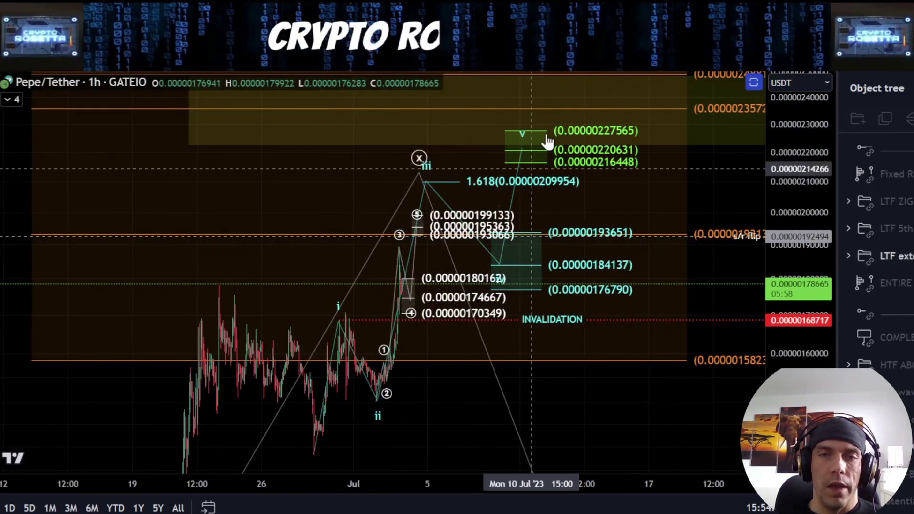
pyautogui.scroll(-10, 632, 323)
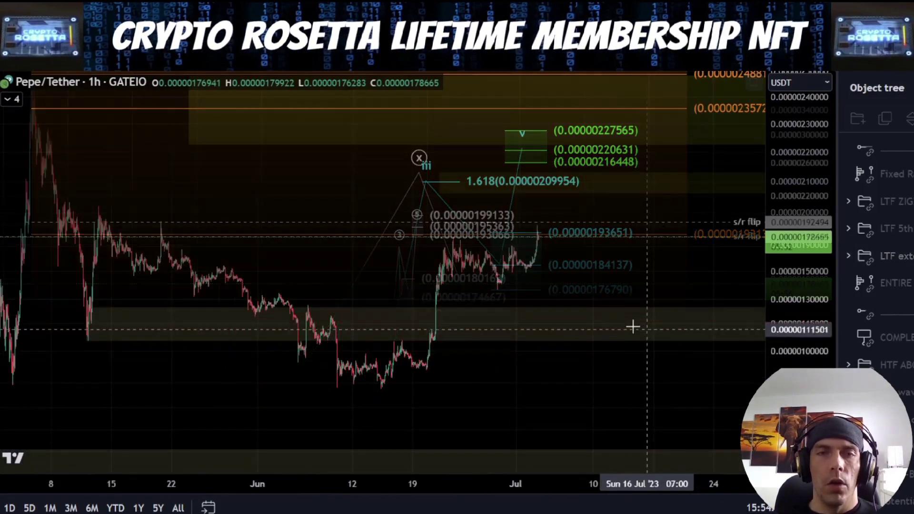
pyautogui.click(910, 283)
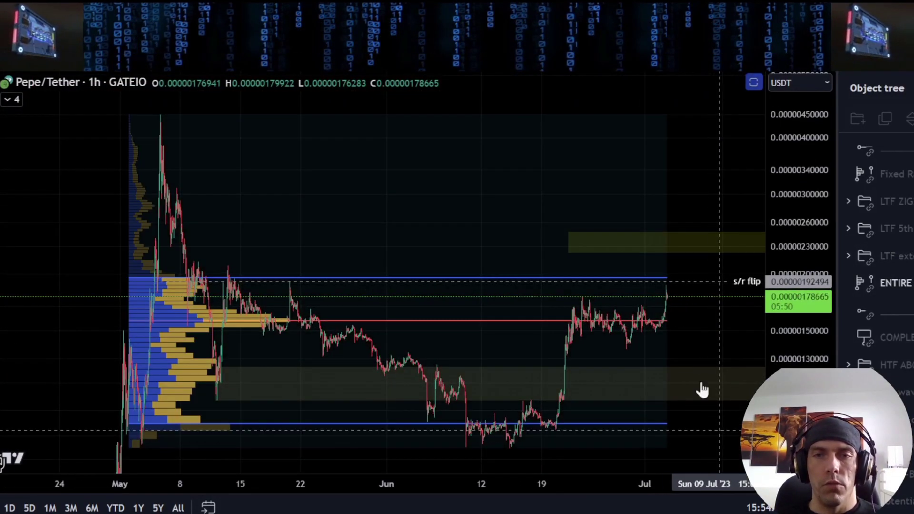
pyautogui.moveTo(704, 344); pyautogui.dragTo(663, 337)
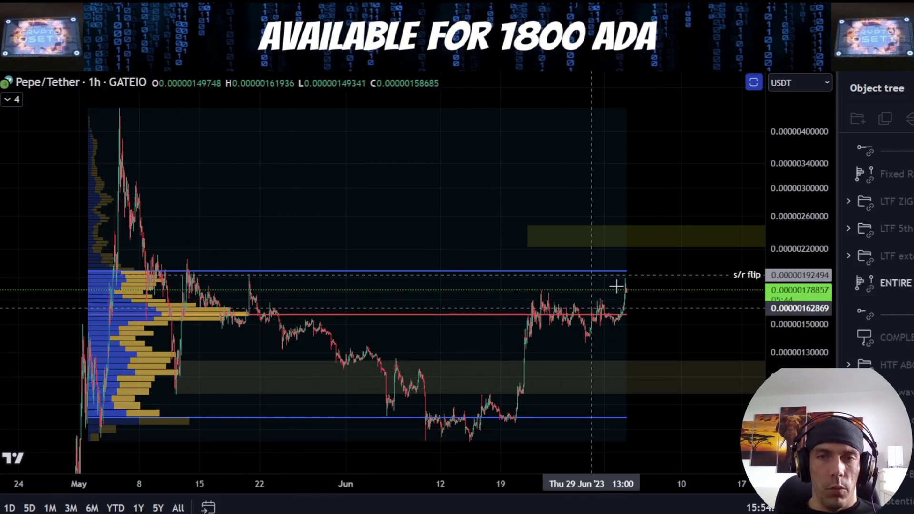
# Brush marks around the July high at the upper blue volume profile line and undo them.
pyautogui.moveTo(640, 269); pyautogui.dragTo(612, 268)
pyautogui.moveTo(603, 279)
pyautogui.mouseDown()
pyautogui.moveTo(636, 290)
pyautogui.moveTo(636, 269)
pyautogui.mouseUp()
pyautogui.hotkey('ctrl', 'z')
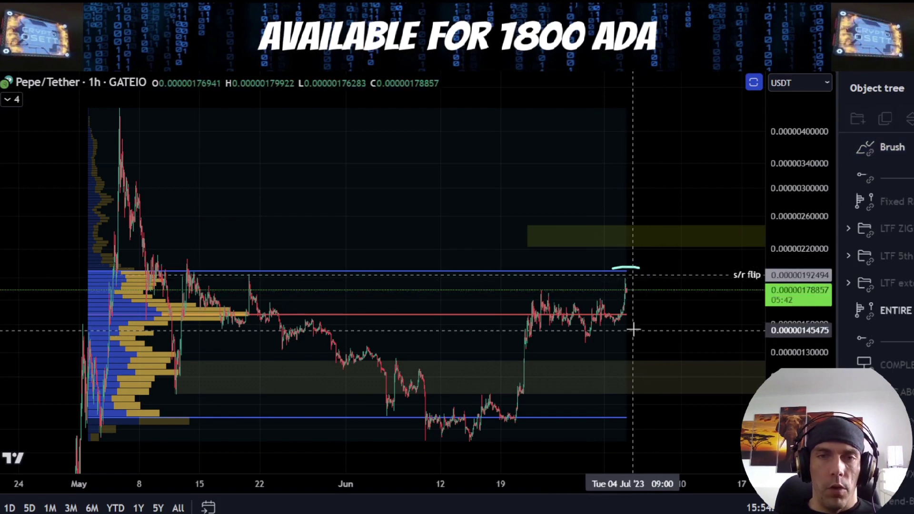
pyautogui.scroll(4, 633, 328)
pyautogui.hotkey('ctrl', 'z')
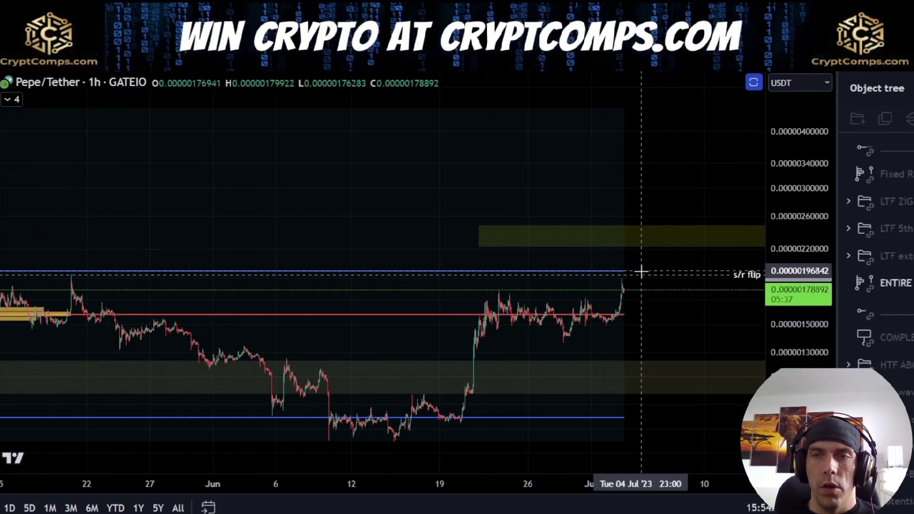
# Circle the late-May high at the upper blue volume profile line and brush a path of repeated s/r flip tests falling to about 0.00000123.
pyautogui.scroll(-3, 642, 272)
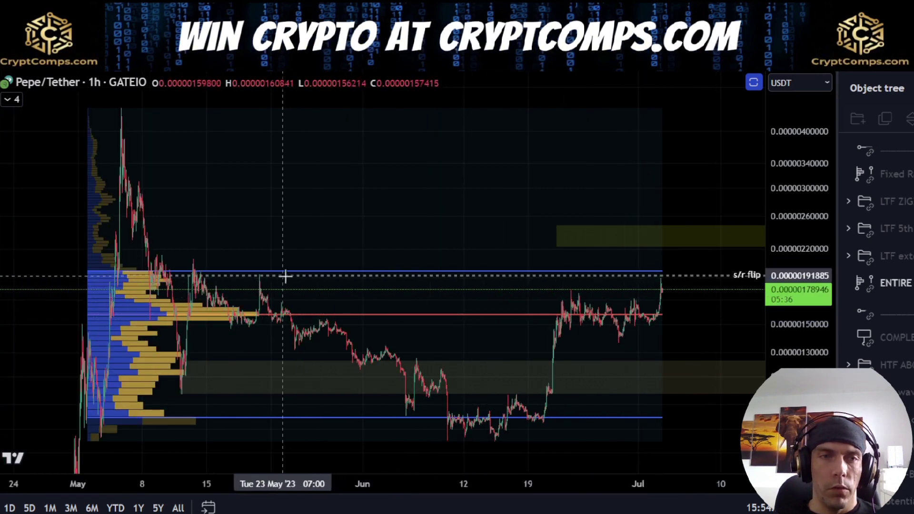
pyautogui.moveTo(245, 268); pyautogui.dragTo(274, 268)
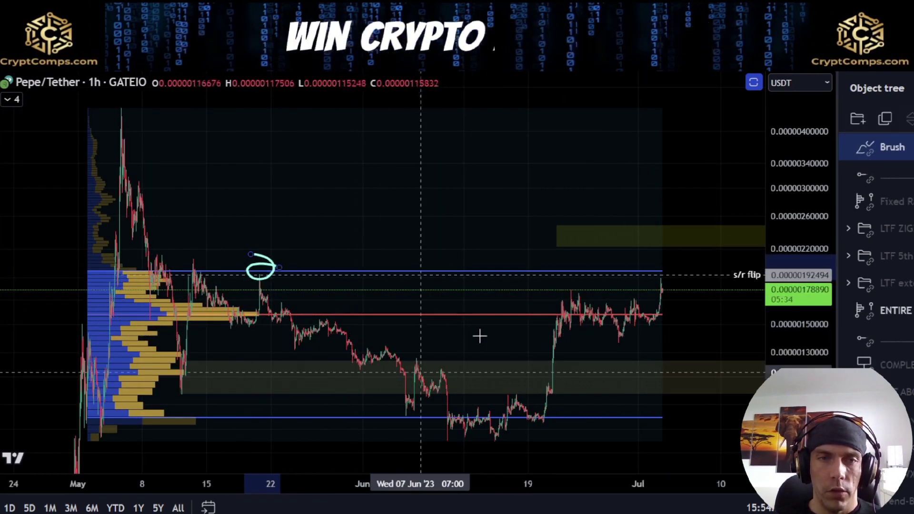
pyautogui.moveTo(657, 321)
pyautogui.mouseDown()
pyautogui.moveTo(667, 276)
pyautogui.moveTo(682, 285)
pyautogui.moveTo(685, 272)
pyautogui.moveTo(737, 362)
pyautogui.mouseUp()
# Brush a wave from the late-June high down, up to the s/r flip and down to about 0.00000126, plus a stroke on the volume profile, and undo them.
pyautogui.moveTo(582, 283); pyautogui.dragTo(625, 334)
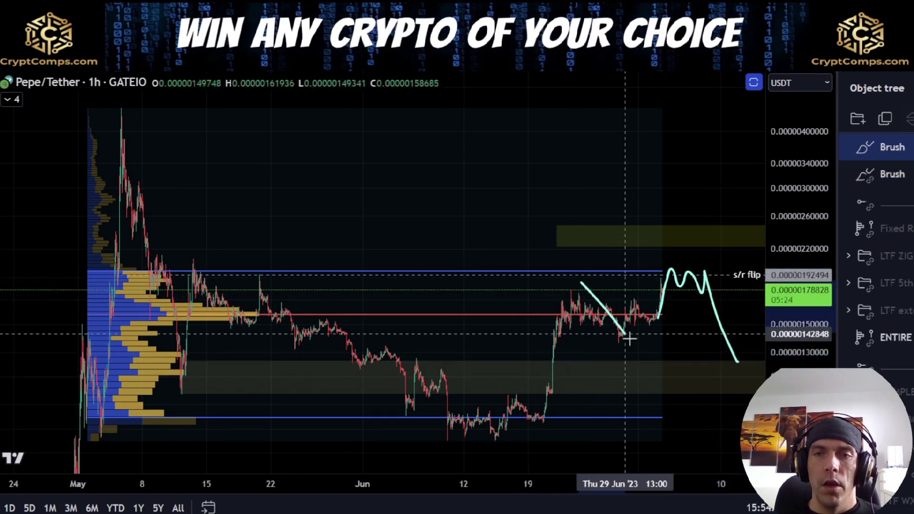
pyautogui.moveTo(690, 267); pyautogui.dragTo(753, 359)
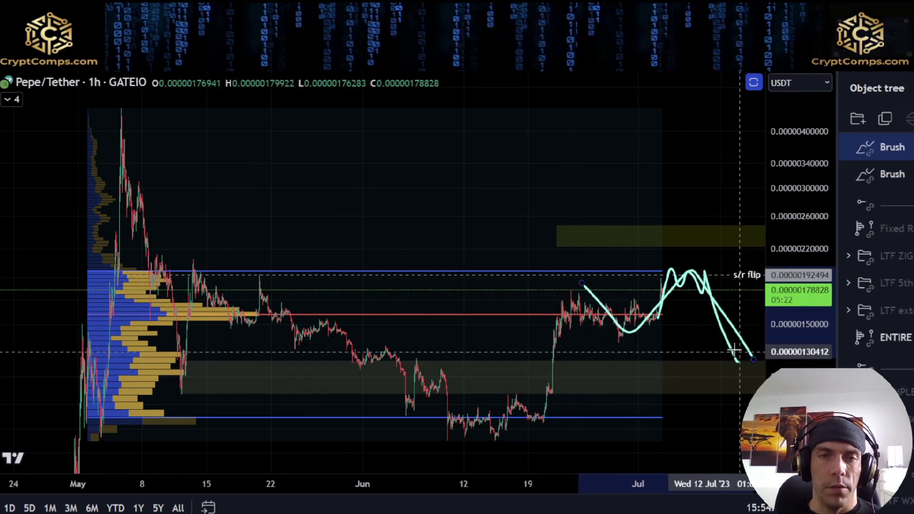
pyautogui.moveTo(95, 352)
pyautogui.mouseDown()
pyautogui.moveTo(451, 351)
pyautogui.moveTo(488, 365)
pyautogui.moveTo(160, 364)
pyautogui.mouseUp()
pyautogui.hotkey('ctrl', 'z')
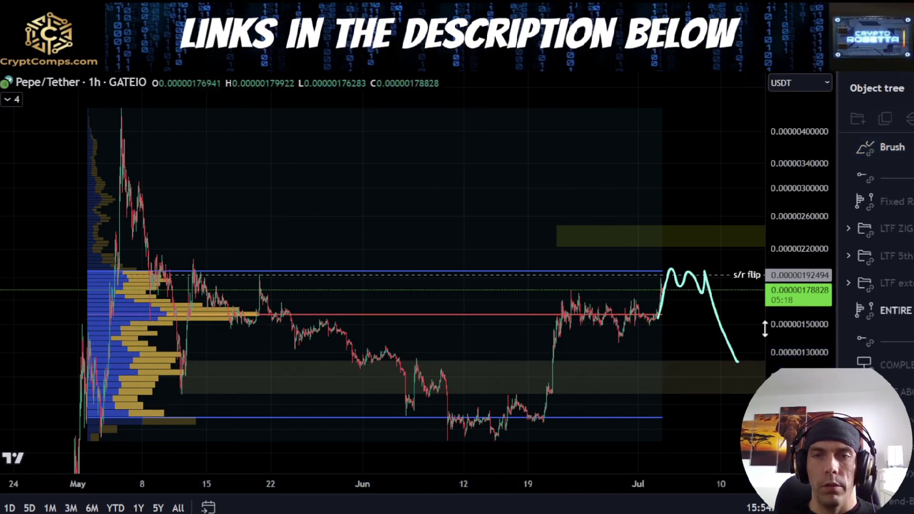
# Brush the late-June rise from about 0.00000134 to the s/r flip, and a three-leg pullback to the red line with a stroke along it.
pyautogui.moveTo(622, 346); pyautogui.dragTo(665, 274)
pyautogui.scroll(5, 709, 323)
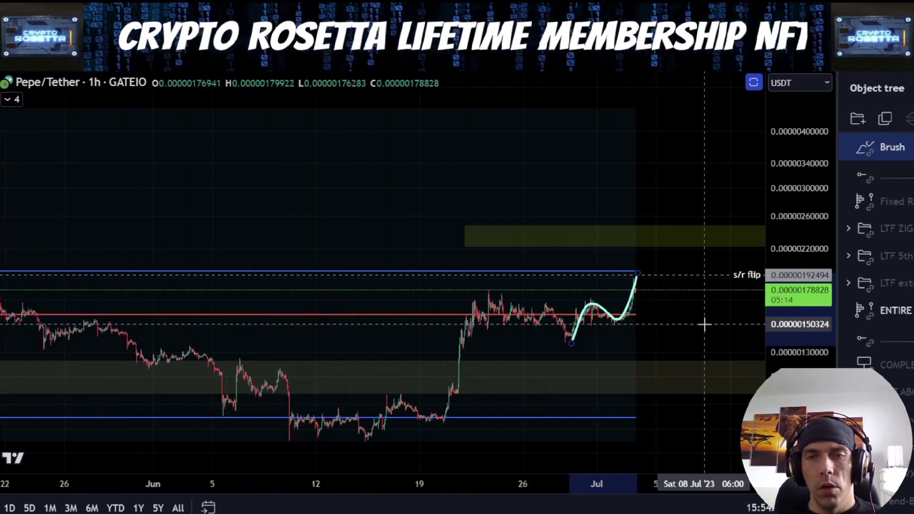
pyautogui.moveTo(822, 348); pyautogui.dragTo(820, 205)
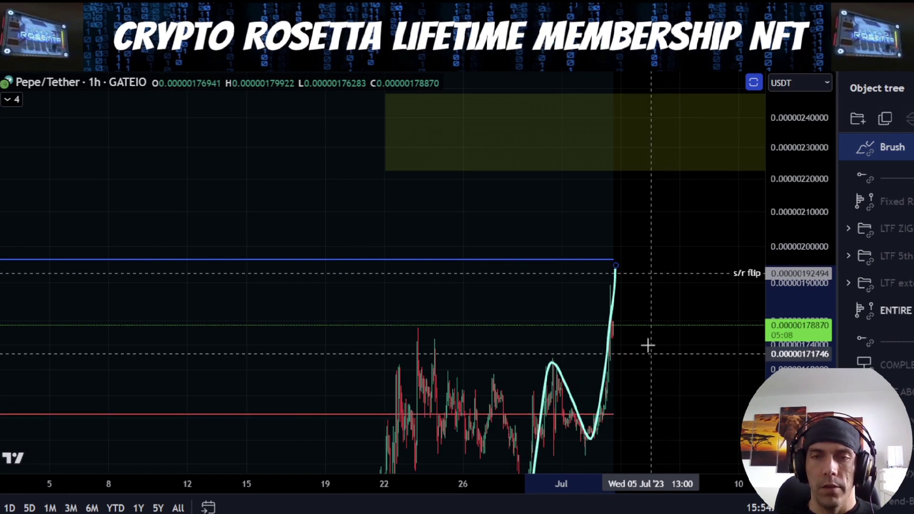
pyautogui.moveTo(616, 268); pyautogui.dragTo(632, 338)
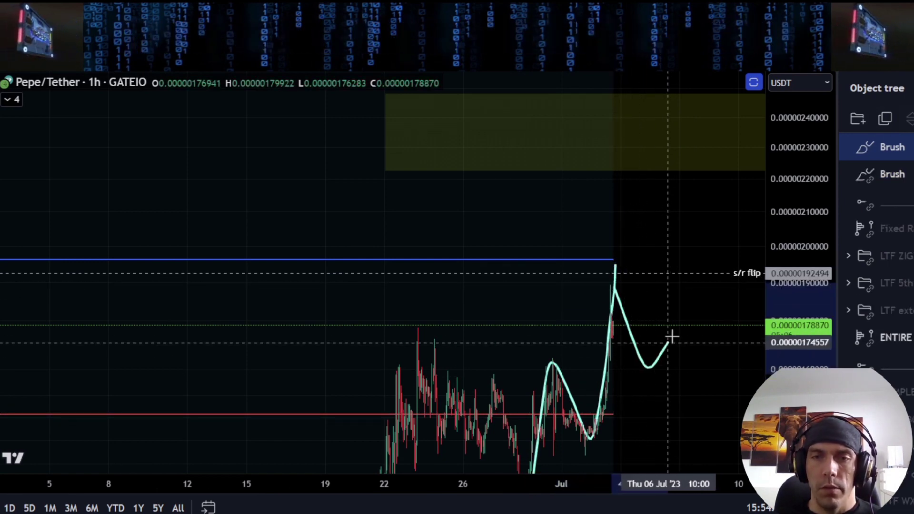
pyautogui.moveTo(696, 405); pyautogui.dragTo(697, 416)
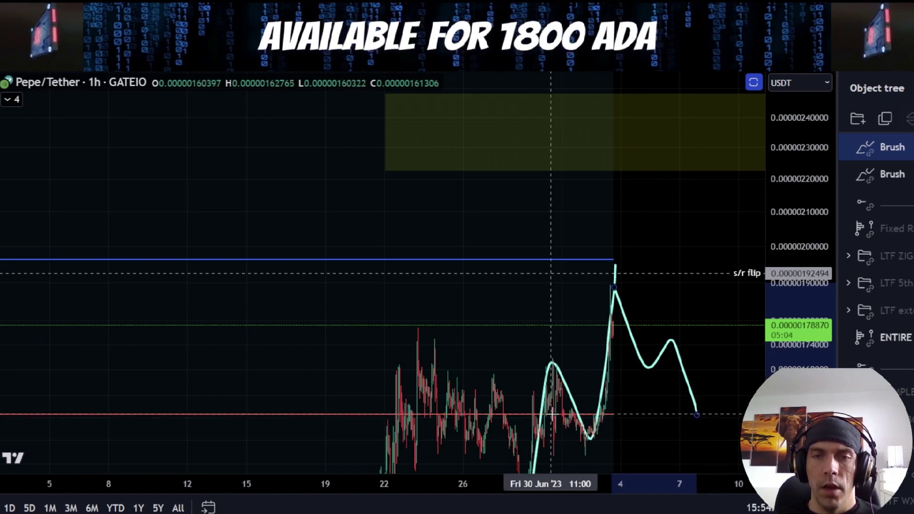
pyautogui.moveTo(554, 413); pyautogui.dragTo(632, 420)
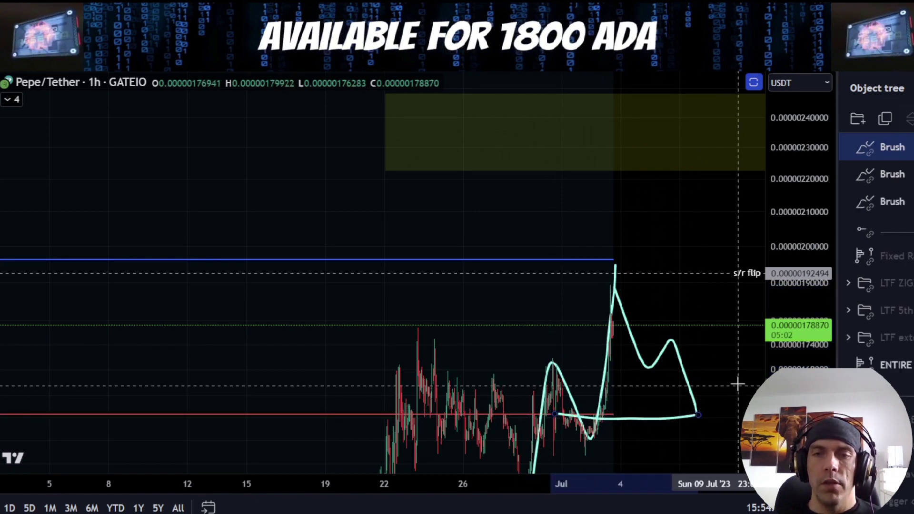
# Brush a larger path up to the s/r flip, back to the red line, and up in three legs to about 0.00000207.
pyautogui.scroll(-2, 738, 384)
pyautogui.moveTo(731, 298); pyautogui.dragTo(557, 217)
pyautogui.moveTo(790, 248); pyautogui.dragTo(791, 373)
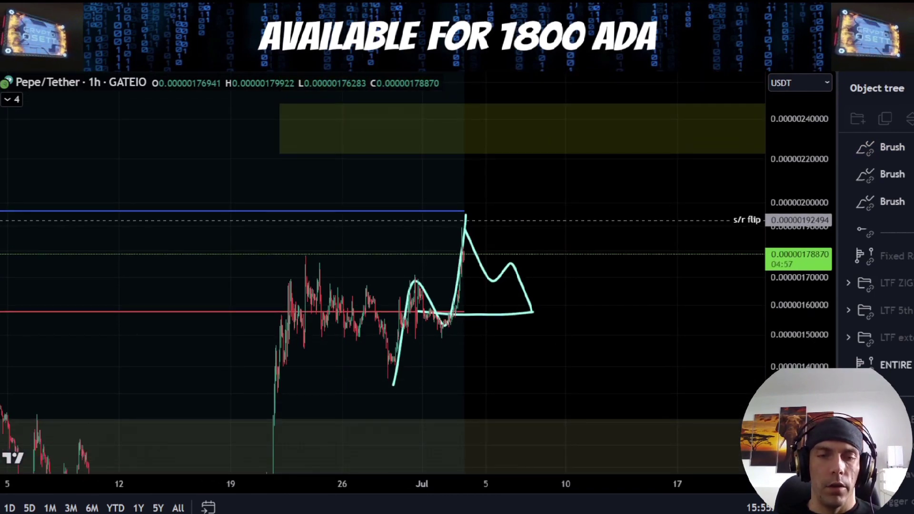
pyautogui.moveTo(393, 388); pyautogui.dragTo(482, 235)
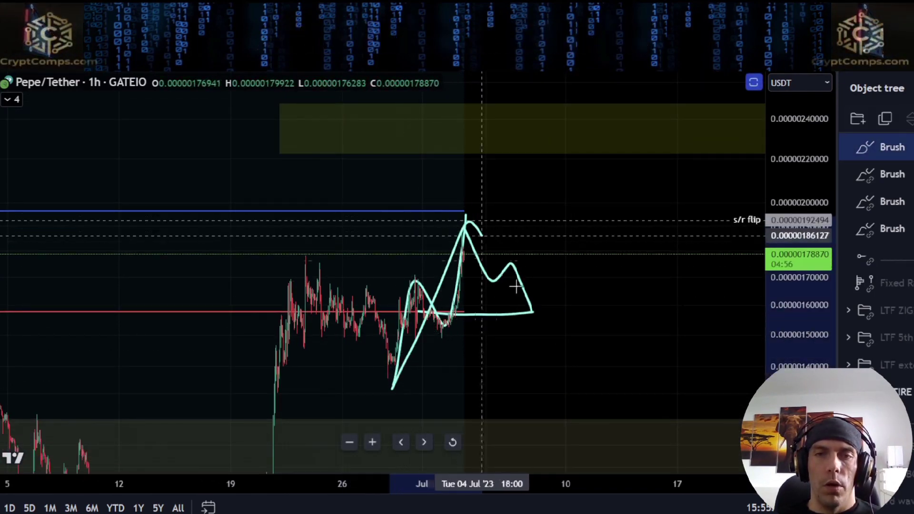
pyautogui.moveTo(559, 233)
pyautogui.mouseDown()
pyautogui.moveTo(619, 247)
pyautogui.moveTo(641, 189)
pyautogui.mouseUp()
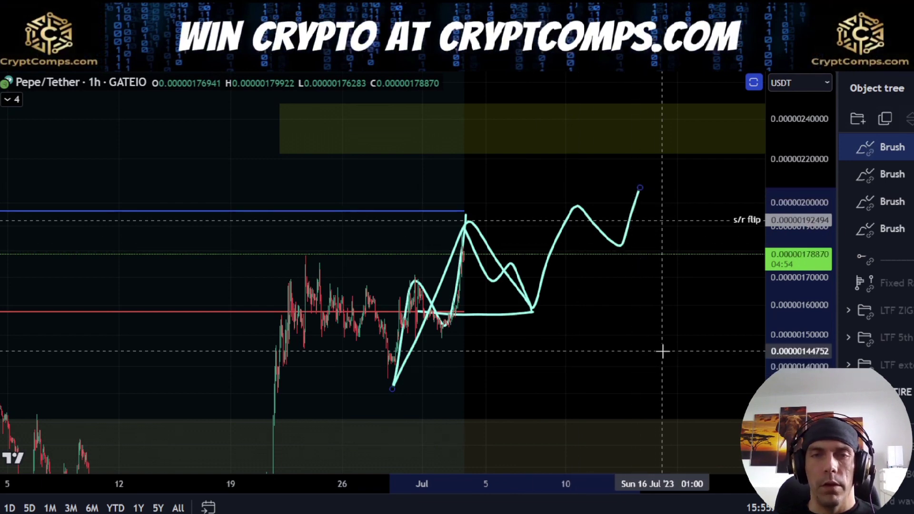
# Undo the larger projected path, the stroke along the red line and the pullback path, keeping only the brushed late-June rise.
pyautogui.hotkey('ctrl', 'z')
pyautogui.hotkey('ctrl', 'z')
pyautogui.hotkey('ctrl', 'z')
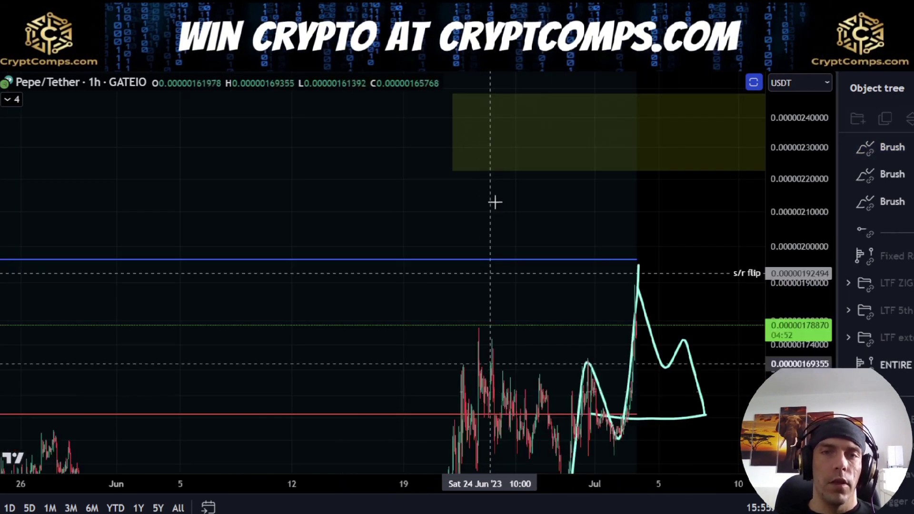
pyautogui.hotkey('ctrl', 'z')
pyautogui.hotkey('ctrl', 'z')
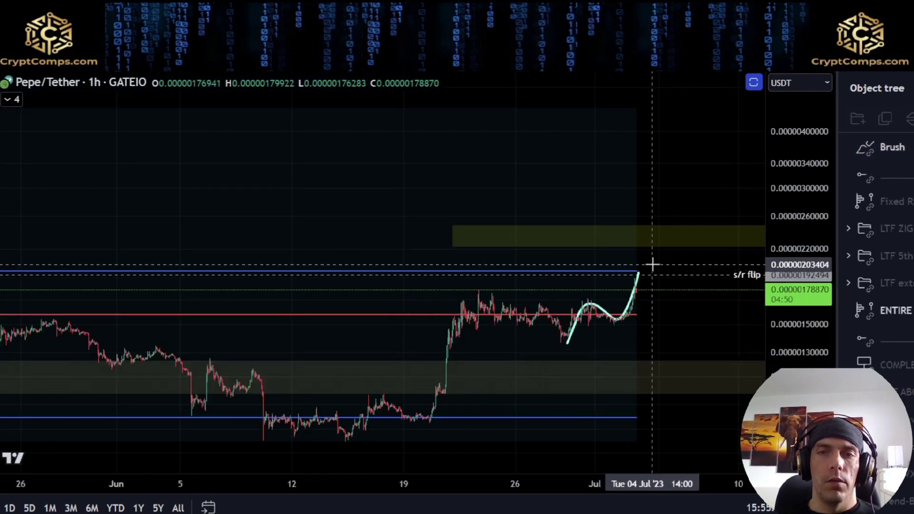